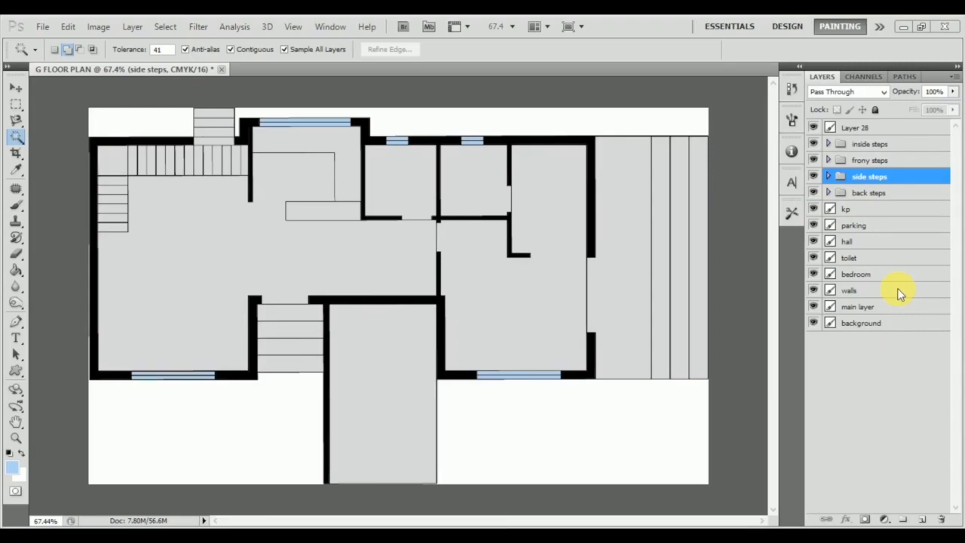
Select the bedroom layer by picking the bedroom floor with the Move tool.
left_click(16, 89)
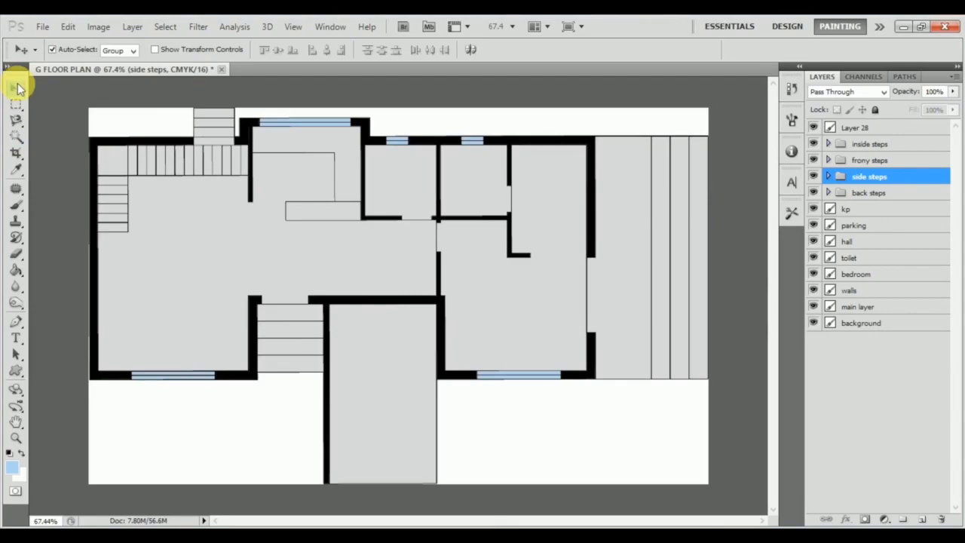
left_click(525, 283)
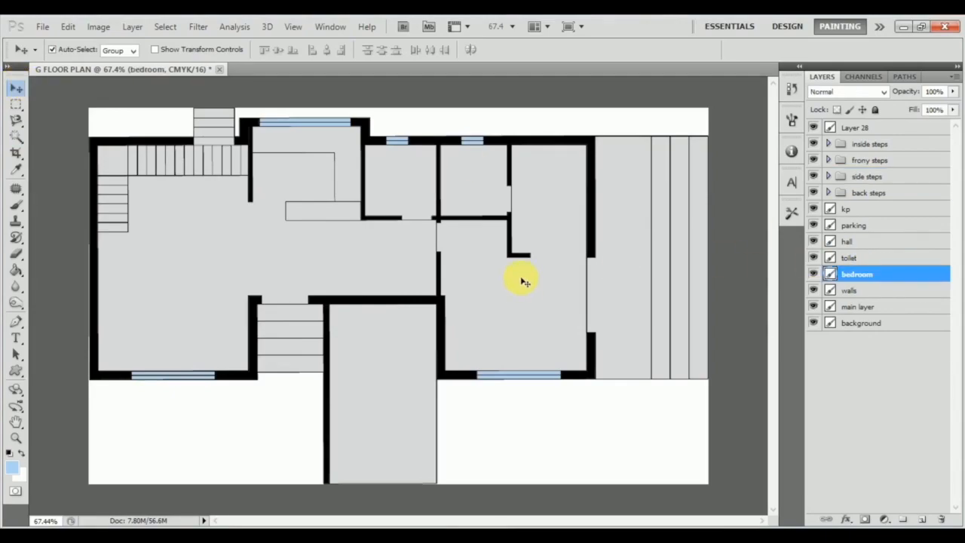
left_click(461, 182)
left_click(404, 272)
left_click(469, 273)
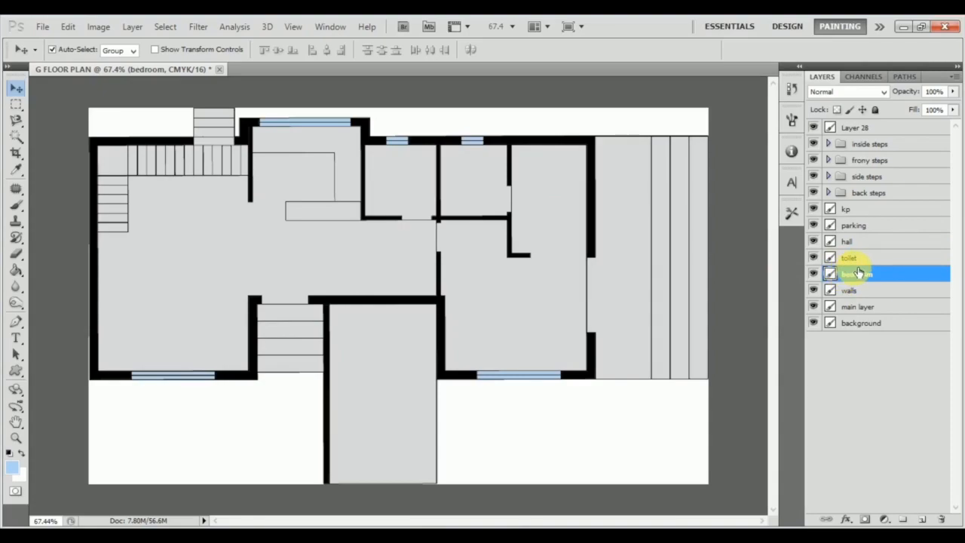
Try a Pattern Overlay on the bedroom layer, keeping the Layer Style dialog clear of the bedroom for previewing.
double_click(916, 278)
left_click_drag(442, 219, 418, 144)
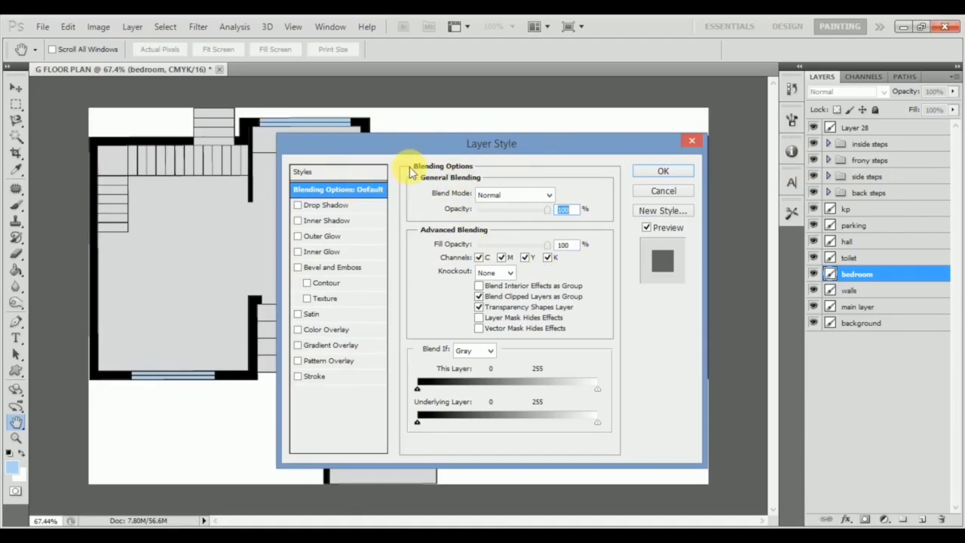
left_click_drag(450, 148, 179, 115)
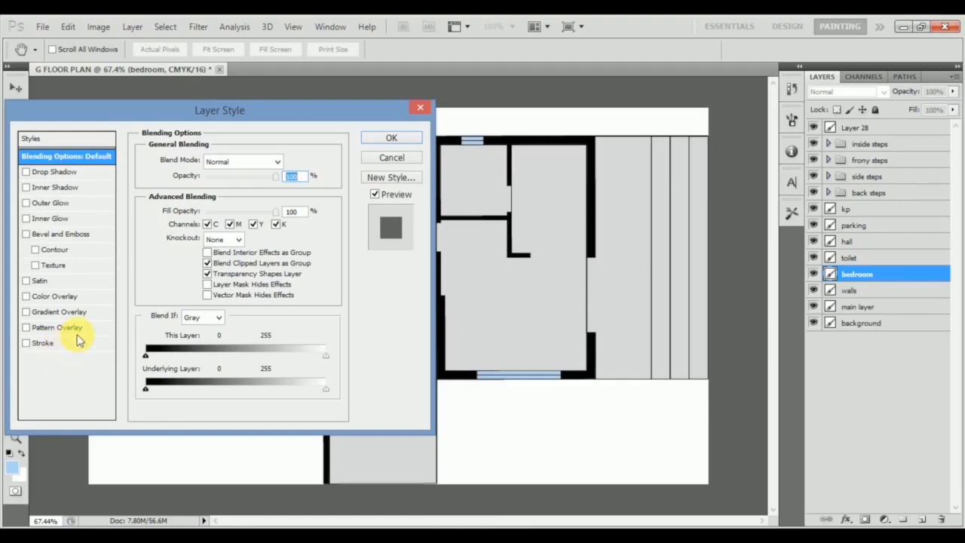
left_click(88, 329)
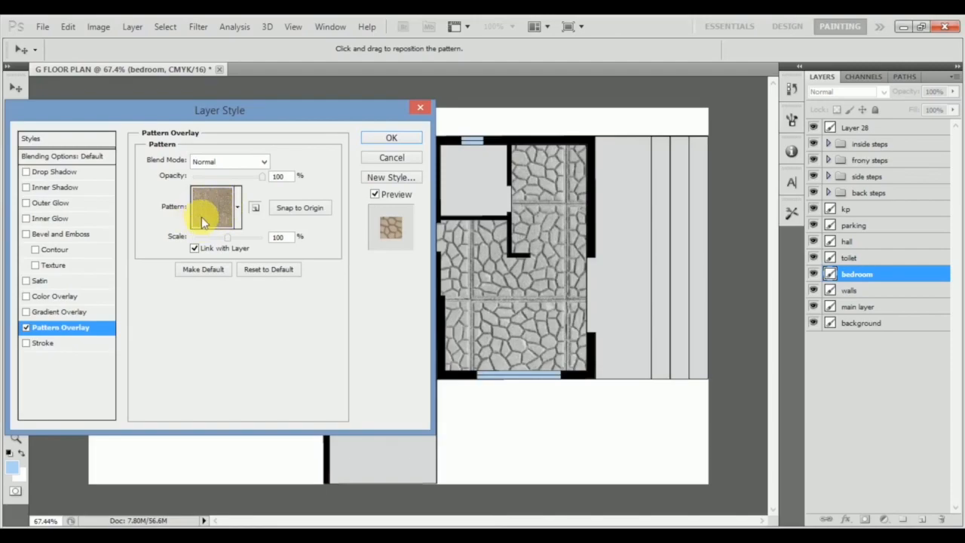
Look through the available overlay patterns to the end of the list and close the layer style without applying it.
left_click(238, 208)
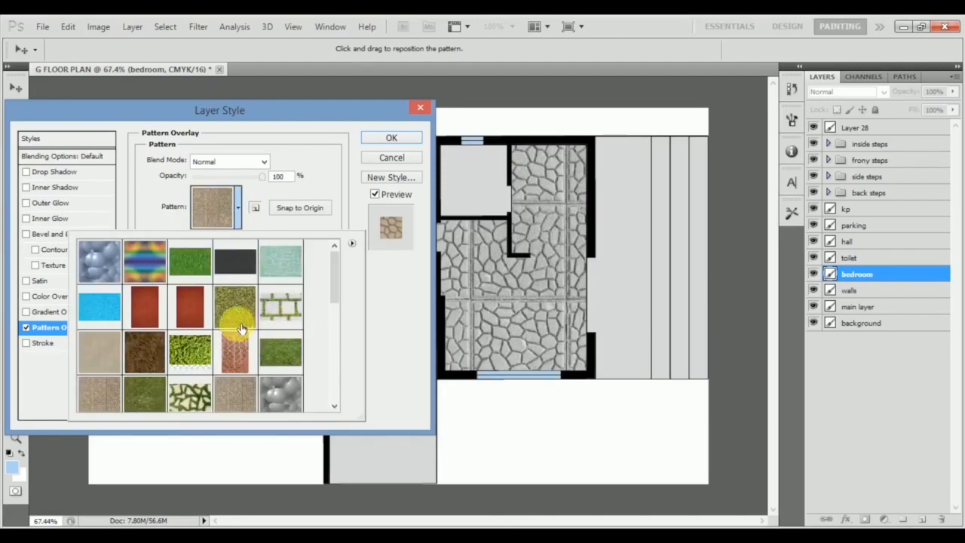
left_click_drag(338, 288, 394, 312)
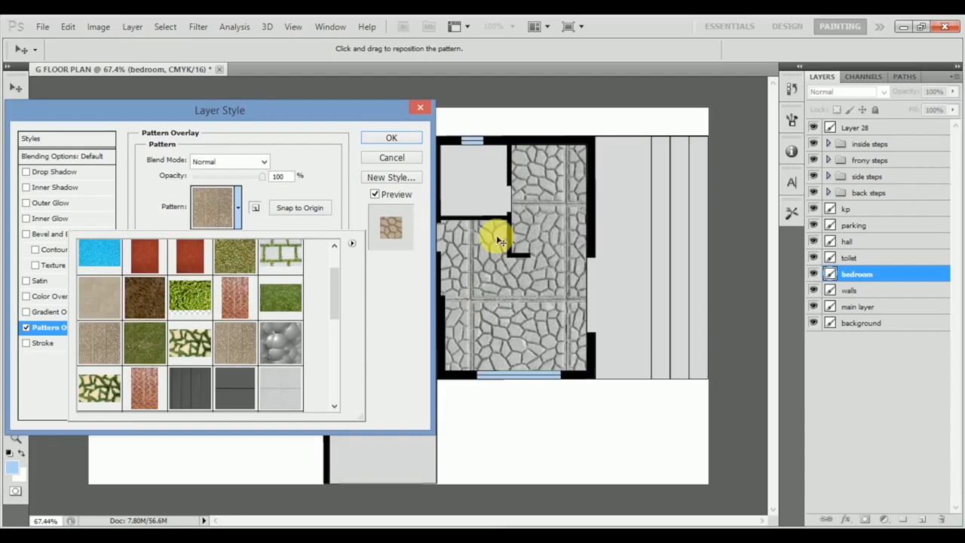
left_click_drag(337, 296, 308, 402)
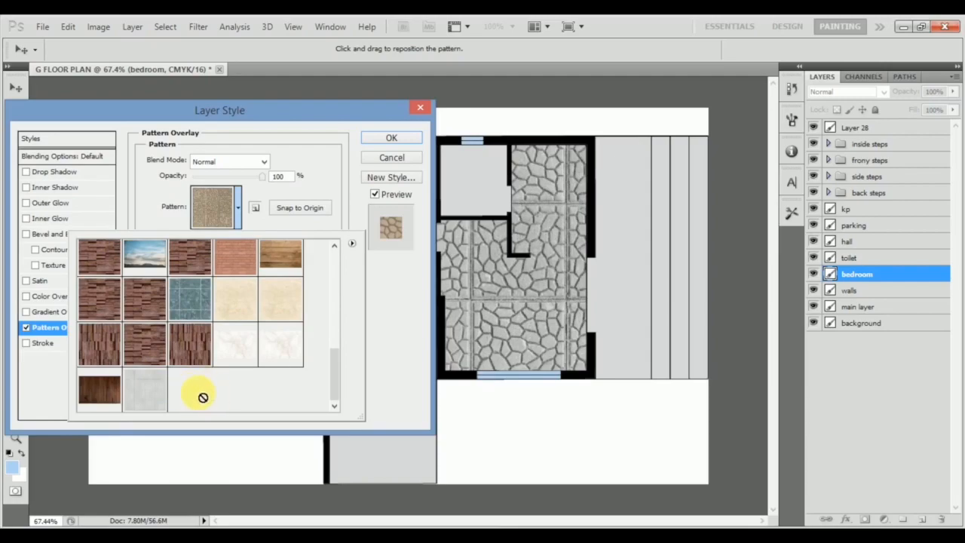
left_click_drag(343, 375, 355, 420)
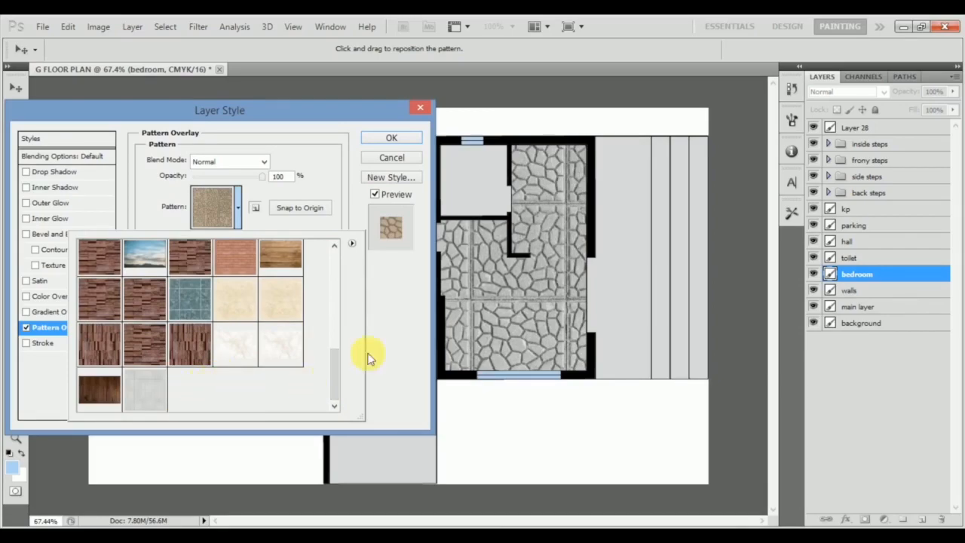
left_click(415, 329)
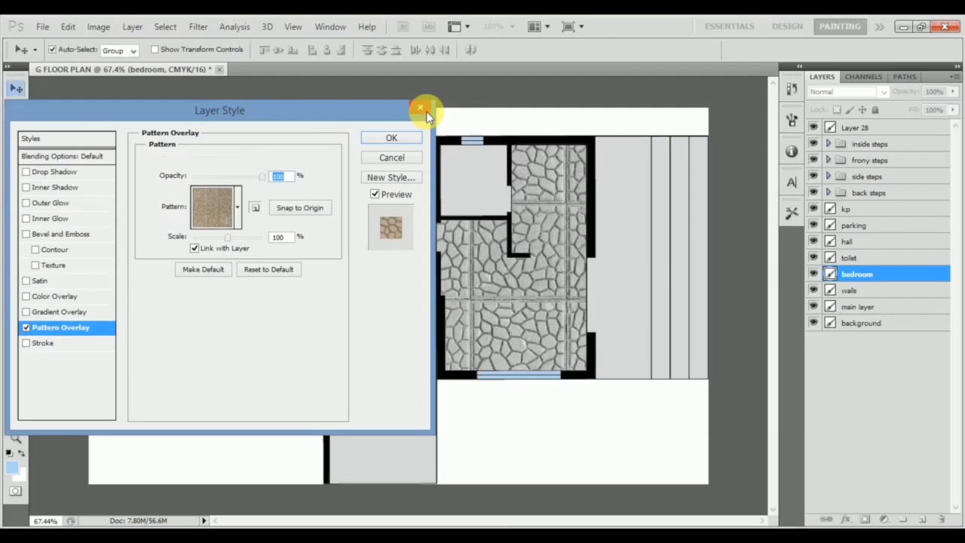
left_click(423, 109)
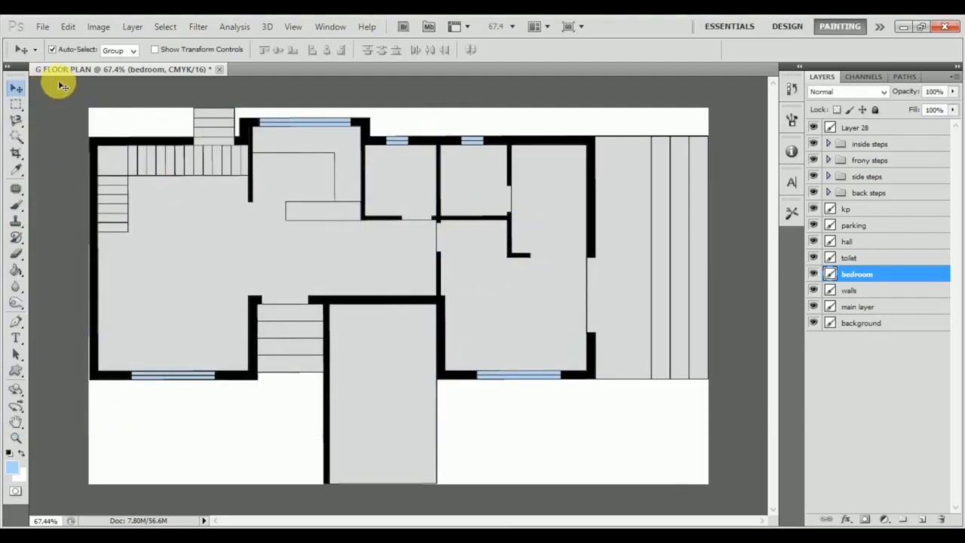
Open the wood .jpeg texture from the MATERIALS folder.
left_click(41, 28)
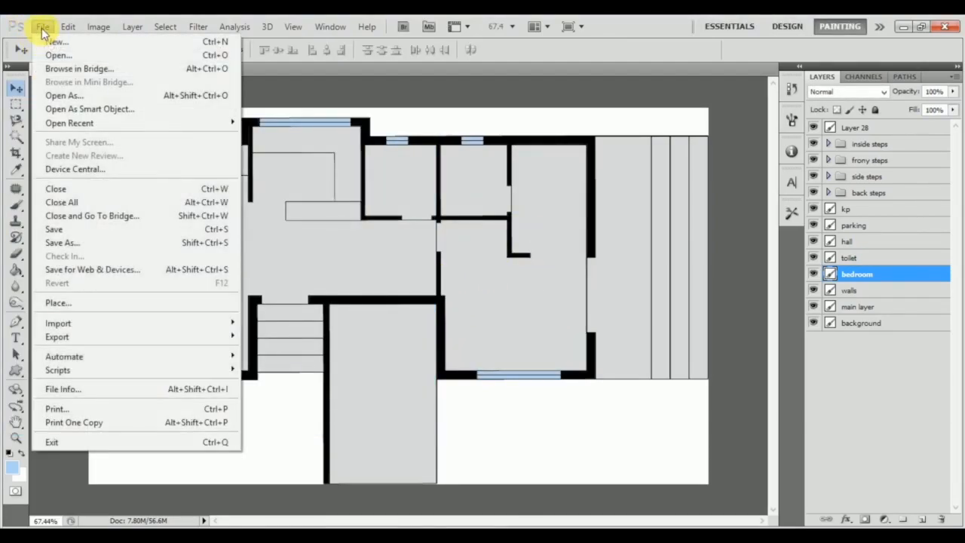
left_click(65, 54)
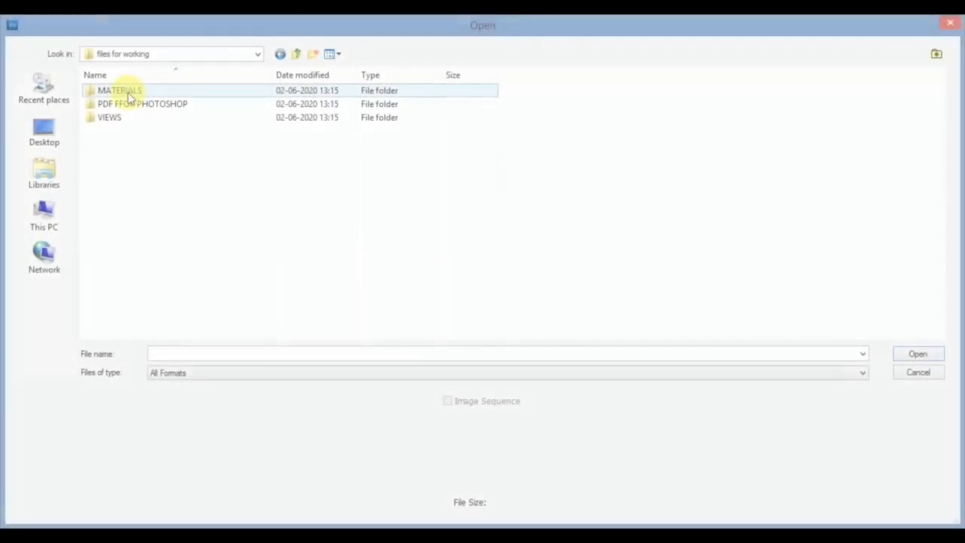
double_click(129, 92)
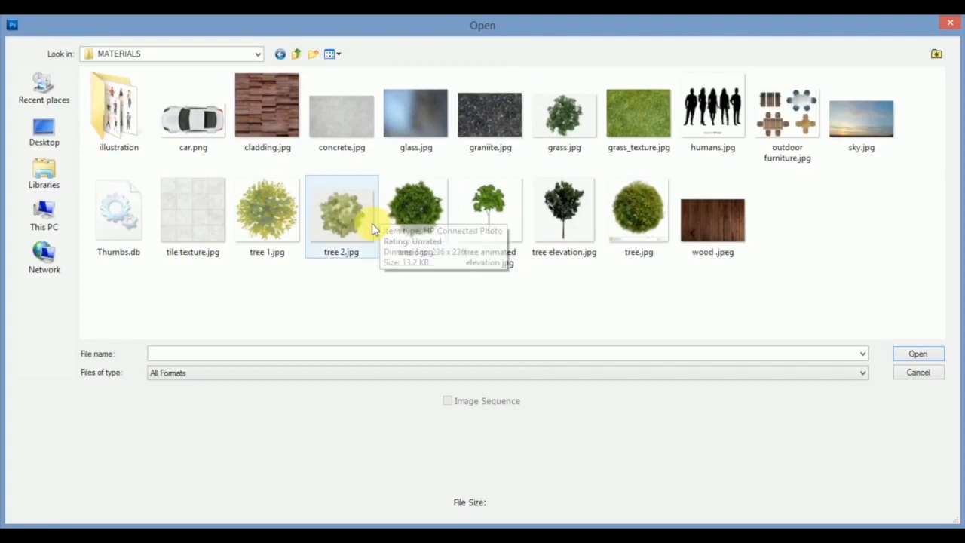
left_click(705, 229)
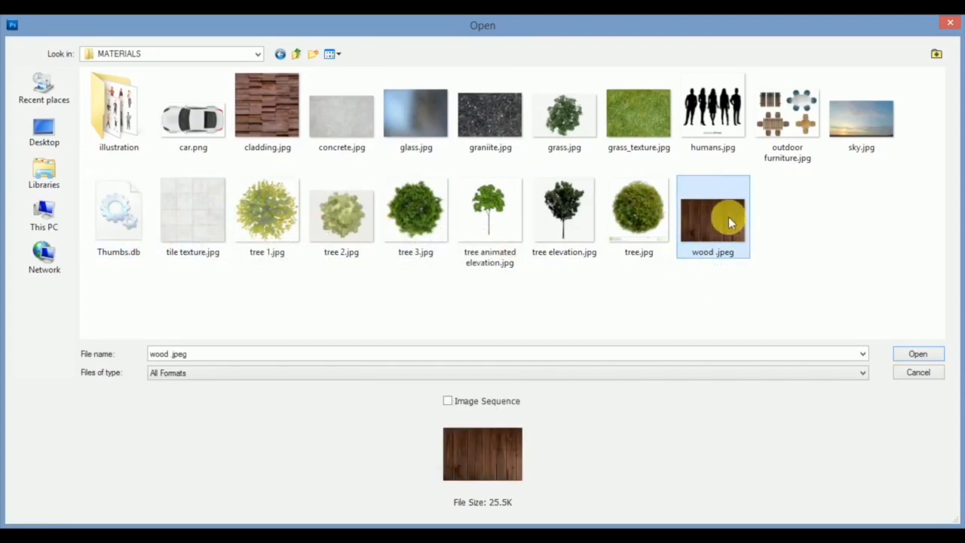
left_click(918, 355)
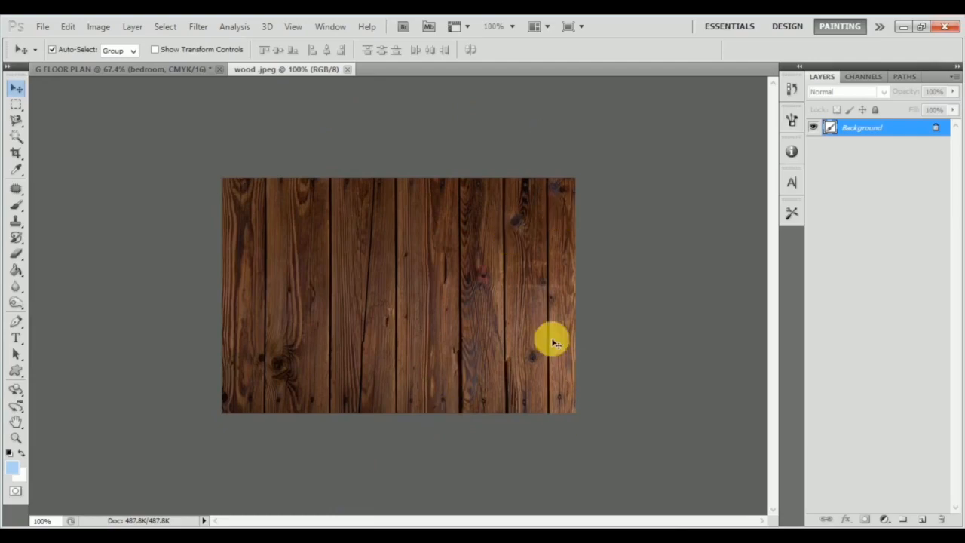
Define the wood image as a pattern named "wood .jpeg".
left_click(67, 28)
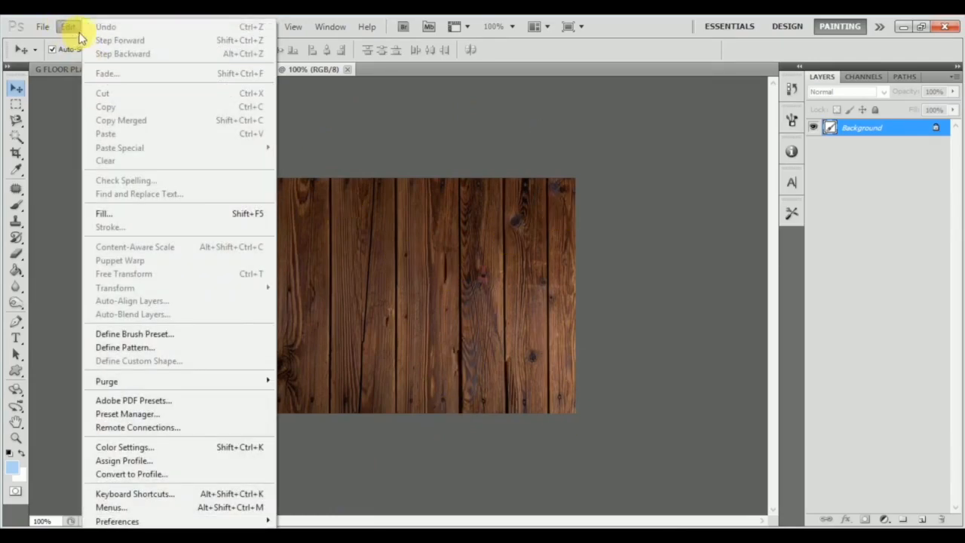
left_click(177, 346)
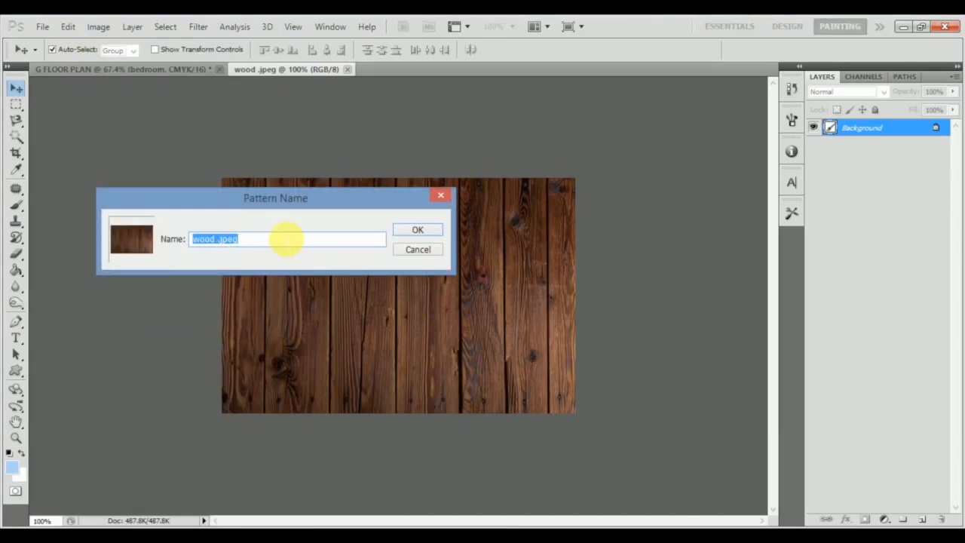
left_click(415, 231)
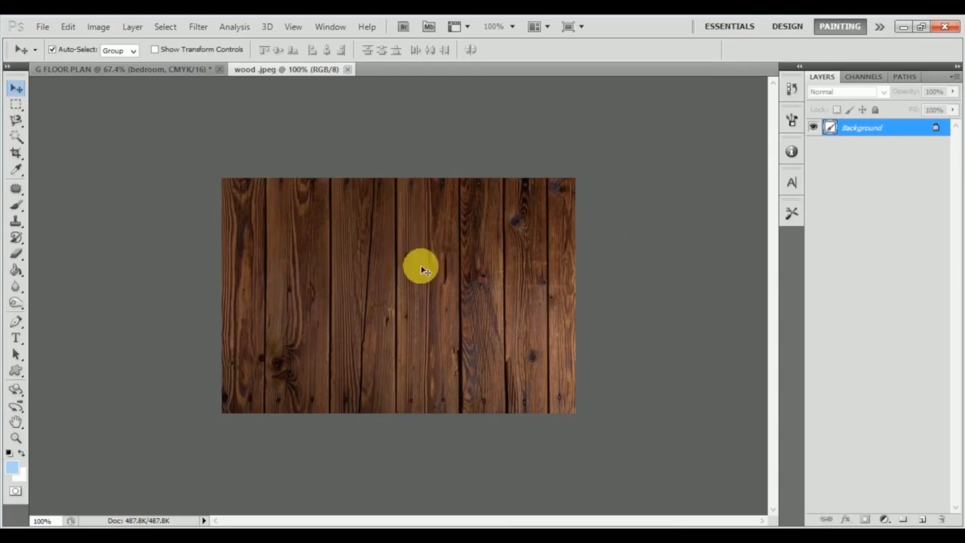
Try unlocking the wood image's Background as a regular layer named Layer 0, and undo the conversion.
double_click(930, 131)
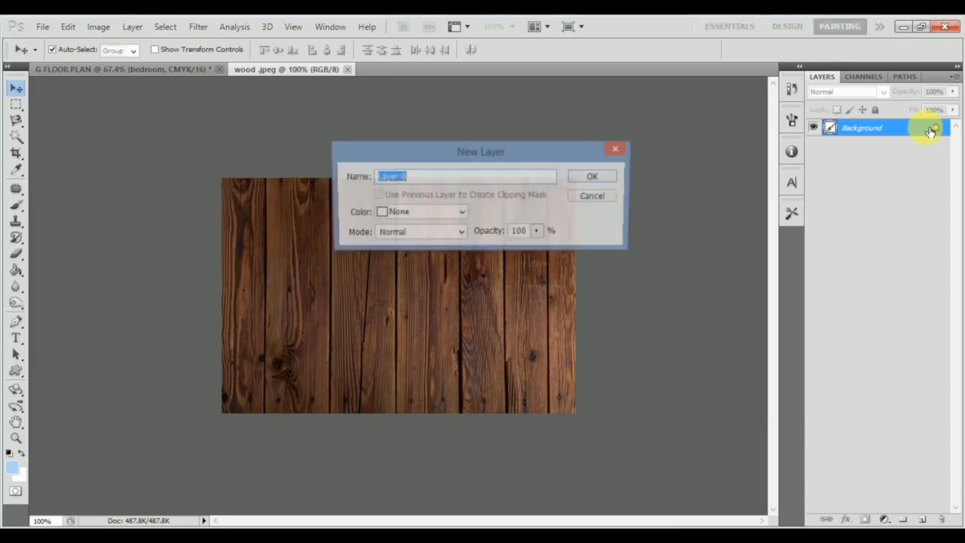
left_click(593, 182)
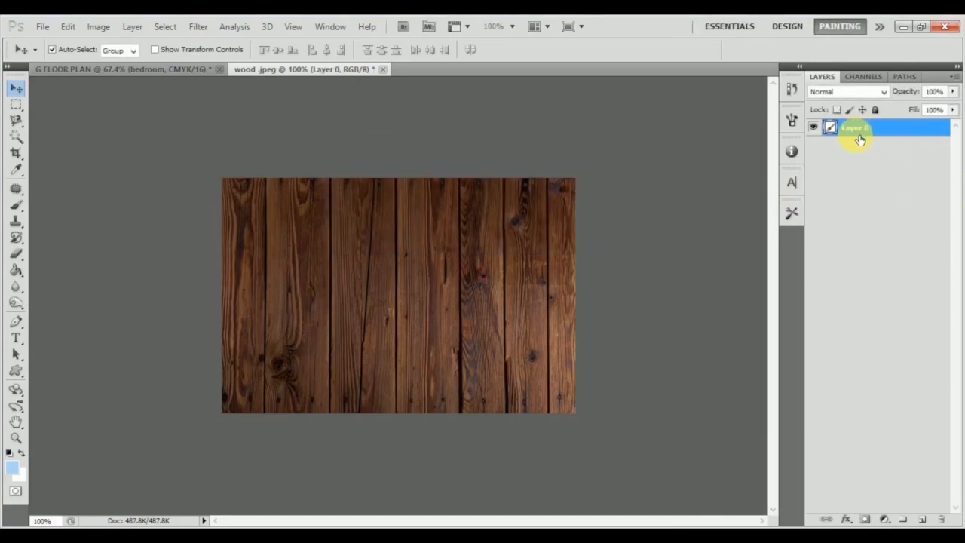
key("ctrl+alt+z")
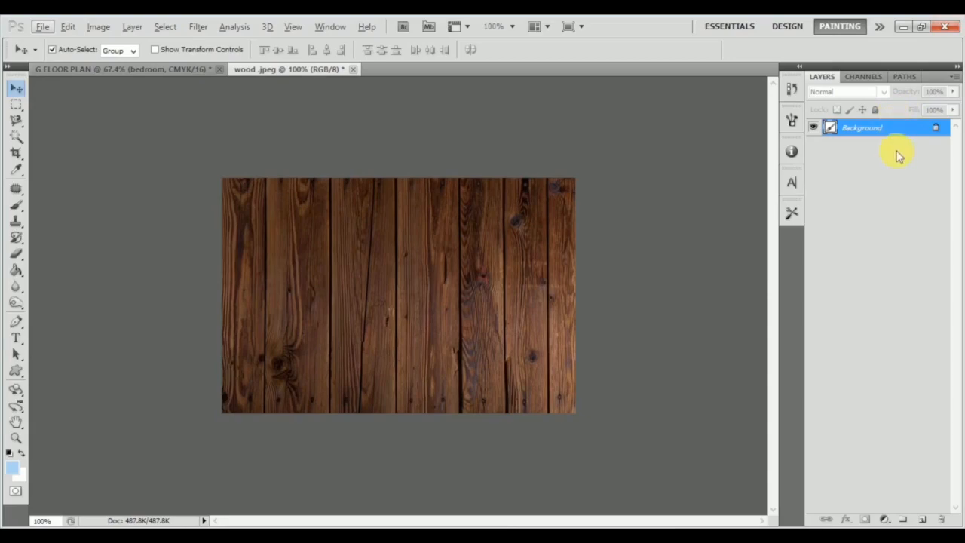
Convert the wood image's Background layer to a Smart Object.
right_click(900, 127)
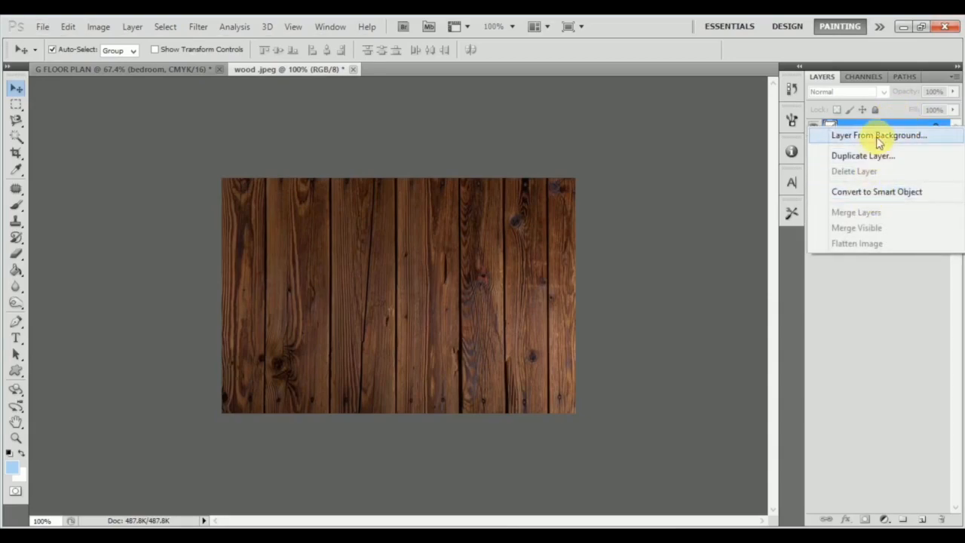
left_click(891, 269)
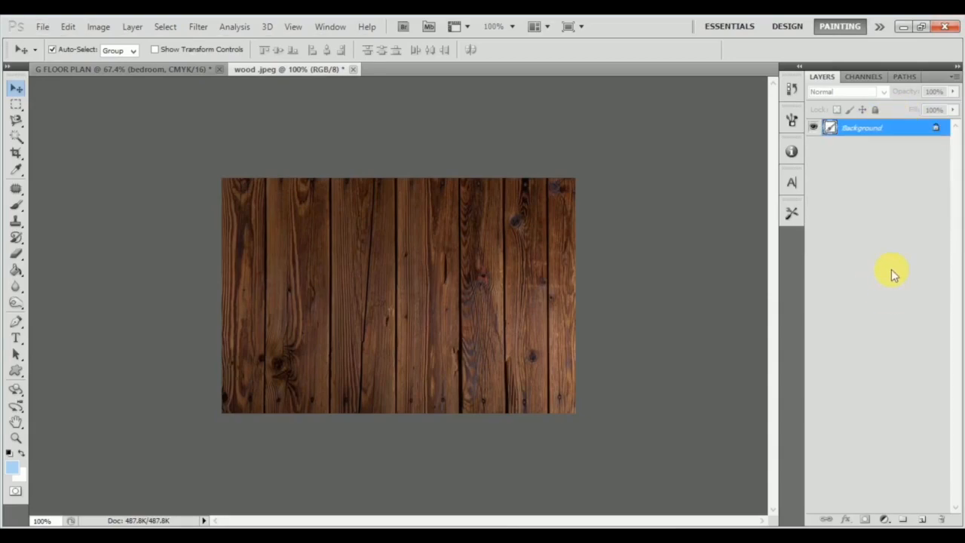
right_click(897, 128)
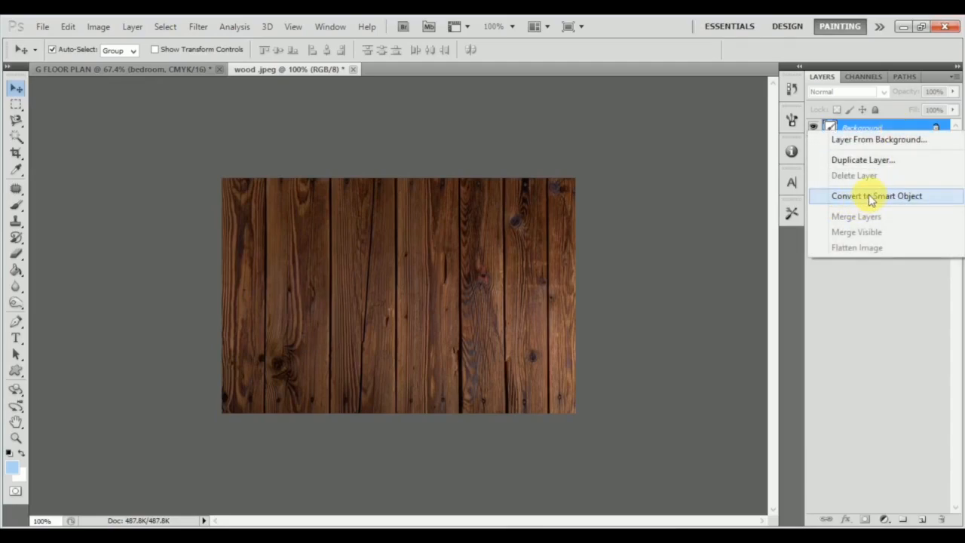
left_click(867, 200)
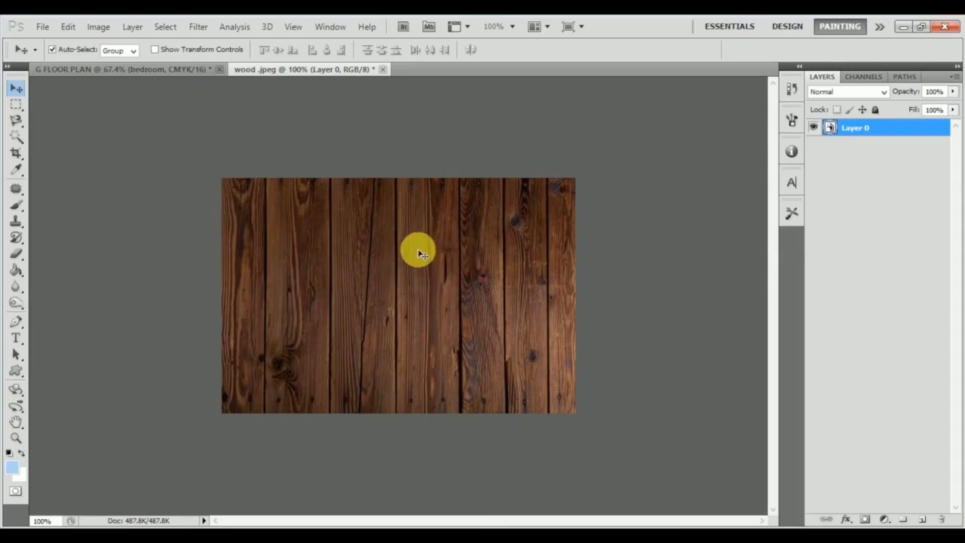
Try Free Transform on the wood Smart Object and accept it at its original size.
key("ctrl+t")
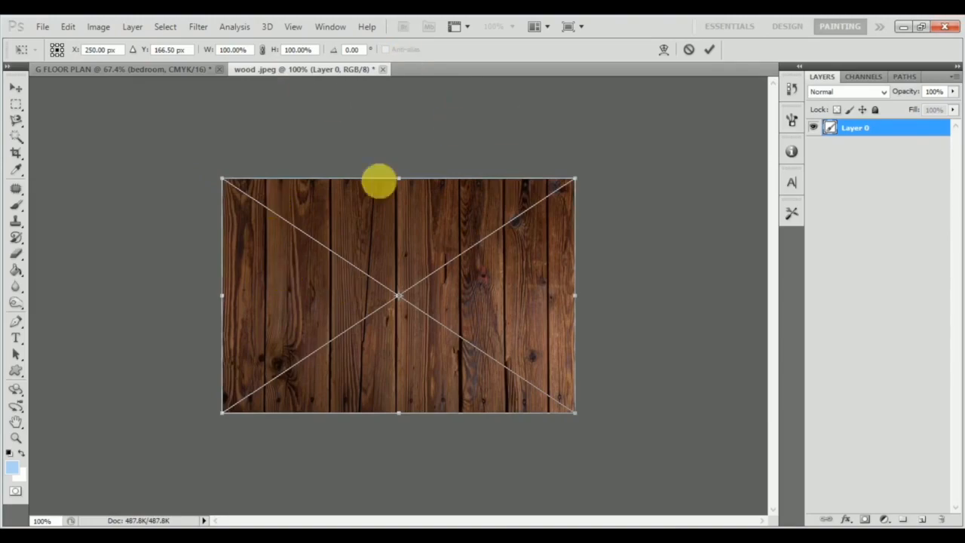
left_click_drag(566, 196, 582, 180)
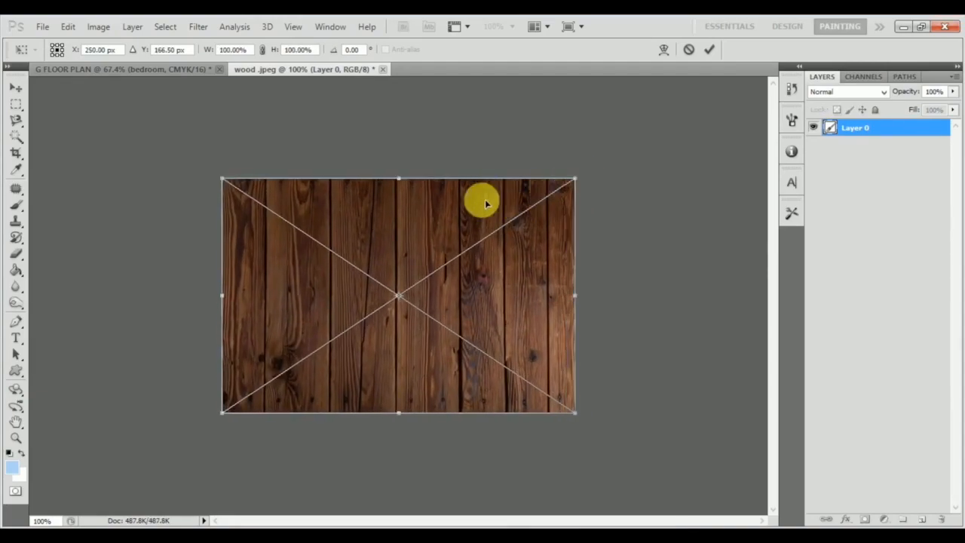
double_click(415, 301)
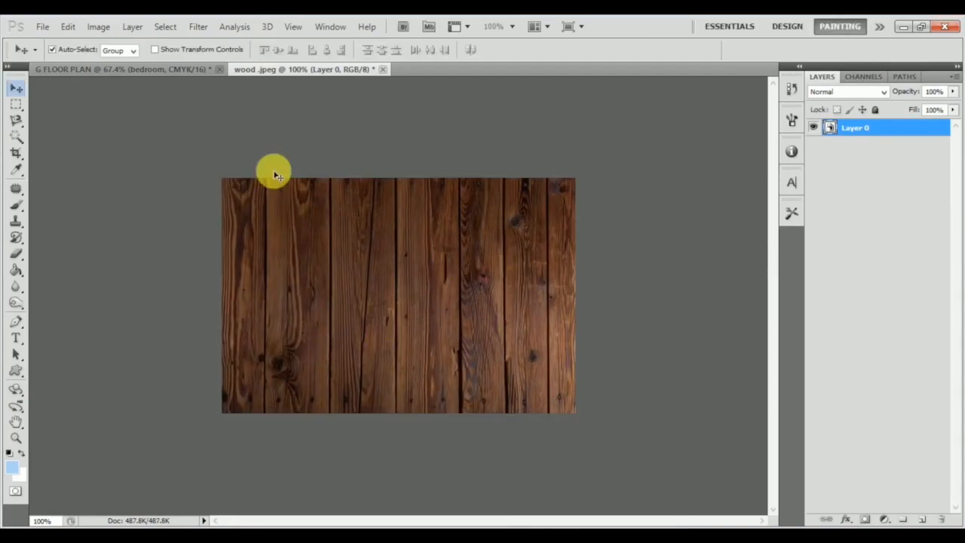
Try to delete a Magic Wand selection of one plank from the Smart Object, and deselect it.
left_click(17, 138)
left_click(364, 238)
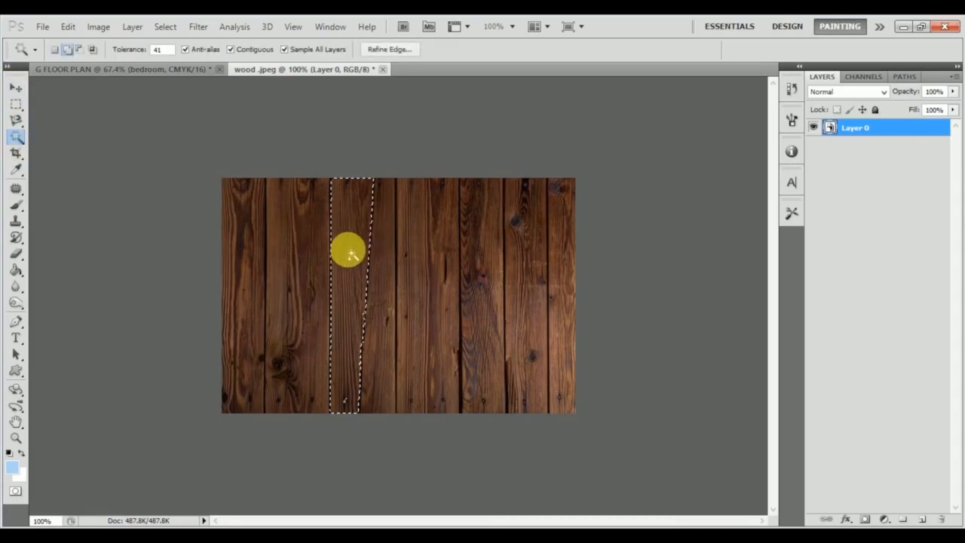
key("Delete")
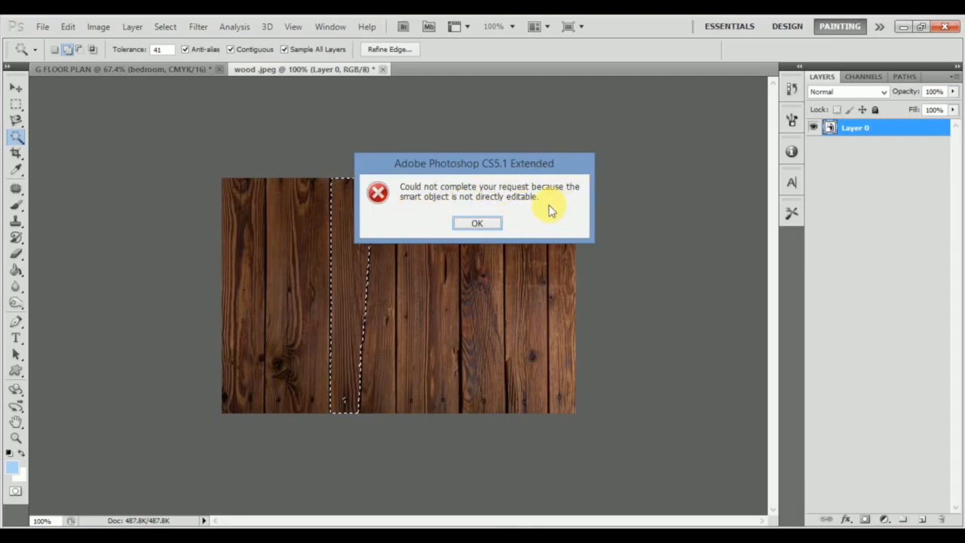
left_click(487, 222)
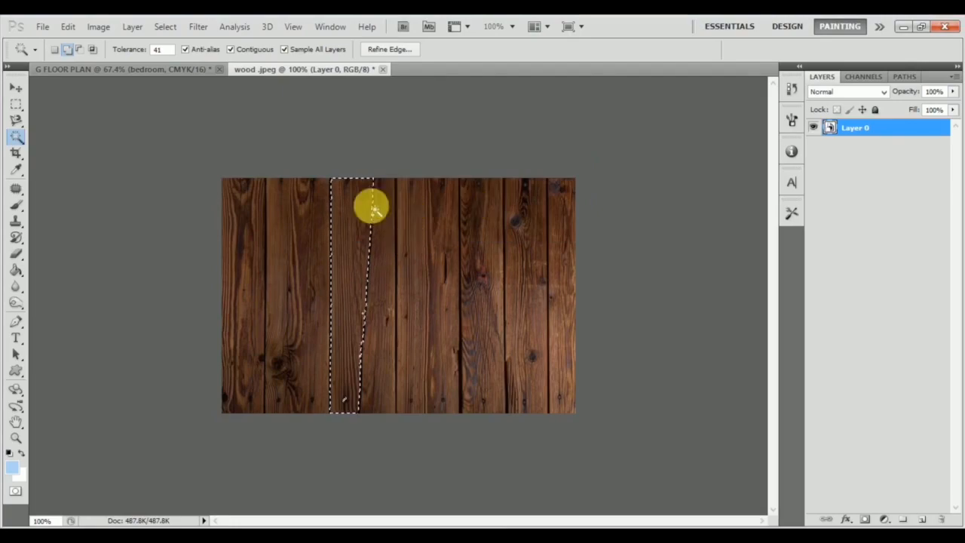
key("ctrl+d")
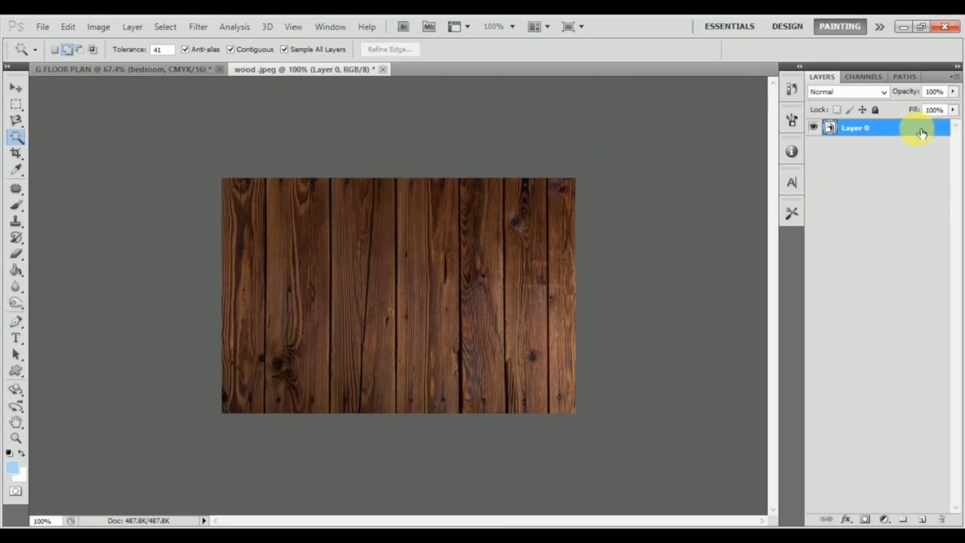
Rasterize the wood Smart Object layer.
right_click(921, 134)
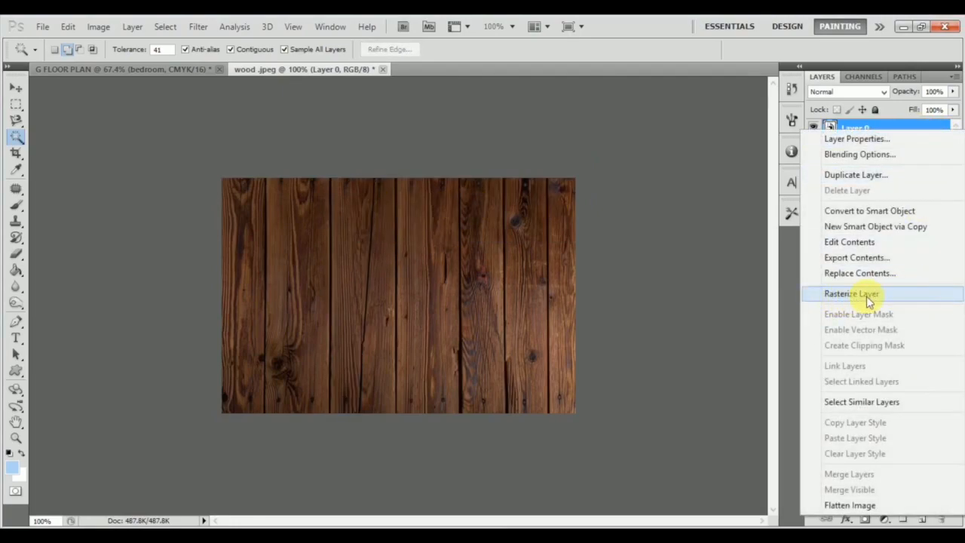
left_click(841, 297)
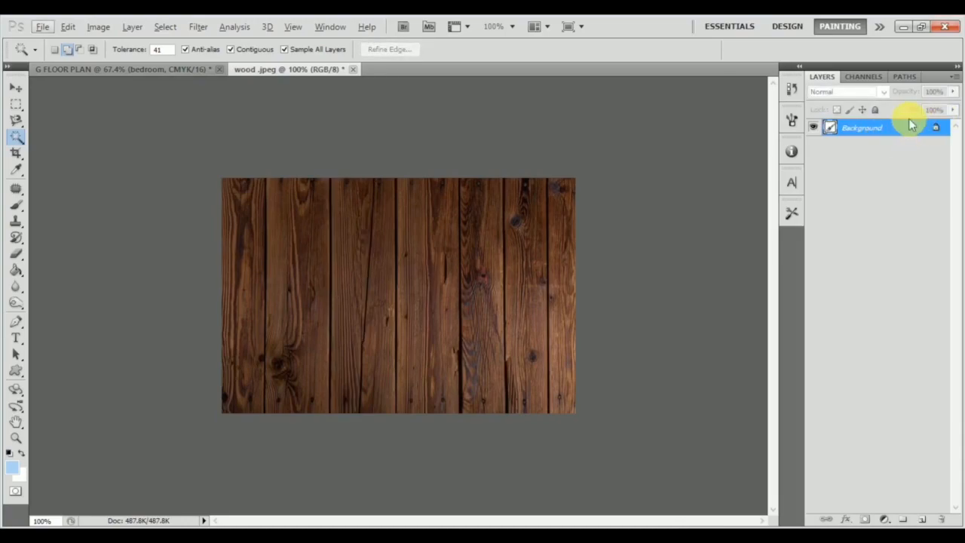
Unlock the wood image's Background as a regular layer, keeping the default layer name.
double_click(910, 127)
key("Return")
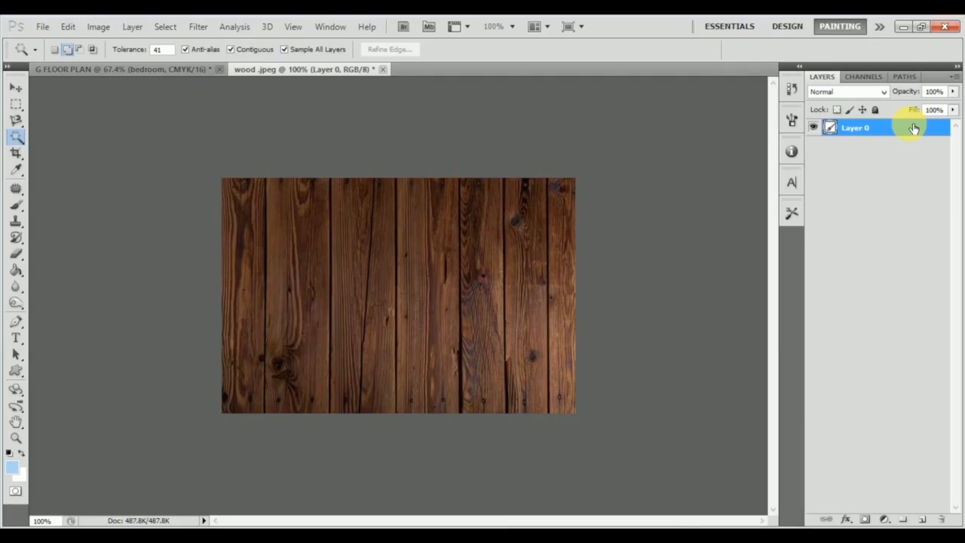
left_click(15, 88)
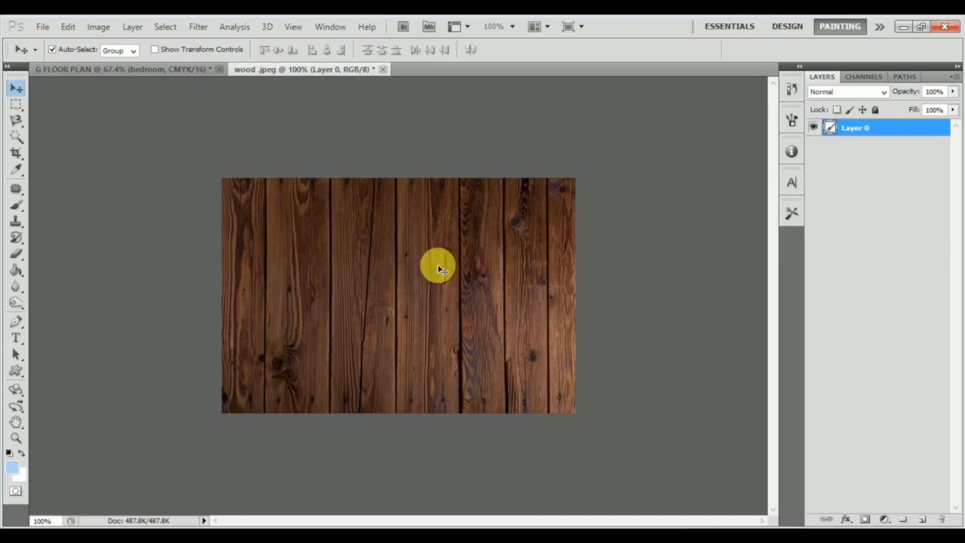
key("ctrl+t")
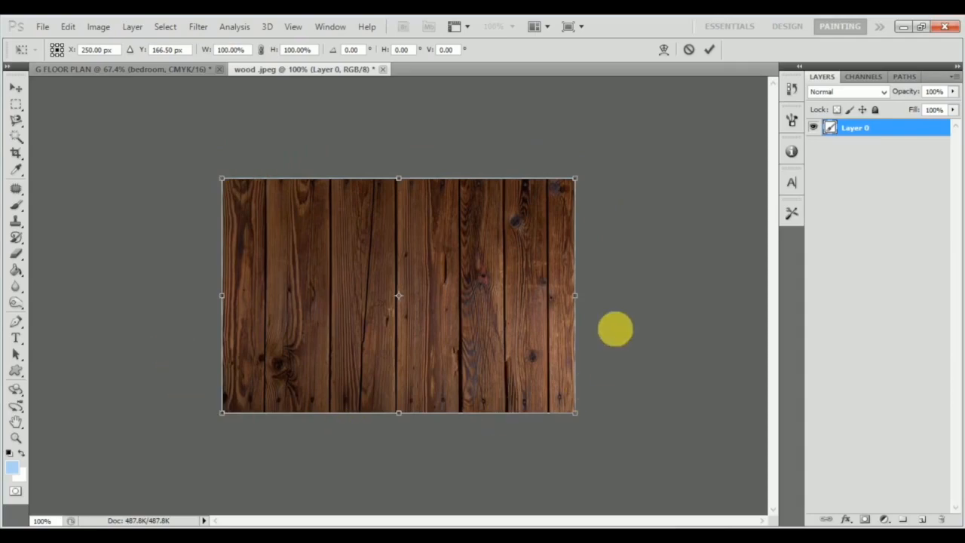
left_click_drag(223, 179, 294, 286)
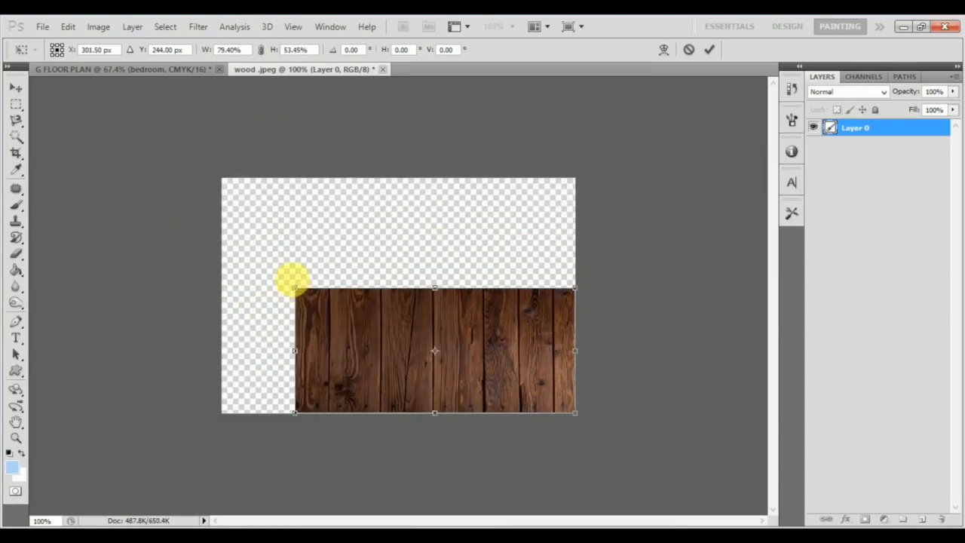
key("Escape")
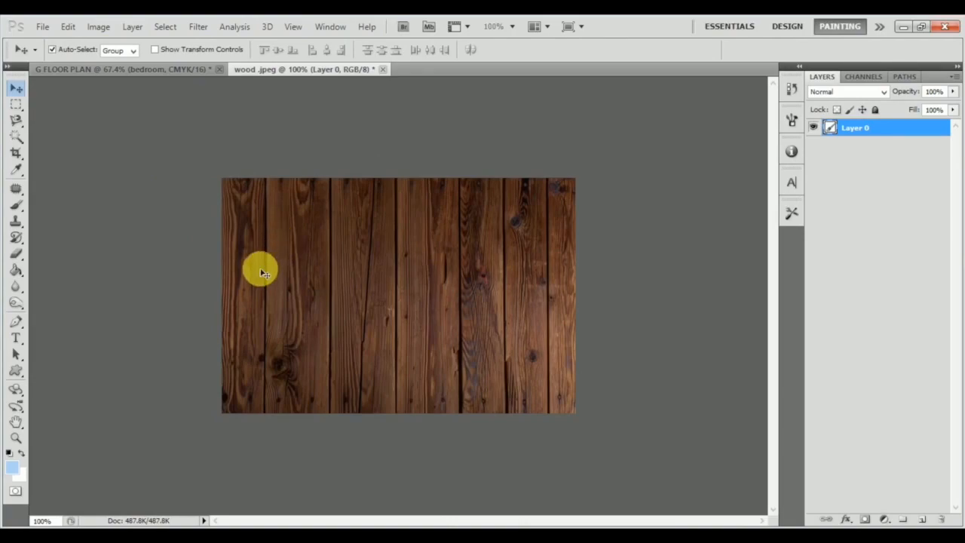
key("ctrl+t")
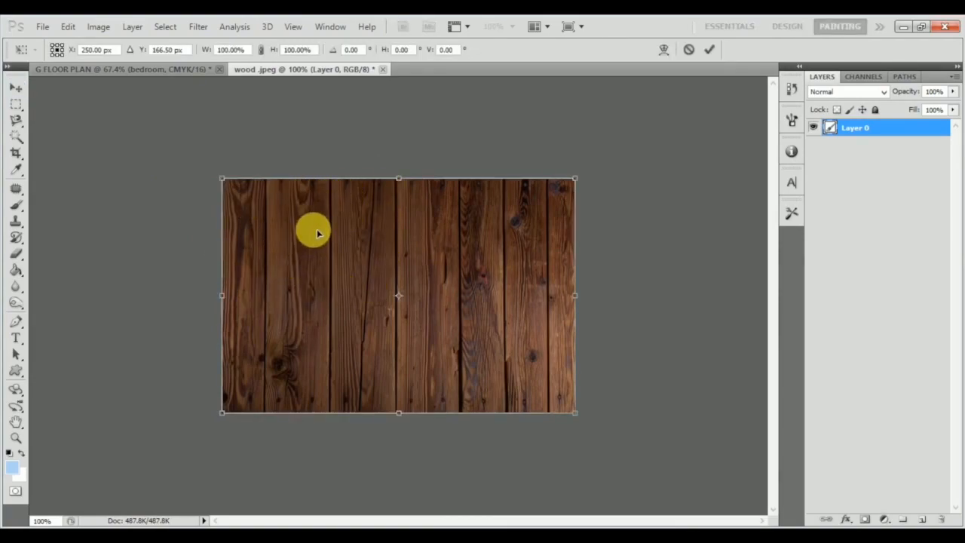
mouse_move(225, 179)
left_mouse_down()
mouse_move(332, 249)
mouse_move(327, 291)
mouse_move(192, 364)
mouse_move(351, 244)
mouse_move(275, 319)
mouse_move(457, 121)
mouse_move(263, 349)
mouse_move(344, 178)
mouse_move(263, 208)
mouse_move(168, 135)
mouse_move(430, 306)
mouse_move(282, 217)
mouse_move(144, 158)
mouse_move(402, 304)
mouse_move(186, 155)
mouse_move(257, 230)
mouse_move(487, 331)
mouse_move(263, 189)
mouse_move(224, 178)
left_mouse_up()
key("Return")
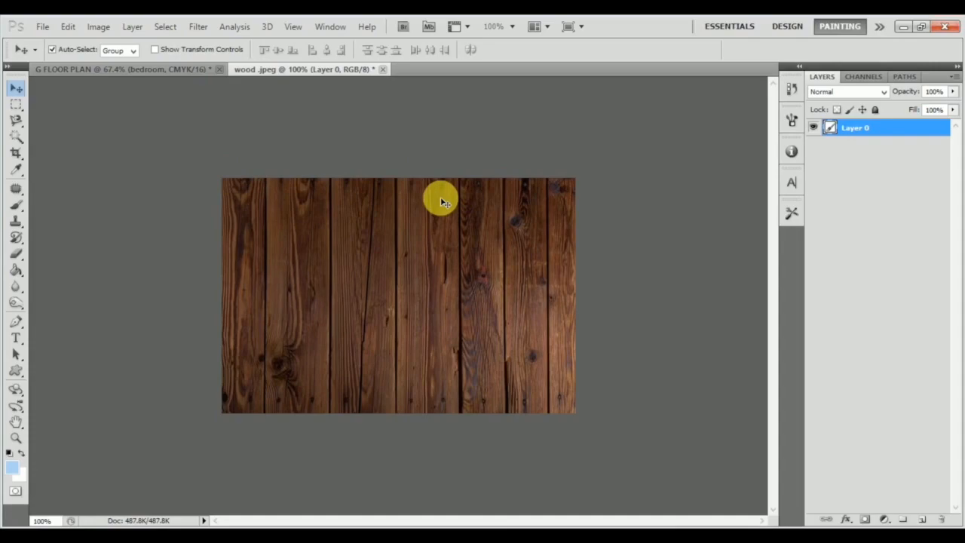
Rotate the wood layer -90° so its planks run horizontally, align it to the canvas's left edge and shift it slightly down.
key("ctrl+t")
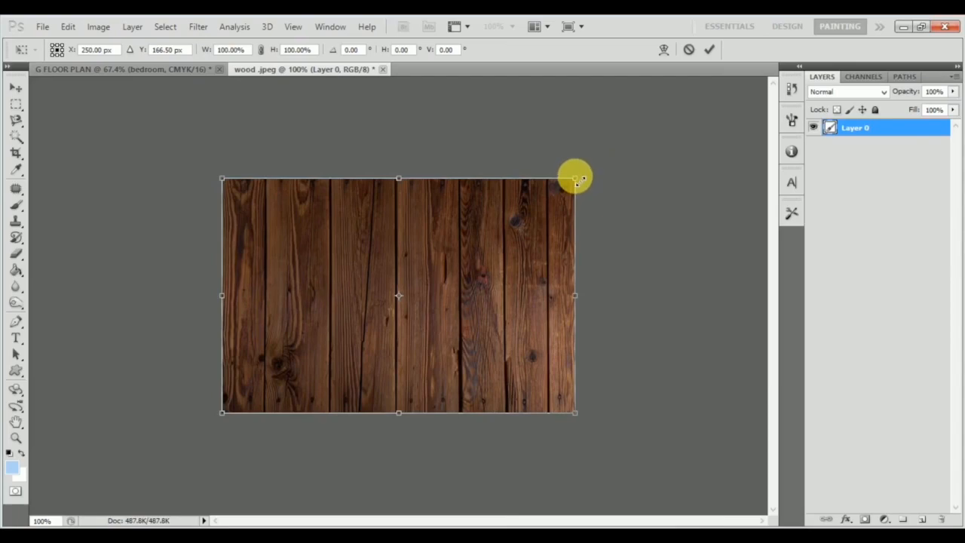
left_click_drag(589, 172, 305, 128)
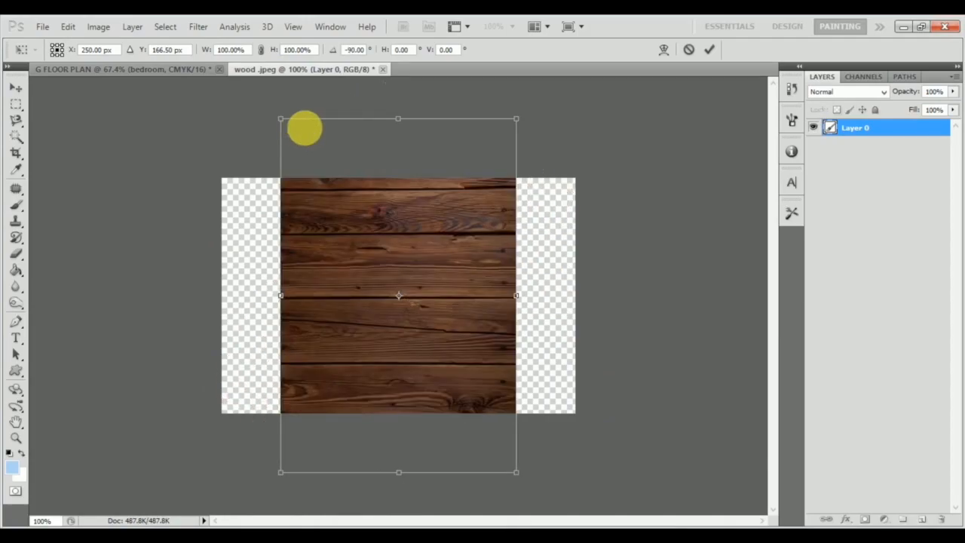
left_click_drag(437, 287, 377, 284)
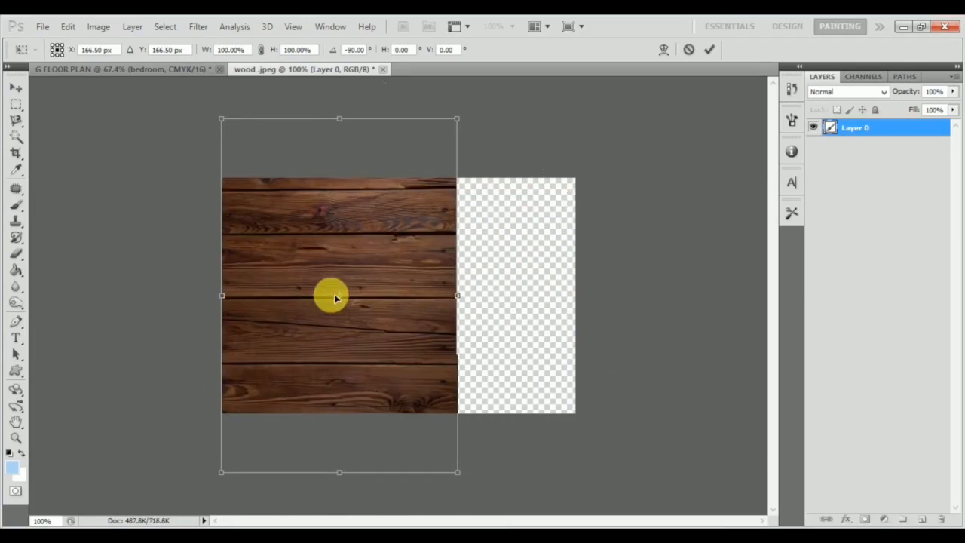
key("Return")
left_click_drag(372, 289, 377, 314)
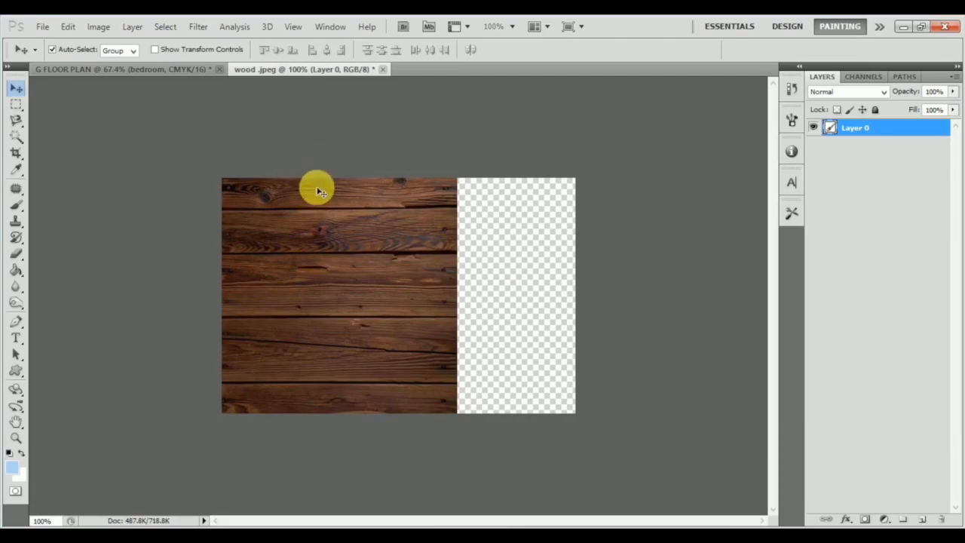
Duplicate the wood layer over the empty right part of the canvas and nudge the copy up.
left_click_drag(268, 249, 494, 252)
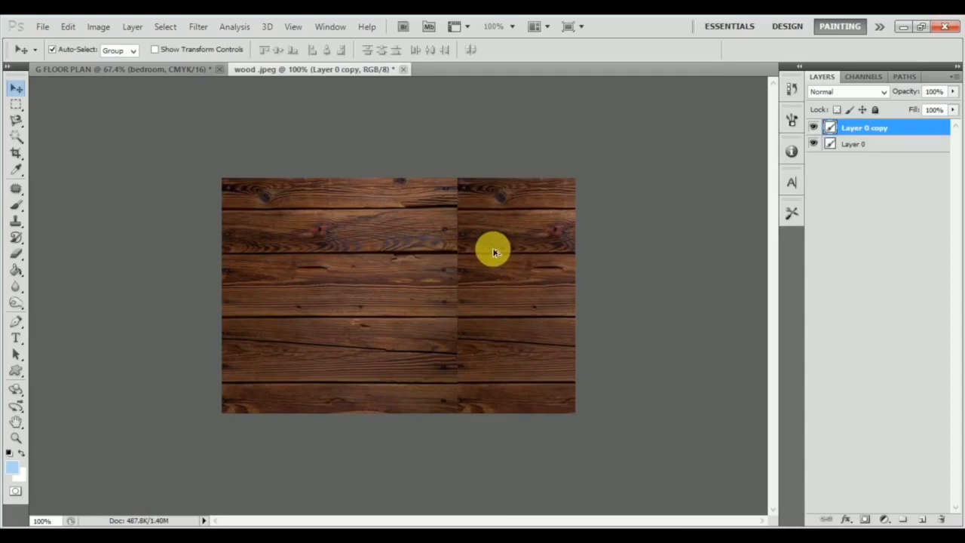
key("Up")
key("Up")
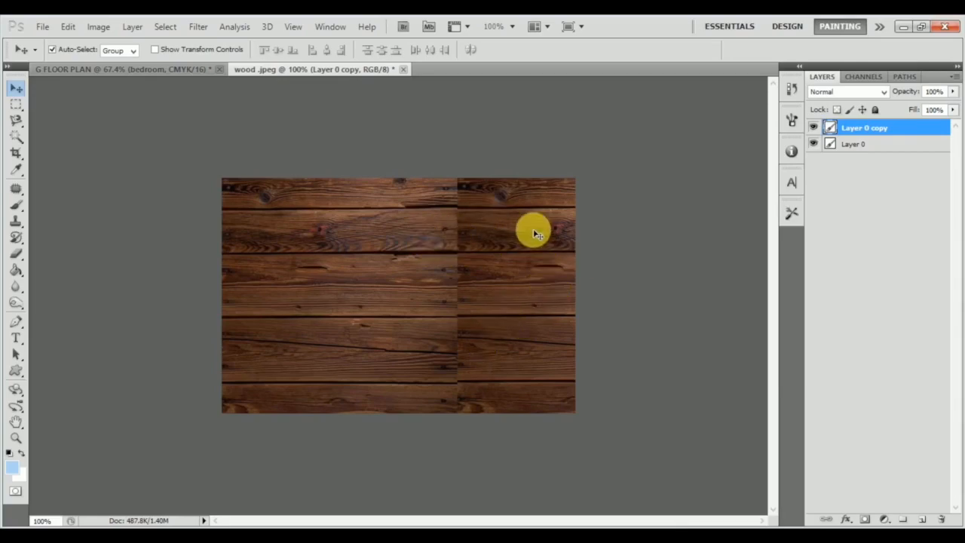
Mirror the wood copy horizontally at -100% width and place it beside the original with the plank joints lined up.
key("ctrl+t")
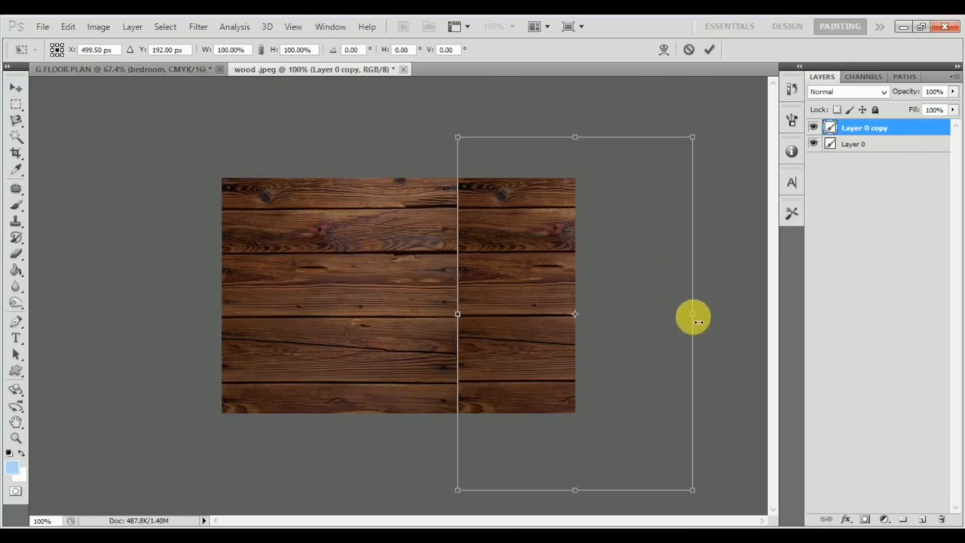
left_click_drag(693, 318, 230, 318)
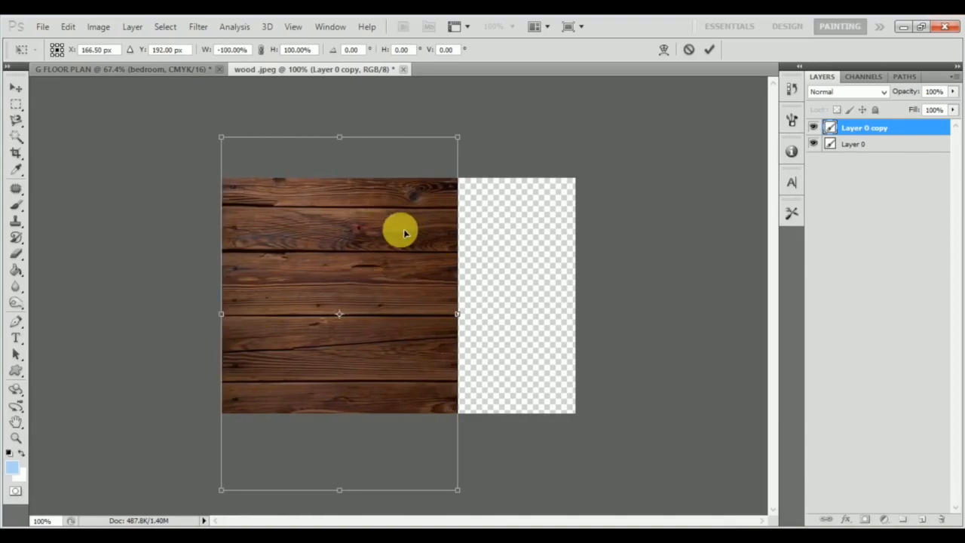
key("Return")
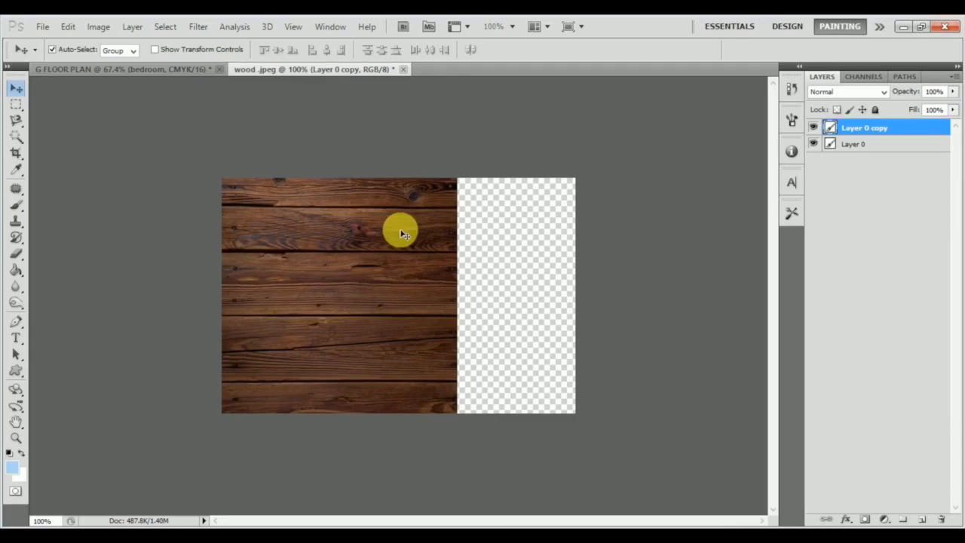
left_click_drag(366, 248, 599, 246)
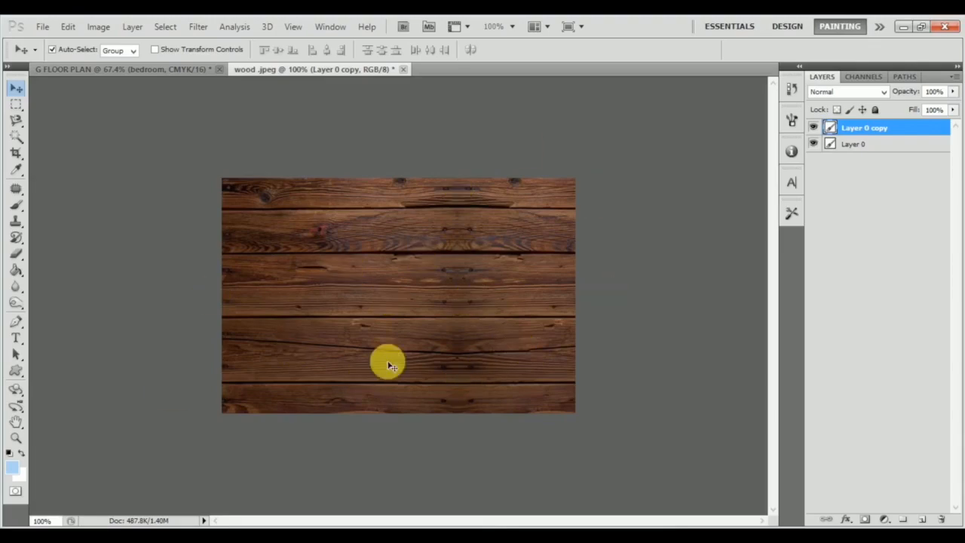
Define the extended wood image as a pattern named "wood 2" and close the image without saving it.
left_click(69, 28)
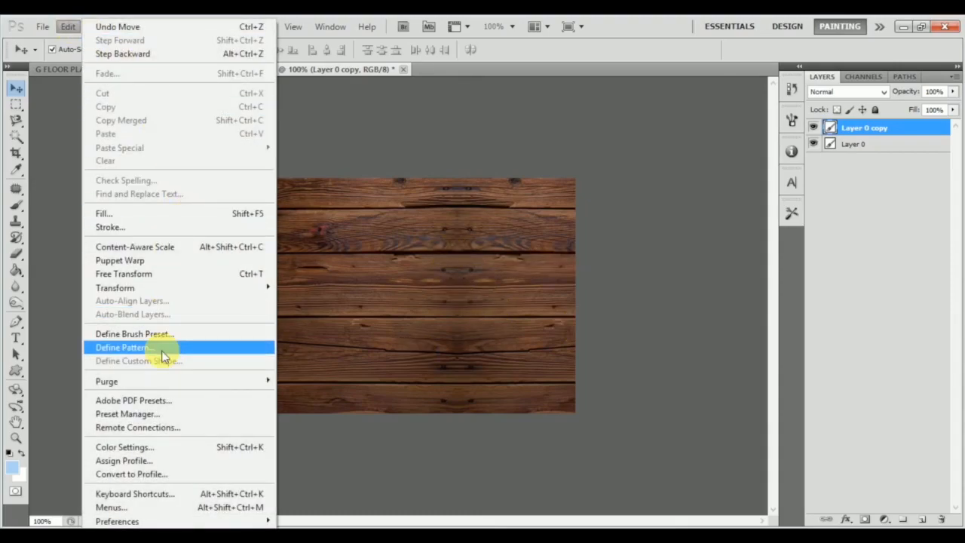
left_click(164, 348)
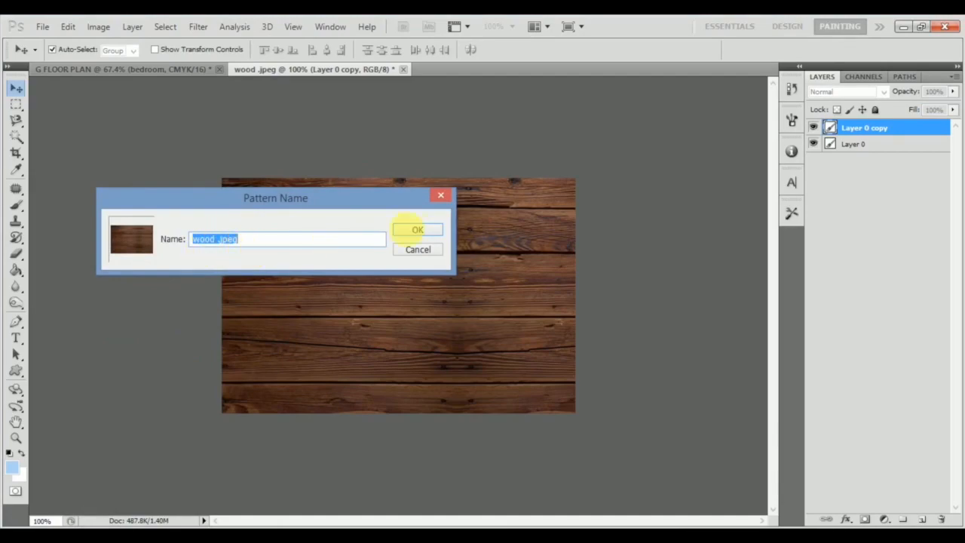
type("woo")
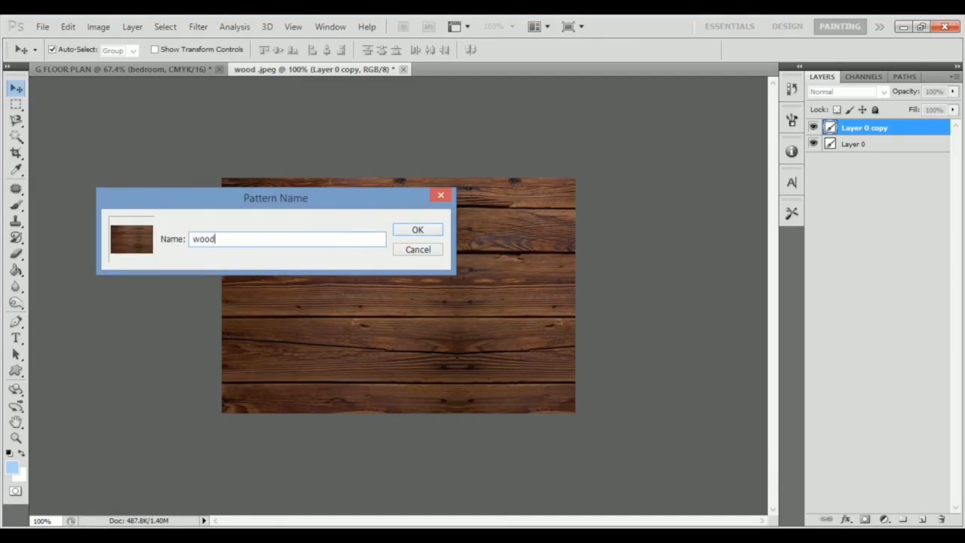
left_click(418, 230)
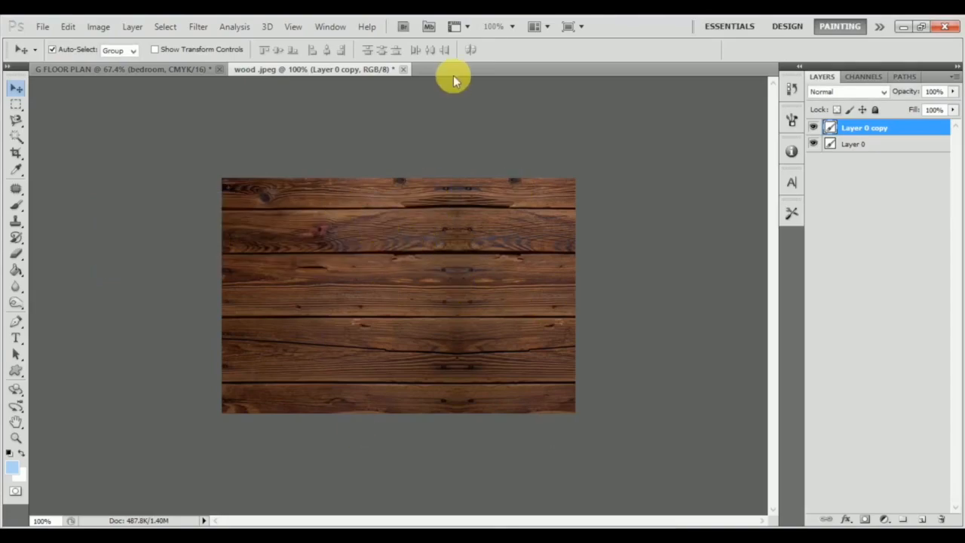
left_click(403, 70)
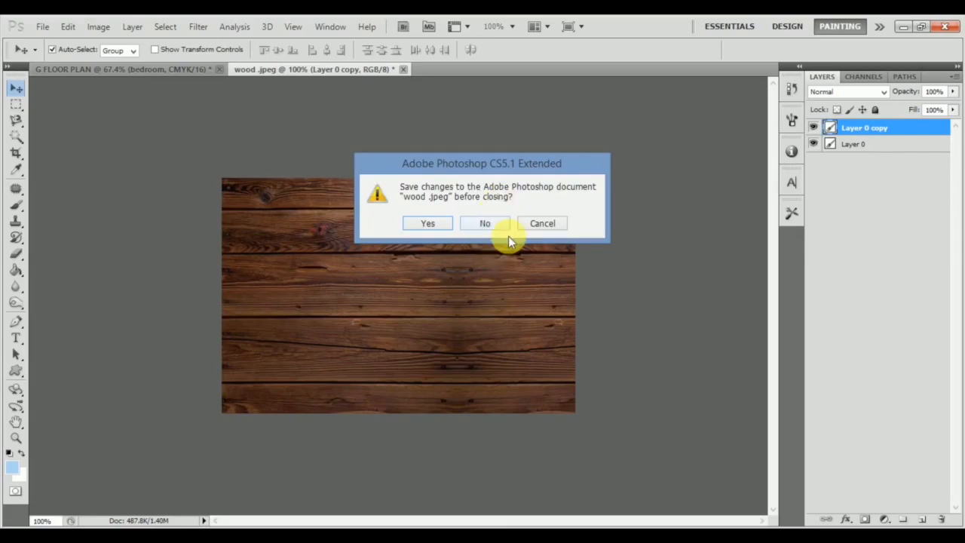
left_click(484, 223)
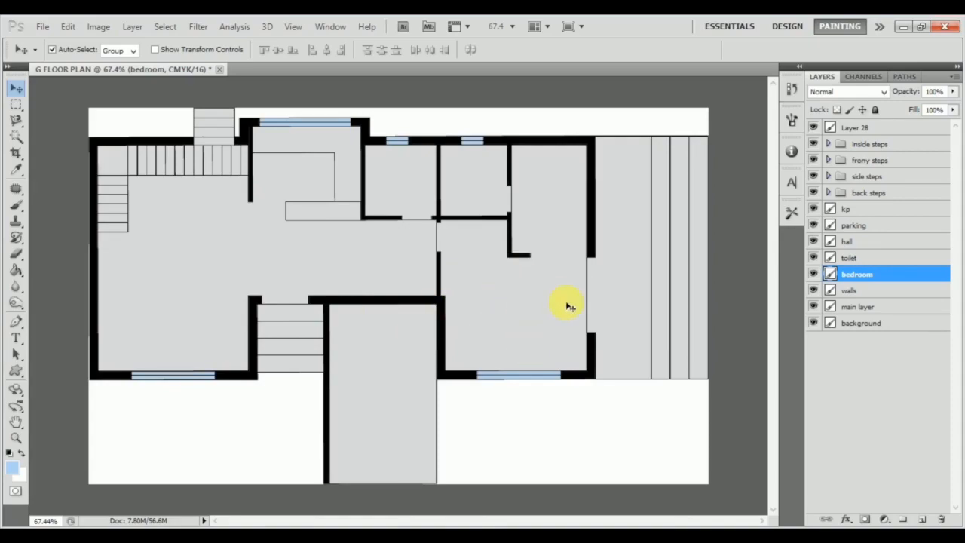
Apply a Pattern Overlay with the cream marble pattern to the bedroom layer, at a scale reduced below 100%.
double_click(894, 277)
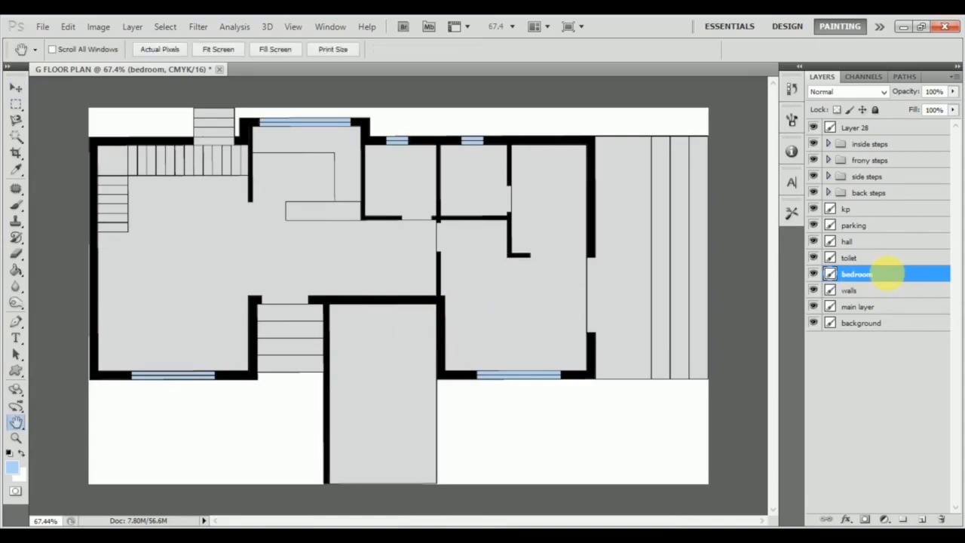
left_click(57, 329)
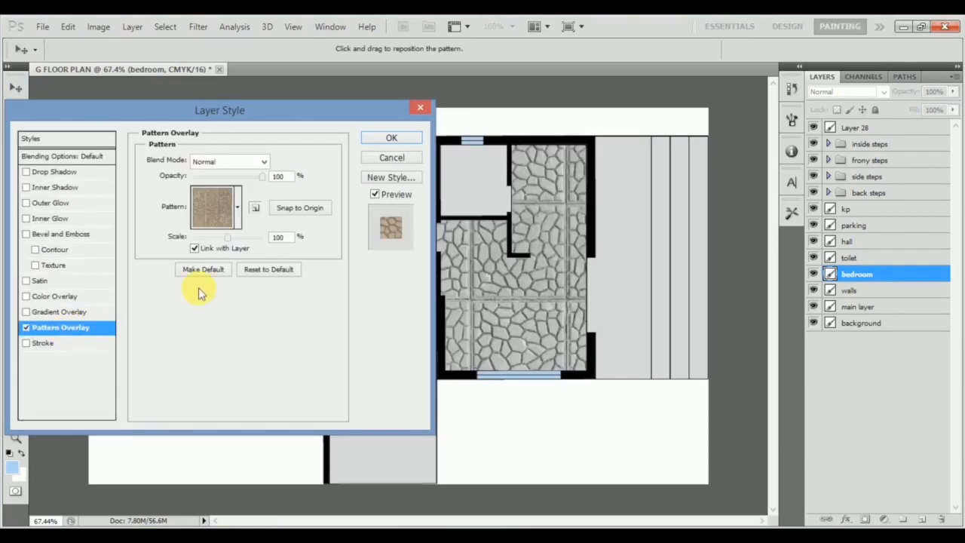
left_click(239, 209)
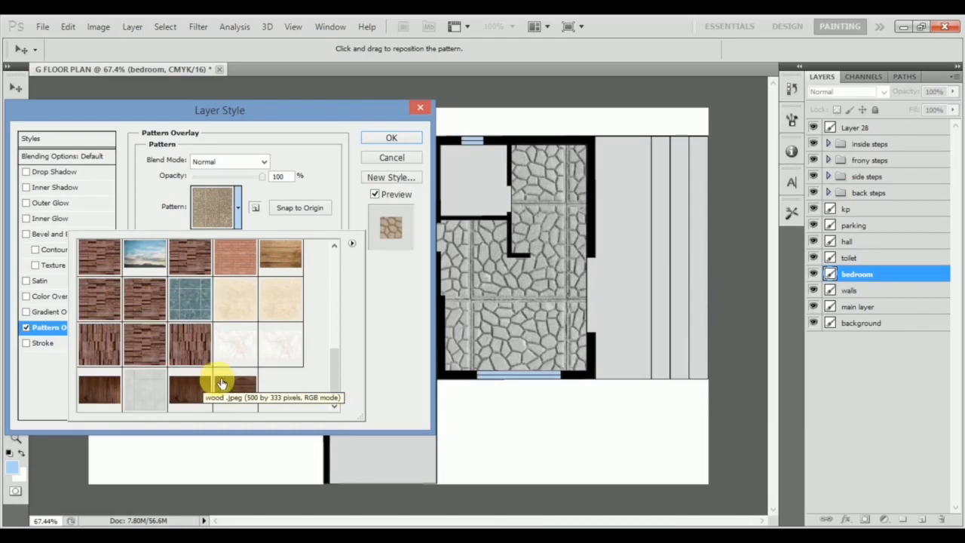
left_click(153, 391)
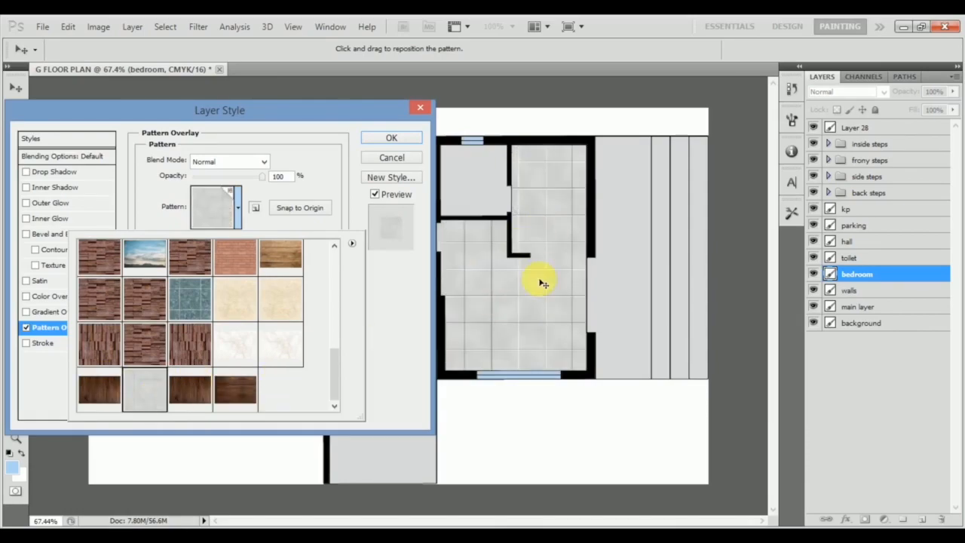
left_click(275, 297)
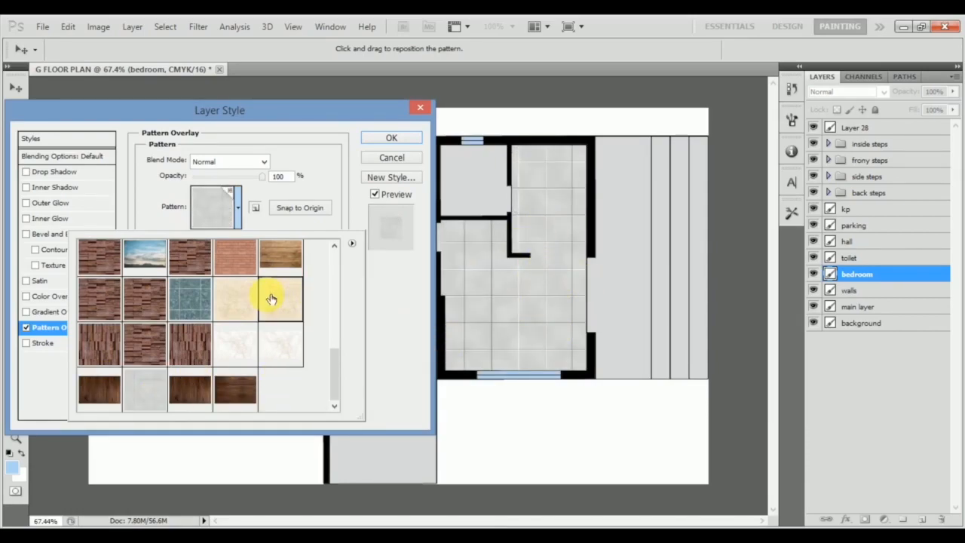
left_click(395, 286)
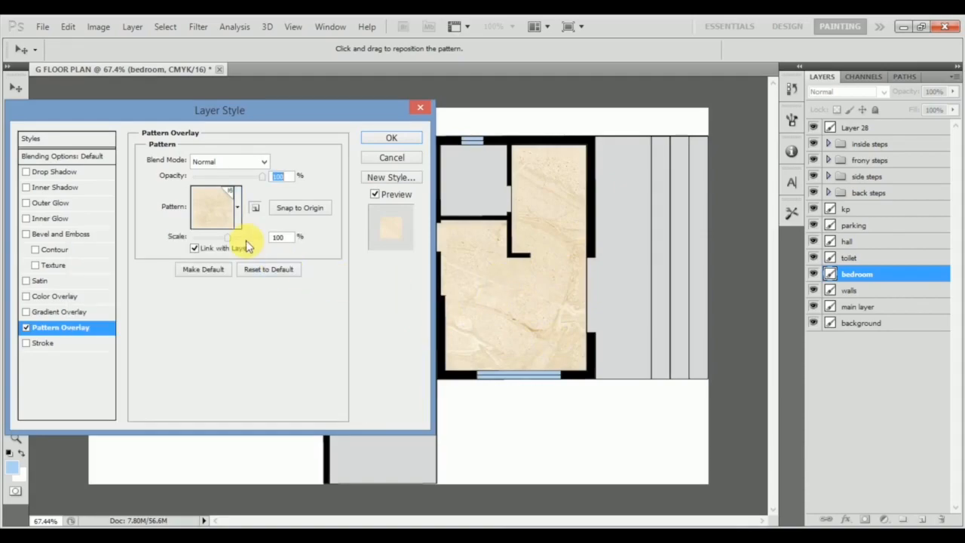
left_click_drag(236, 243, 197, 232)
left_click(384, 138)
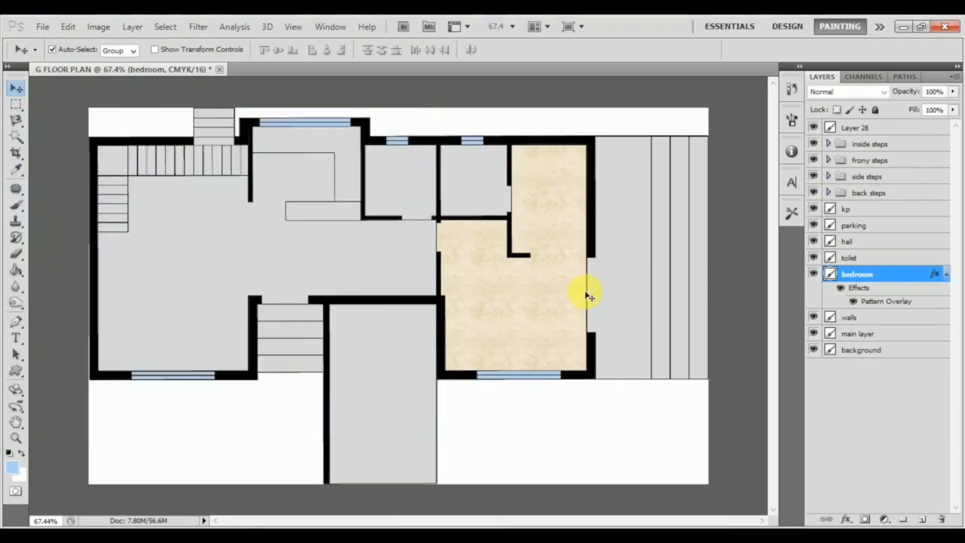
left_click(384, 233)
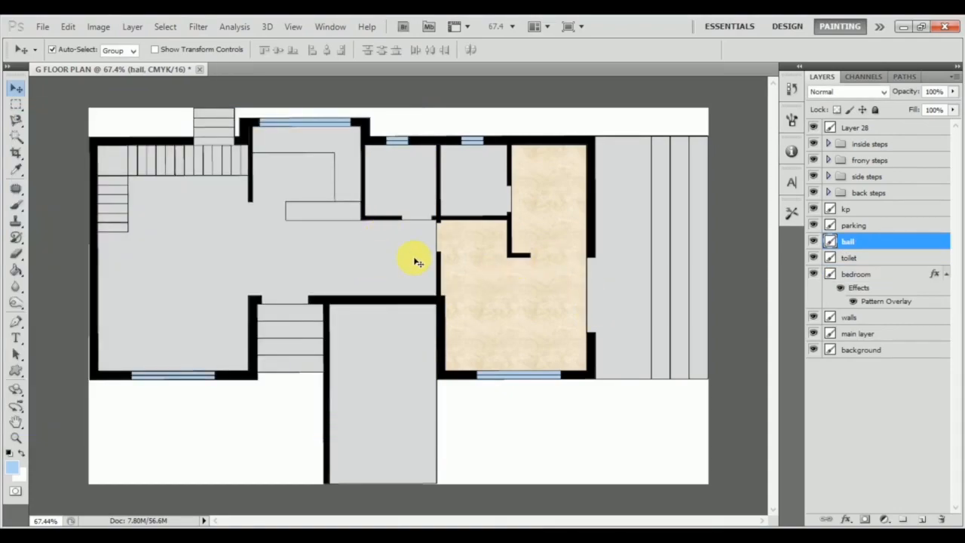
left_click(477, 267)
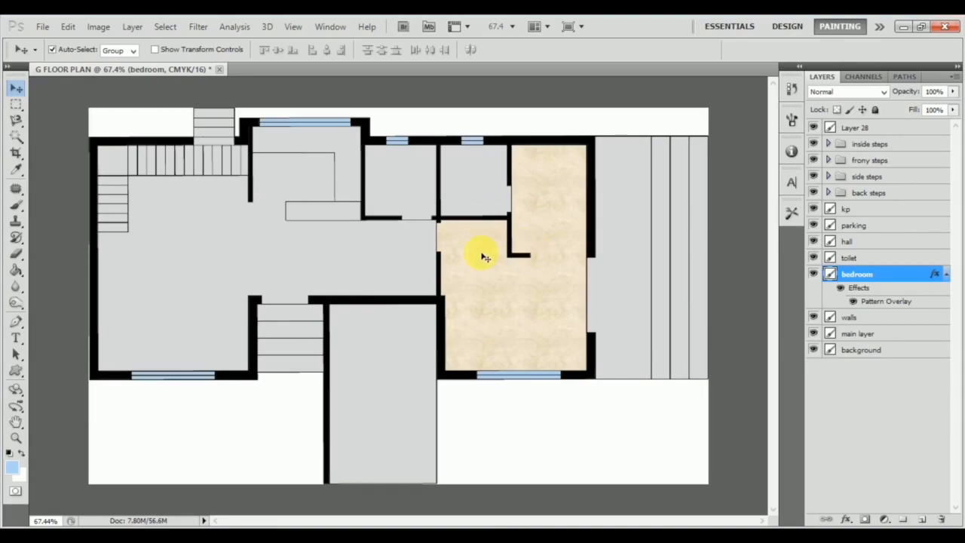
left_click(468, 191)
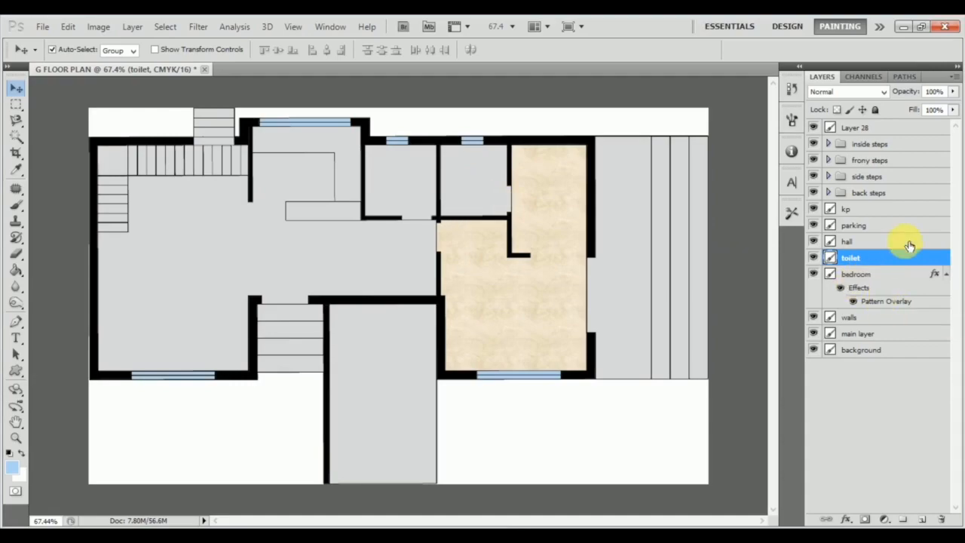
double_click(891, 262)
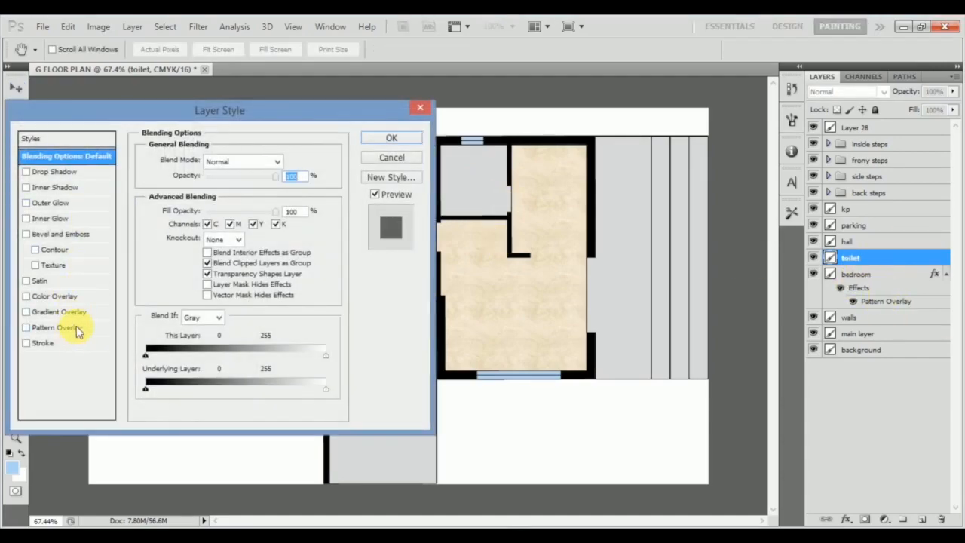
left_click(75, 329)
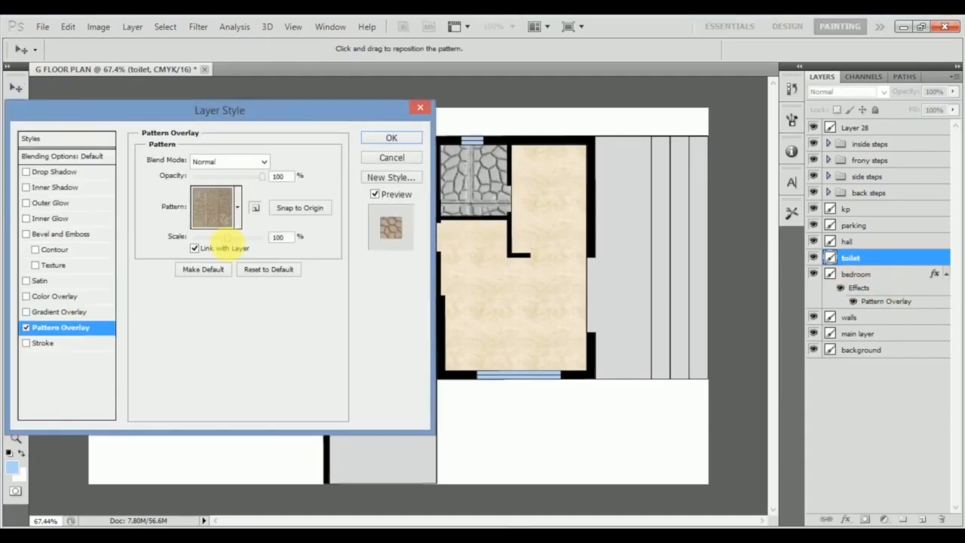
left_click(237, 210)
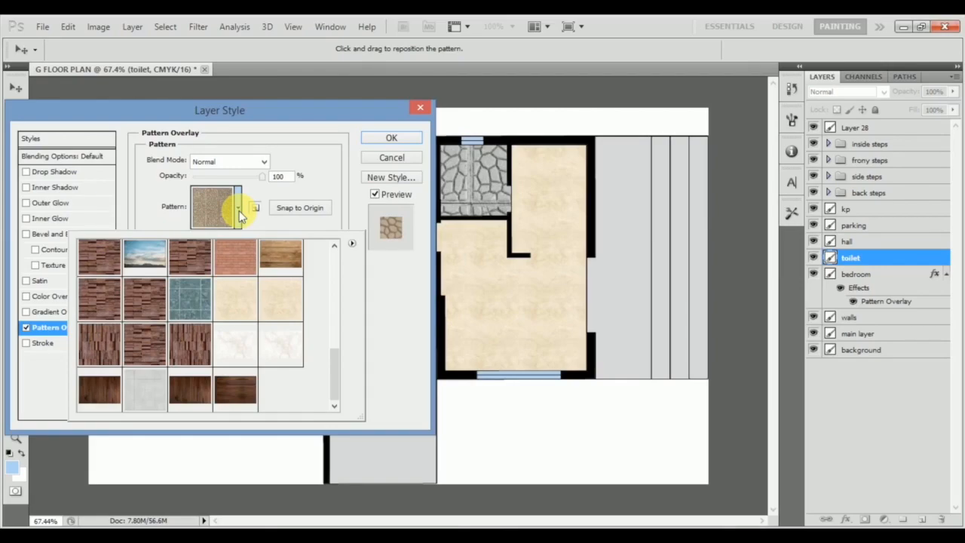
left_click(419, 111)
left_click(420, 111)
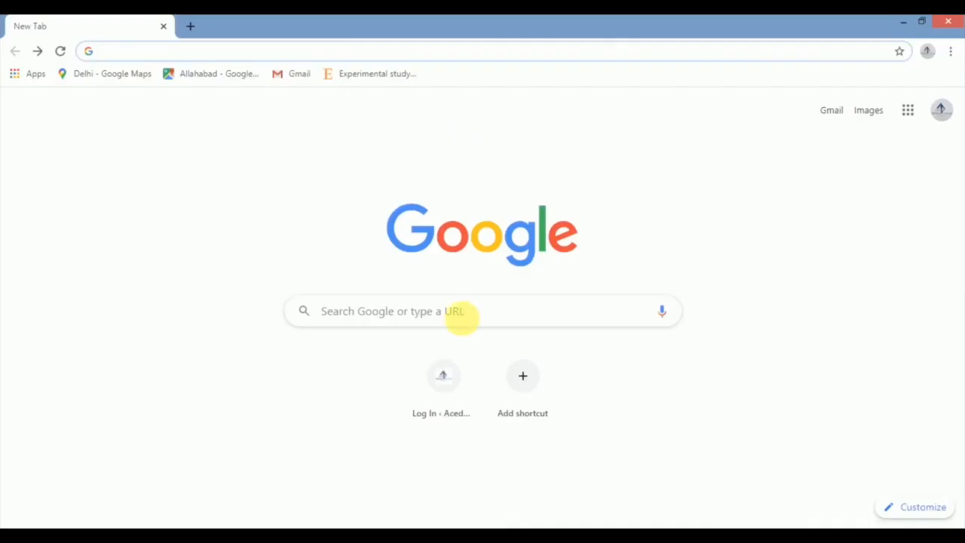
Switch to the web browser and search Google Images for "toilet tile texture".
left_click(466, 315)
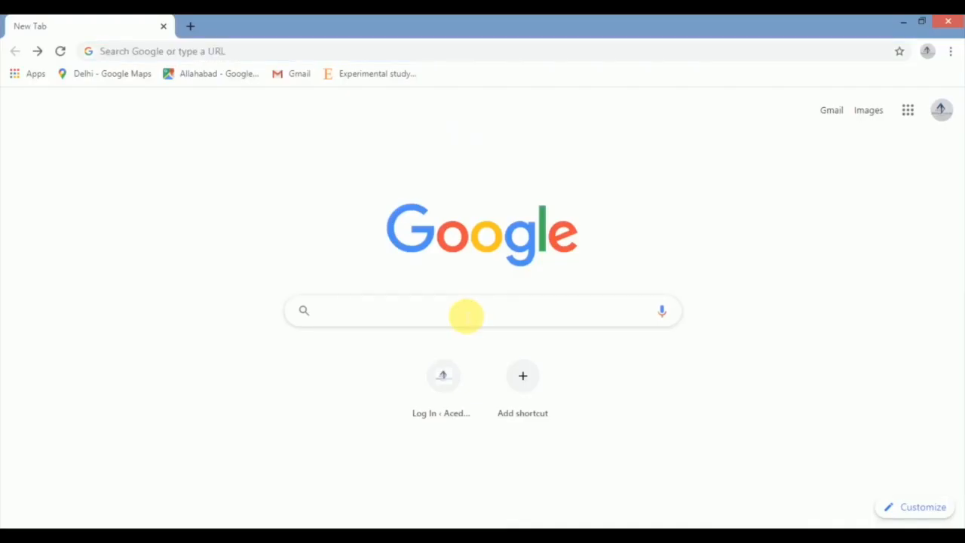
type("toile")
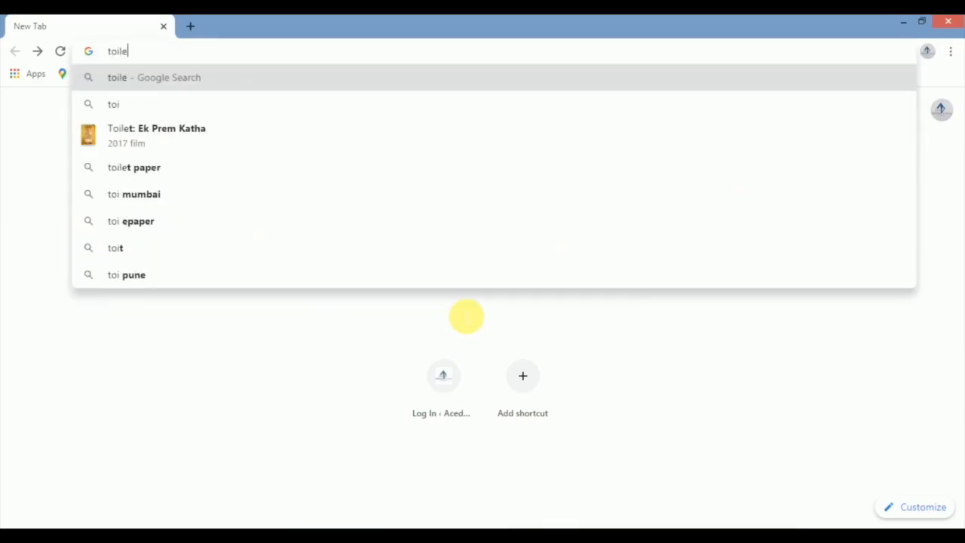
type("t tile")
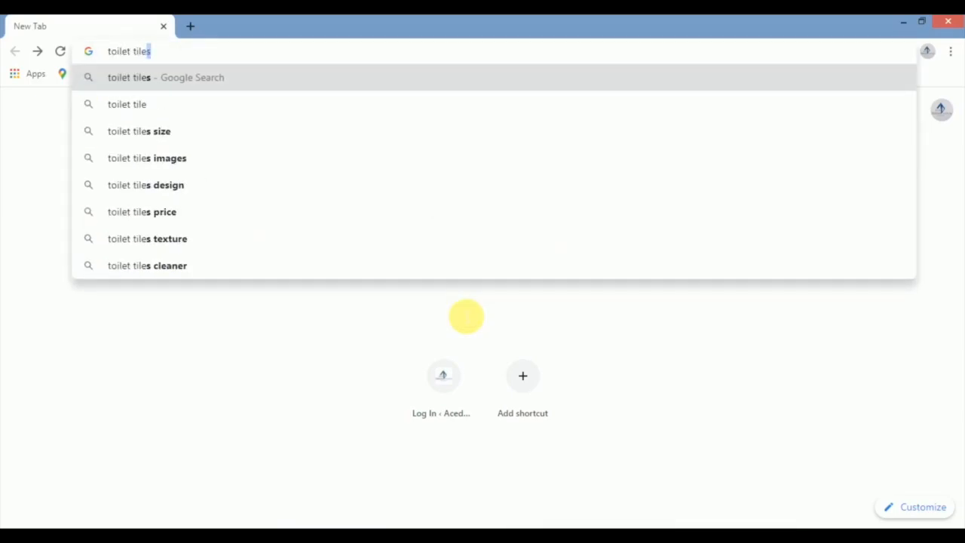
type(" texture")
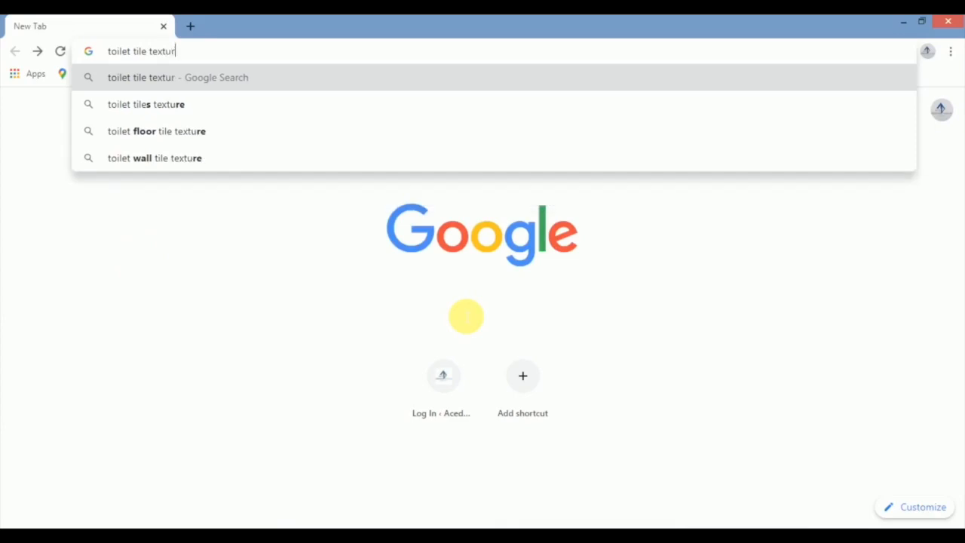
key("Return")
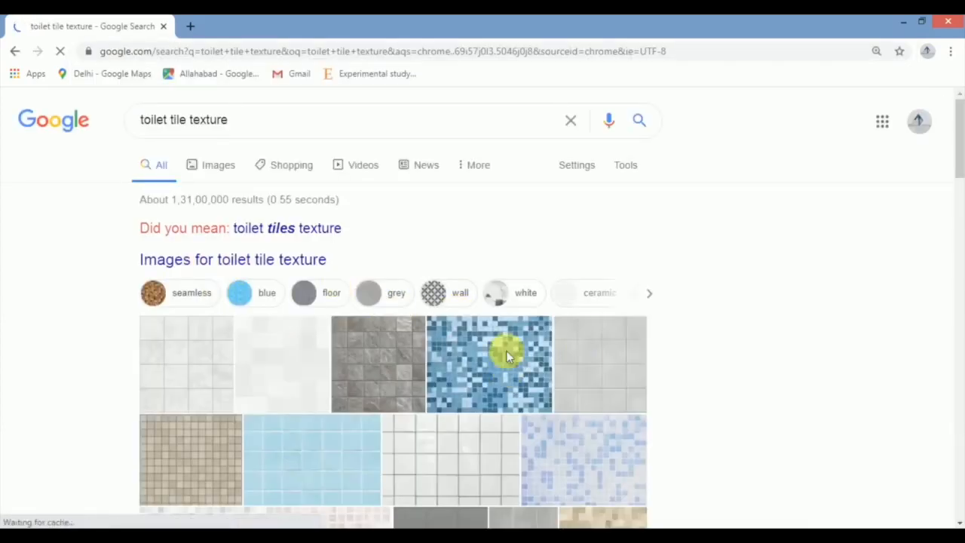
left_click(218, 167)
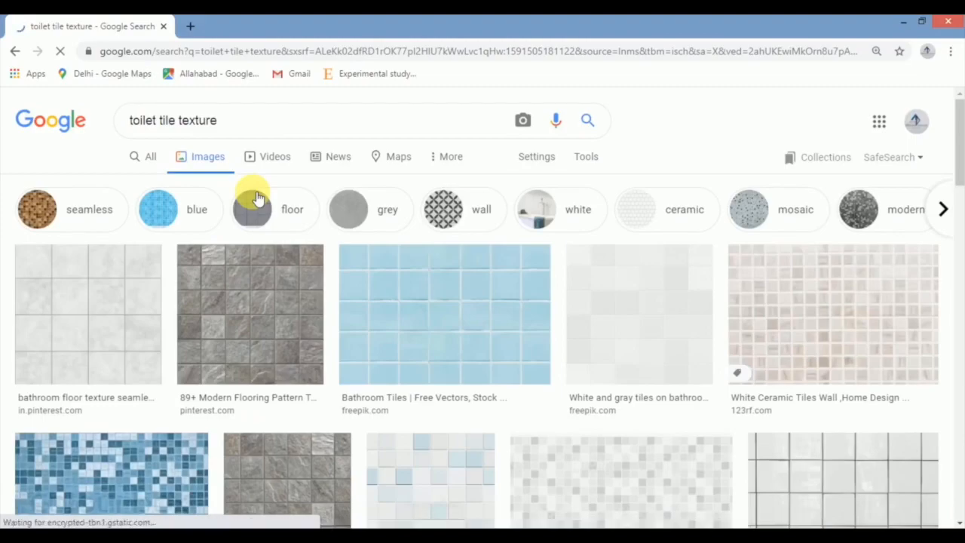
scroll(383, 319, "down", 2)
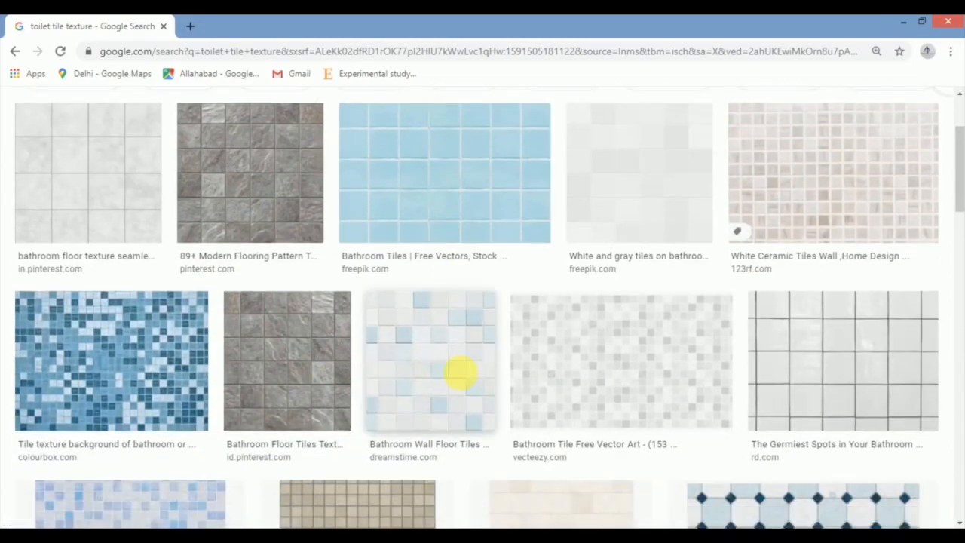
Preview the grey stone "89+ Modern Flooring Pattern Texture" image and bring up its saving options.
left_click(255, 190)
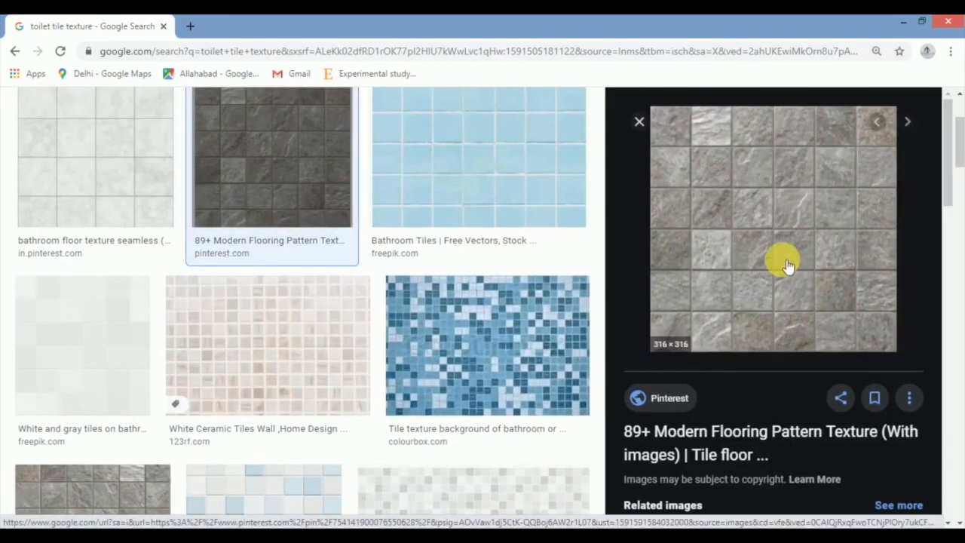
right_click(754, 263)
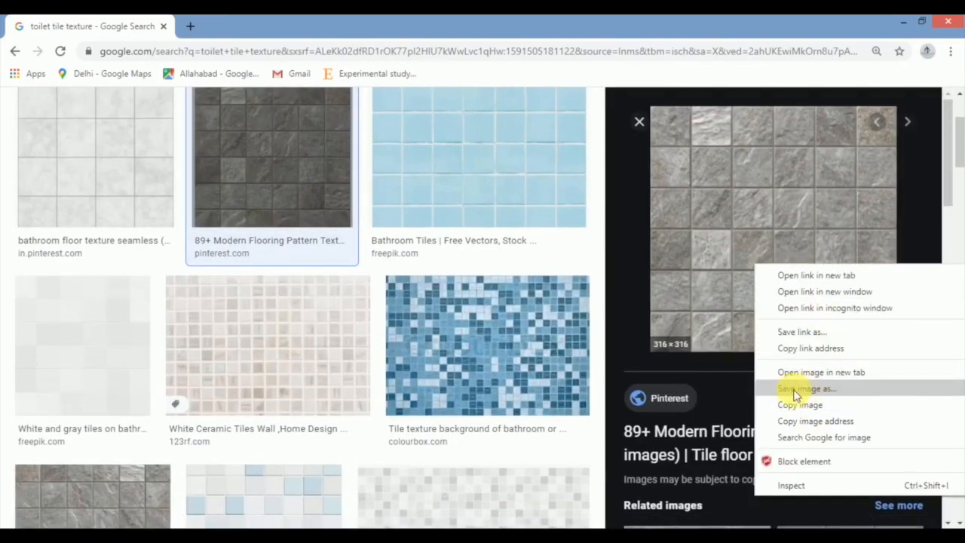
left_click(573, 261)
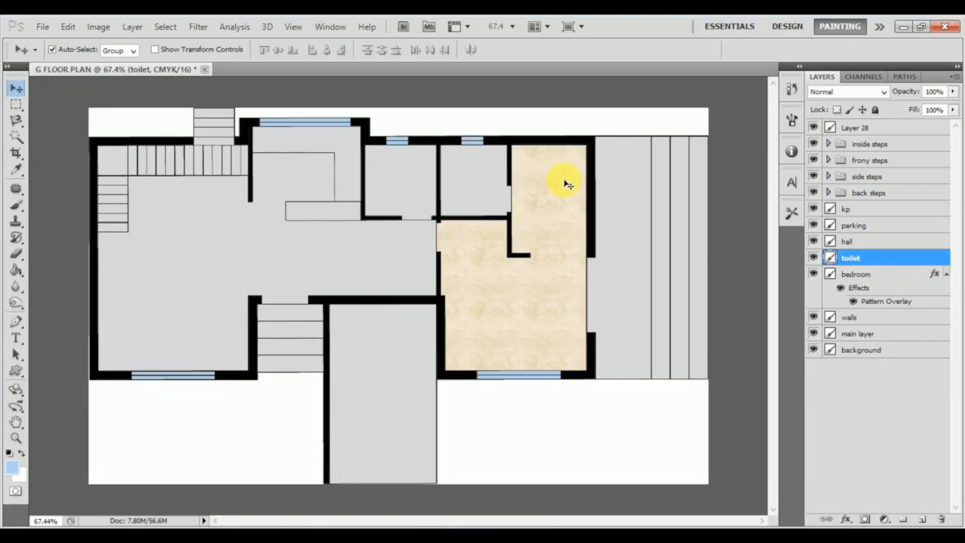
Apply a Pattern Overlay with the blue mosaic tile pattern to the toilet layer, at a scale reduced well below 100%.
double_click(919, 257)
left_click(88, 329)
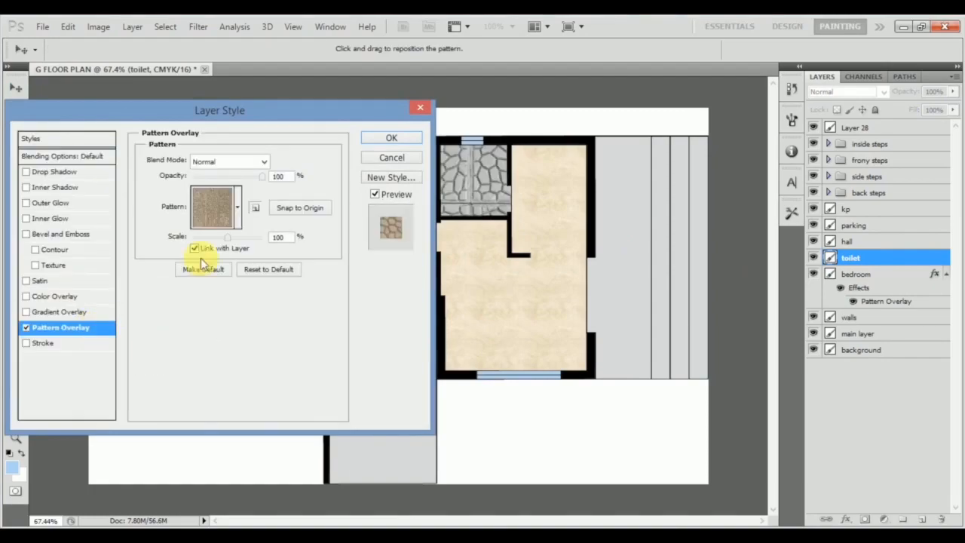
left_click(238, 207)
scroll(227, 295, "up", 3)
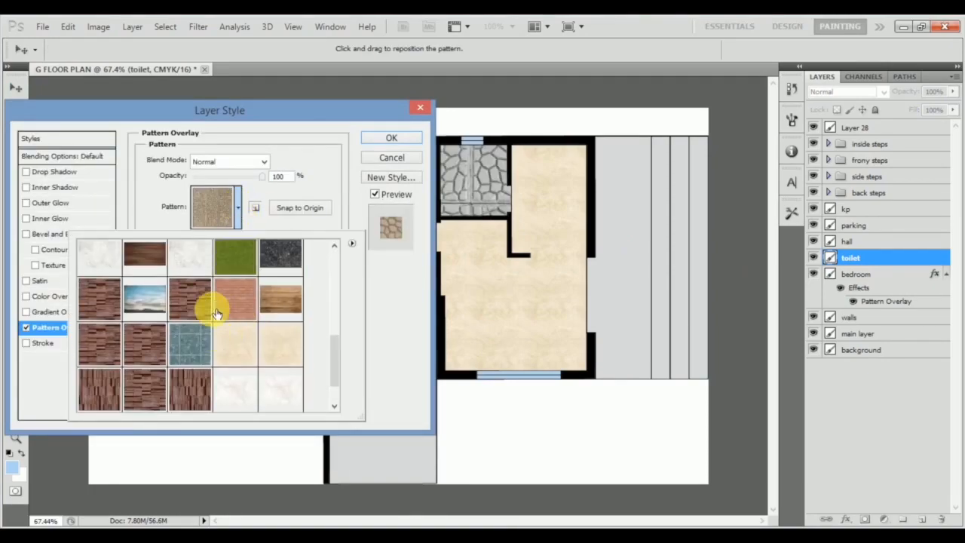
left_click(114, 303)
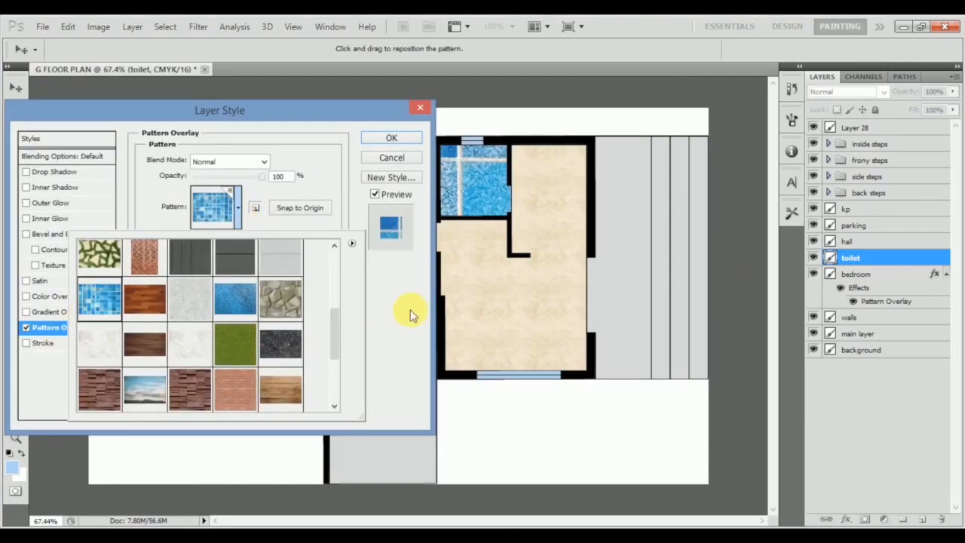
left_click(402, 315)
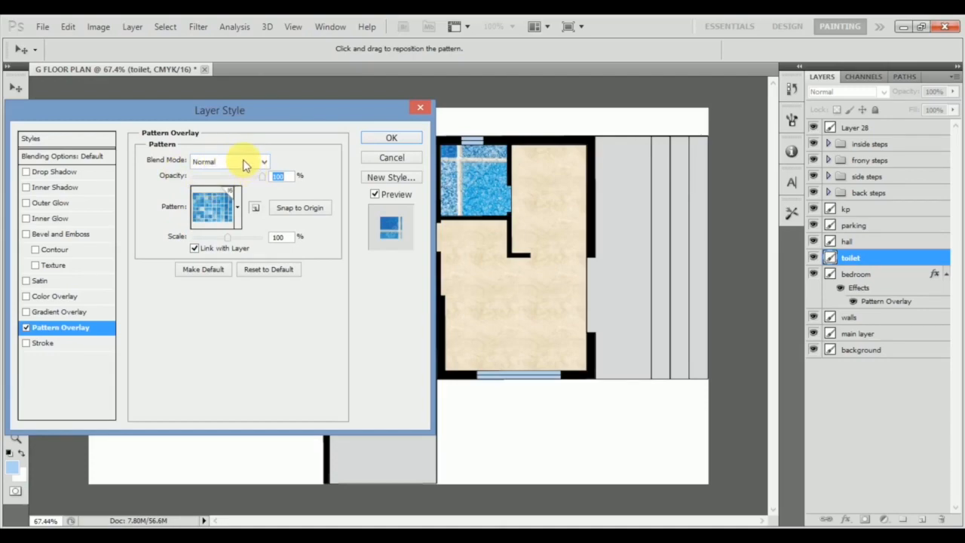
left_click_drag(226, 241, 198, 241)
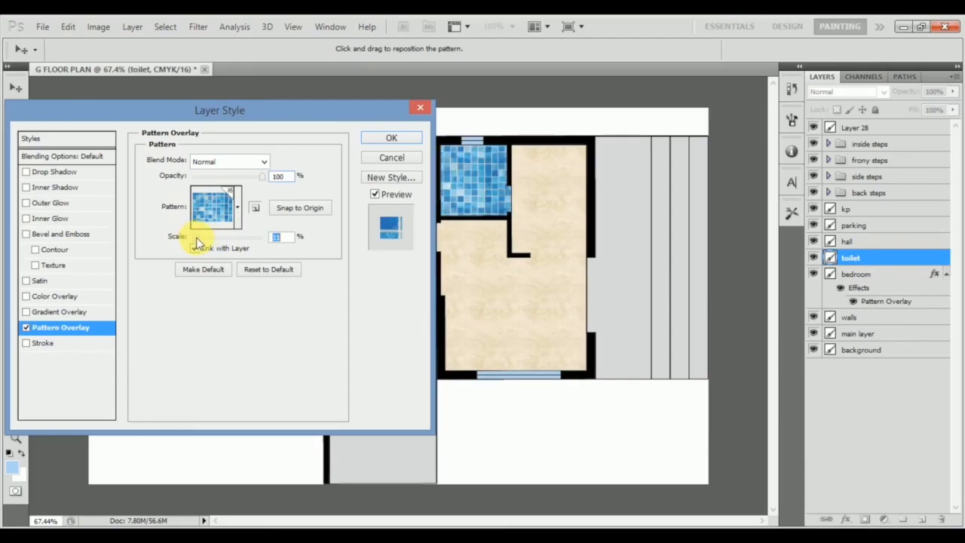
left_click(407, 139)
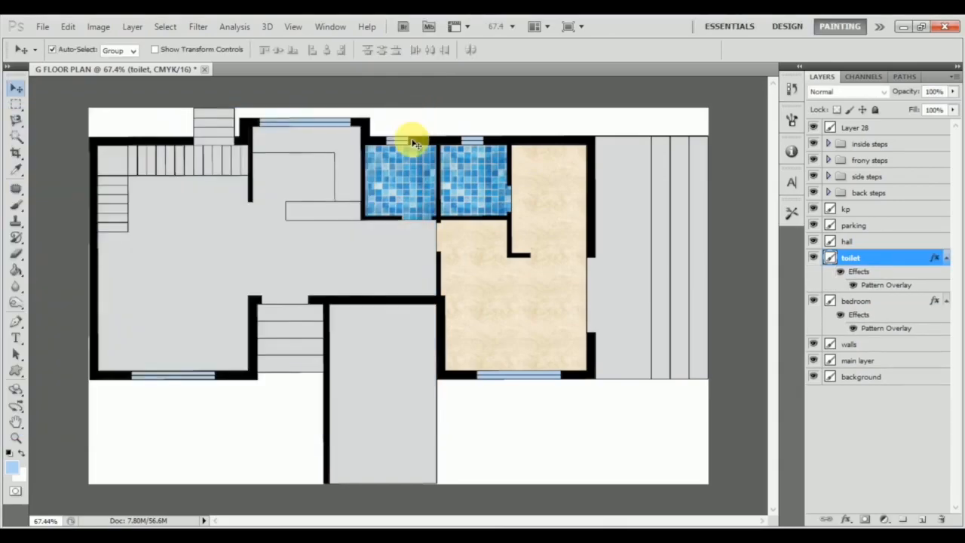
Add a Pattern Overlay with the white marble pattern to the hall layer.
left_click(375, 267)
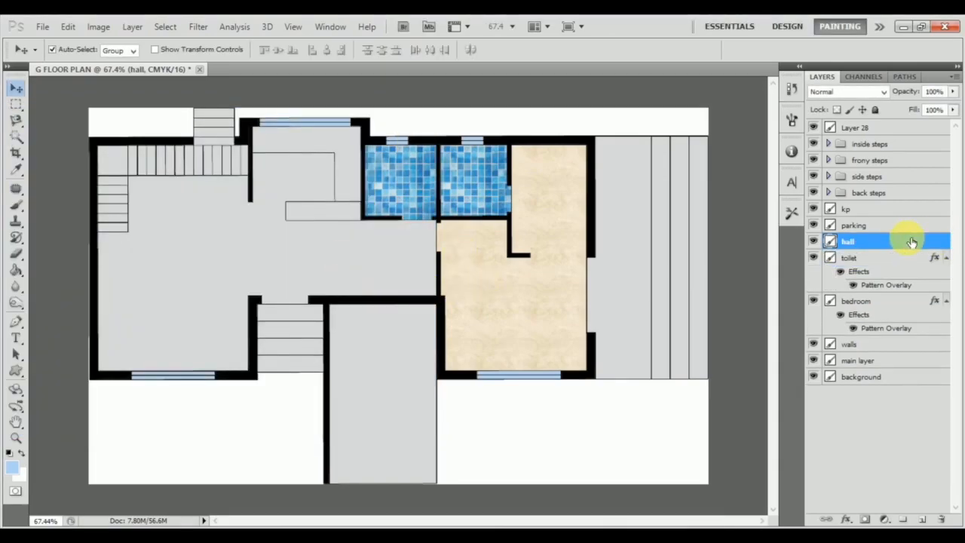
double_click(911, 241)
left_click_drag(282, 125, 746, 159)
left_click(541, 370)
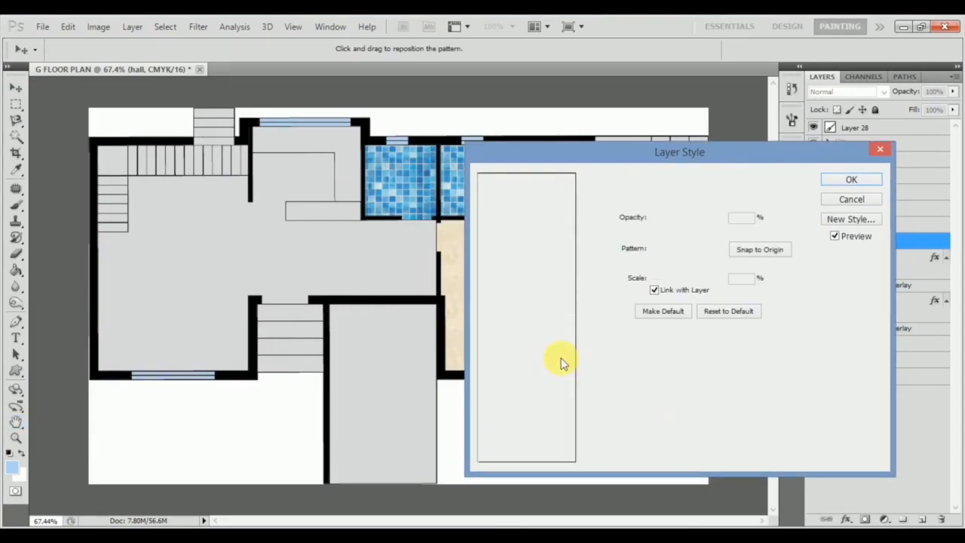
left_click(698, 249)
scroll(701, 392, "down", 3)
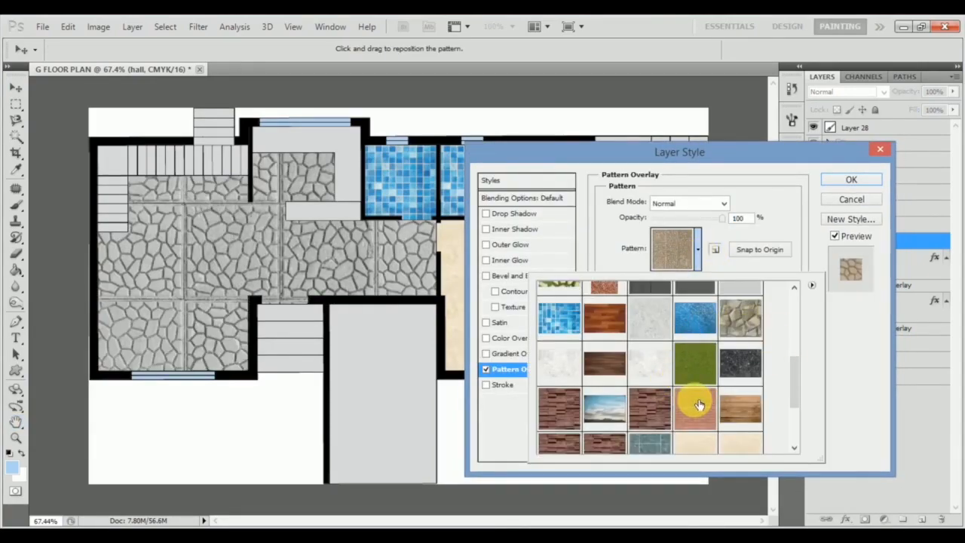
left_click(705, 419)
left_click(832, 407)
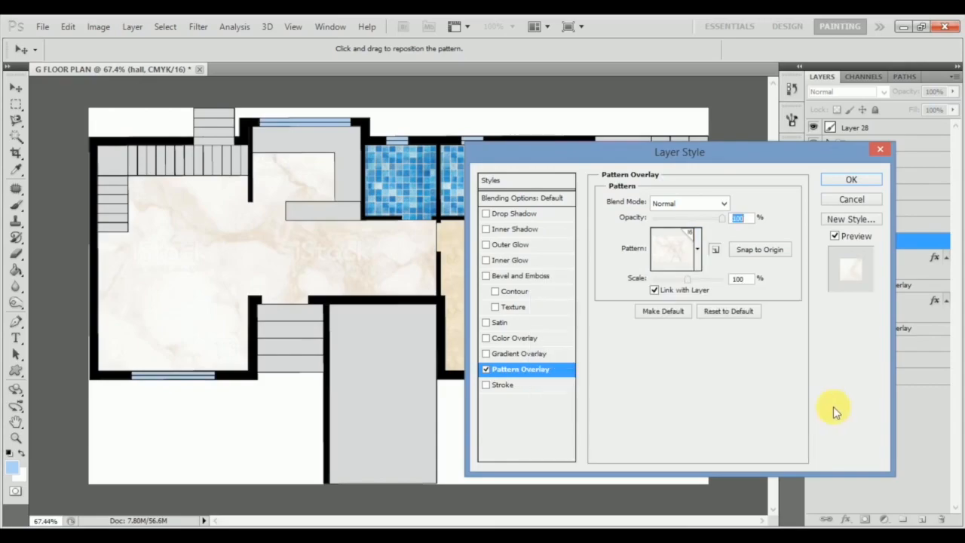
Set the hall's marble pattern scale to 27%, lower the overlay's opacity below 100% and apply the style.
left_click_drag(689, 278, 662, 277)
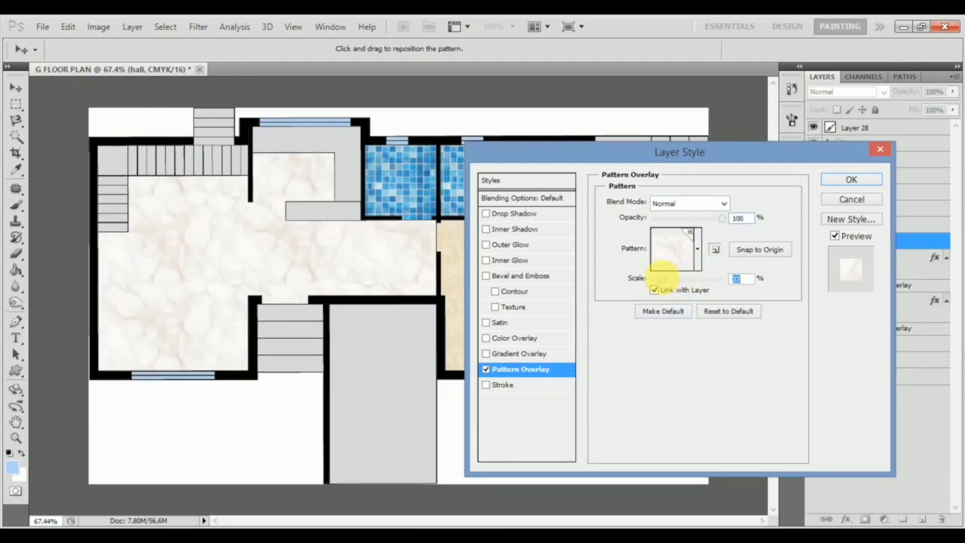
left_click_drag(718, 220, 705, 224)
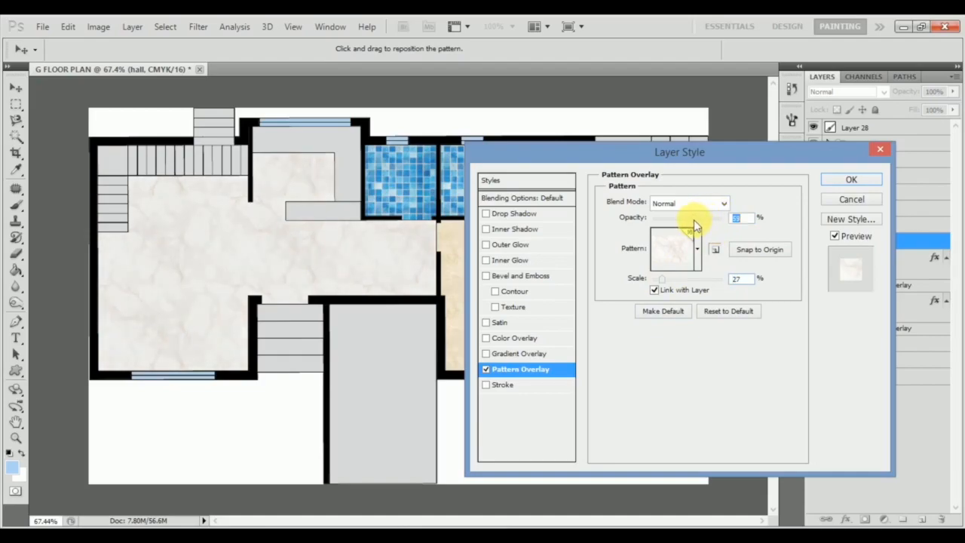
left_click(846, 180)
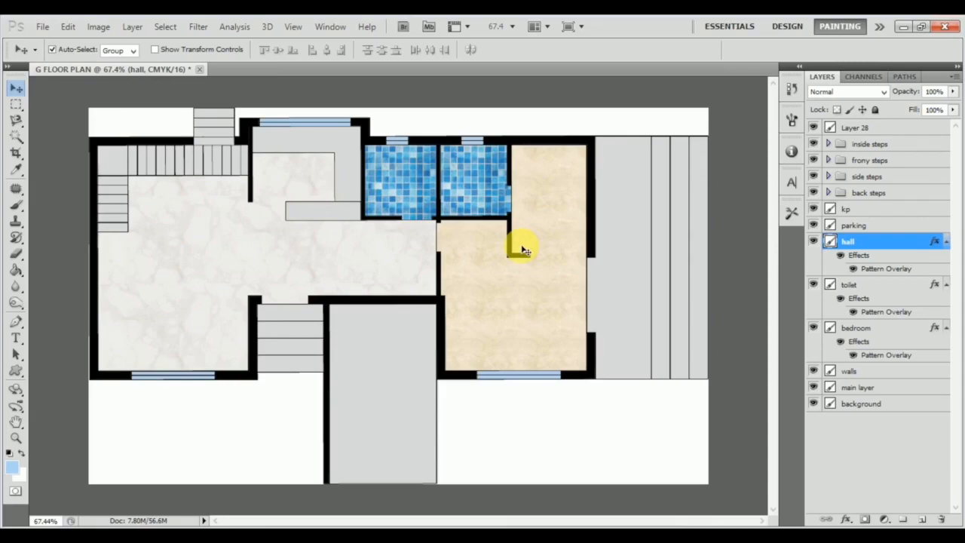
Add a Pattern Overlay with the dark brown wood plank pattern to layer s1 in the side steps group.
left_click(647, 258)
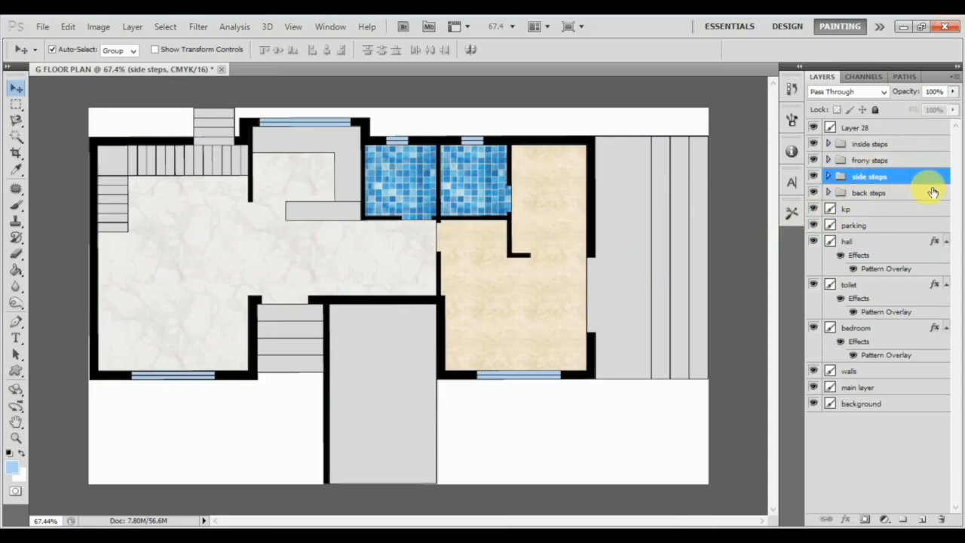
left_click(829, 177)
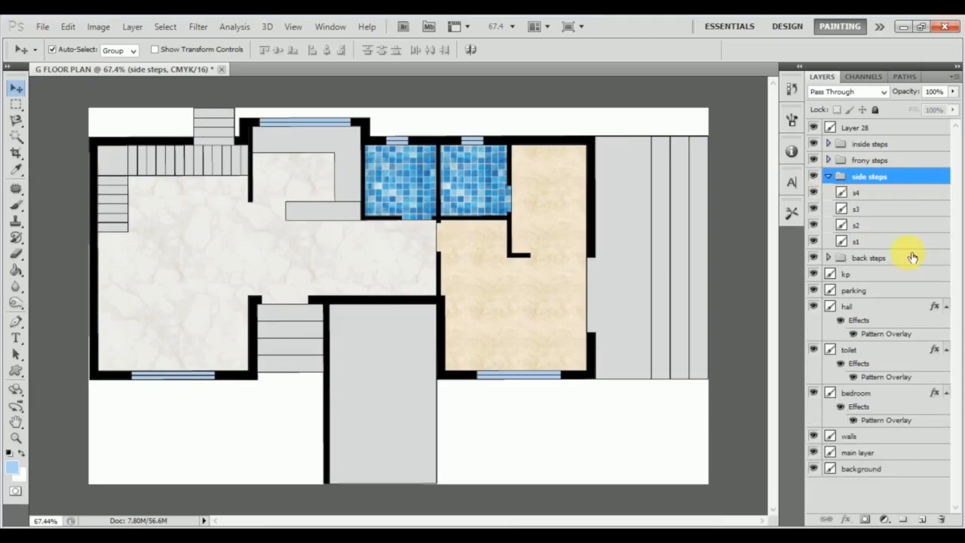
left_click(885, 241)
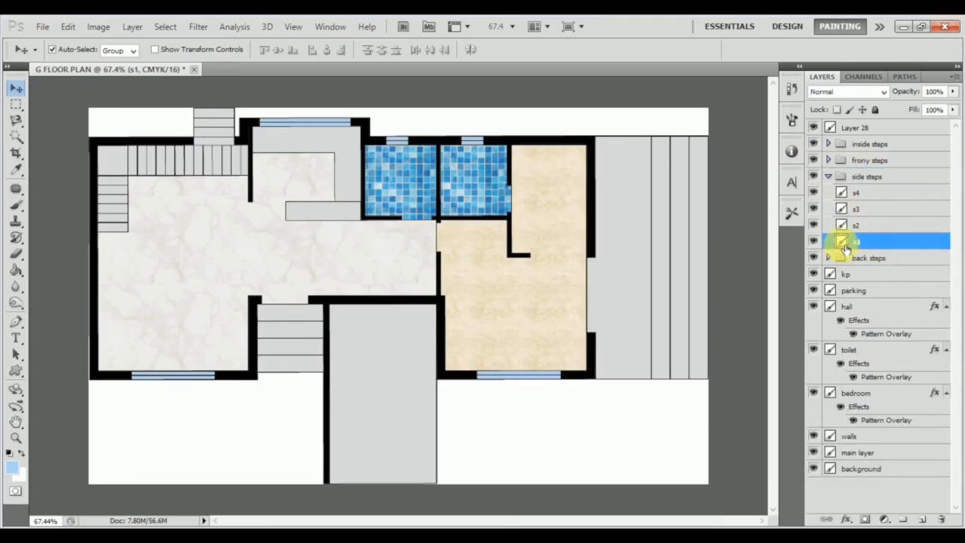
double_click(889, 245)
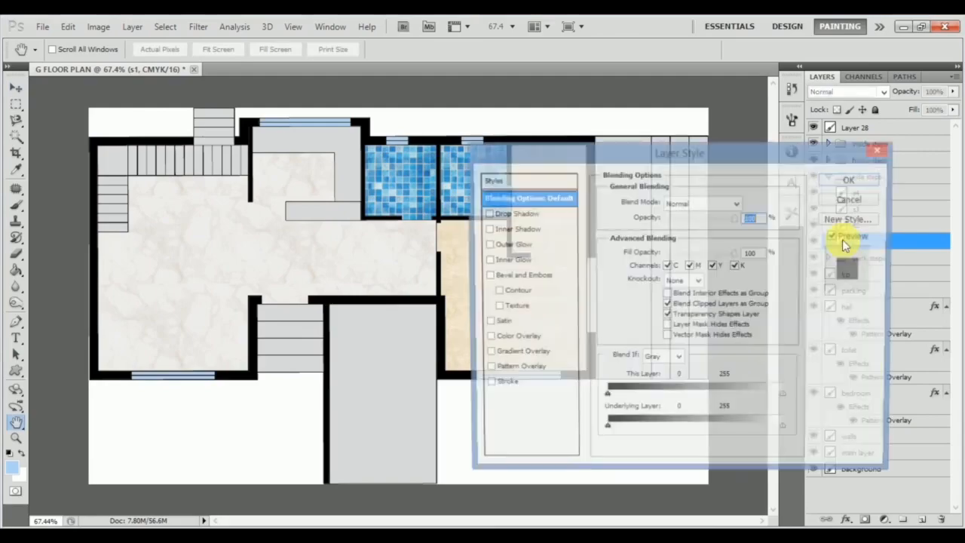
left_click_drag(711, 160, 350, 127)
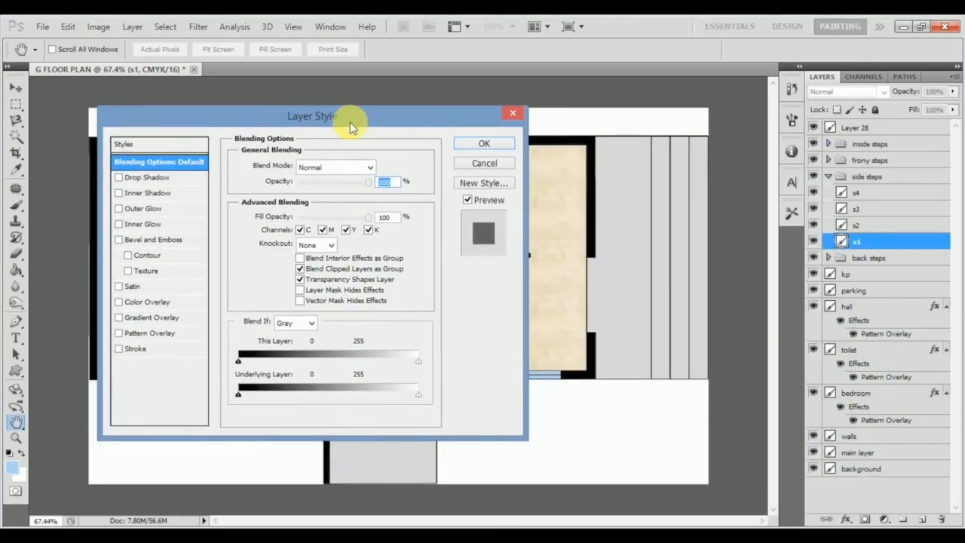
left_click(143, 333)
left_click(325, 213)
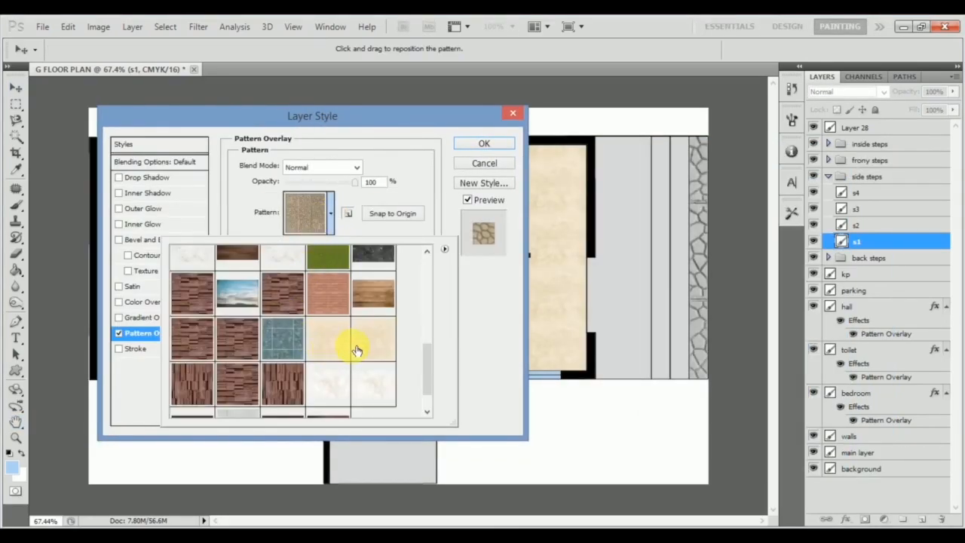
scroll(355, 339, "down", 1)
left_click(283, 394)
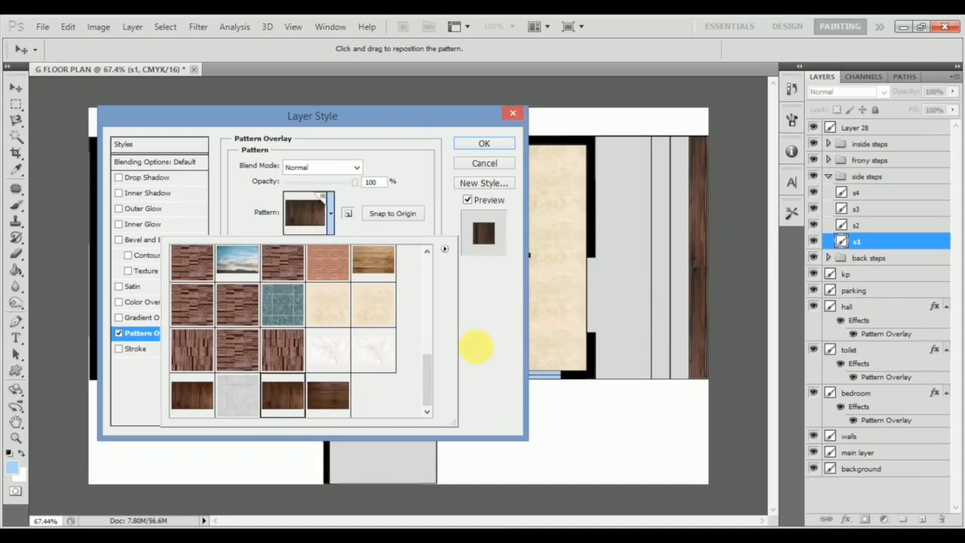
left_click(484, 359)
Reduce the s1 wood pattern's scale to 30% and apply the style.
left_click_drag(309, 248, 305, 242)
scroll(339, 253, "down", 15)
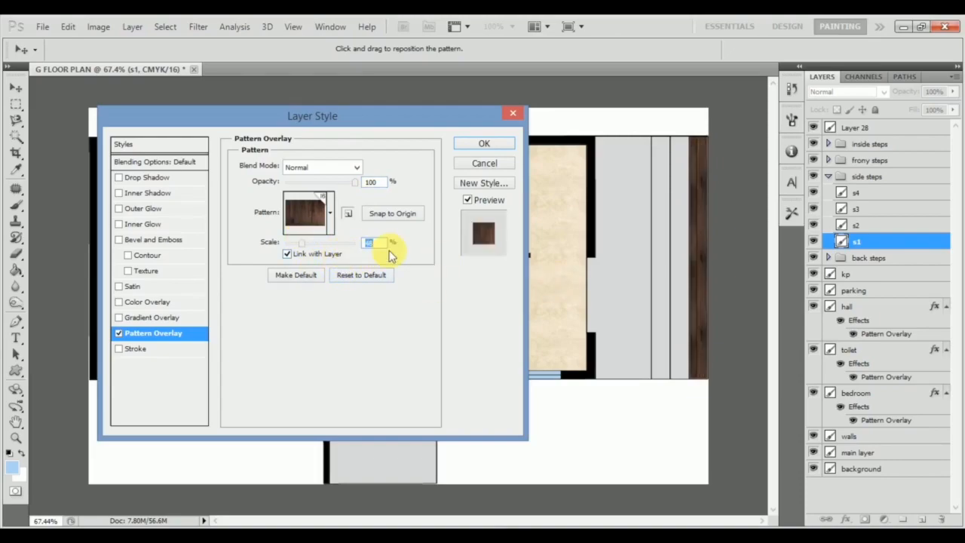
scroll(377, 260, "down", 3)
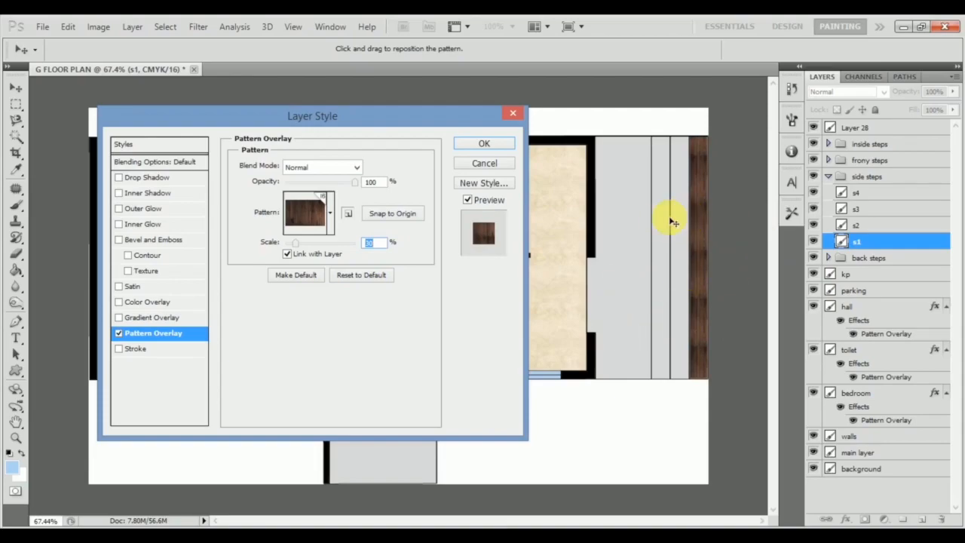
left_click(503, 146)
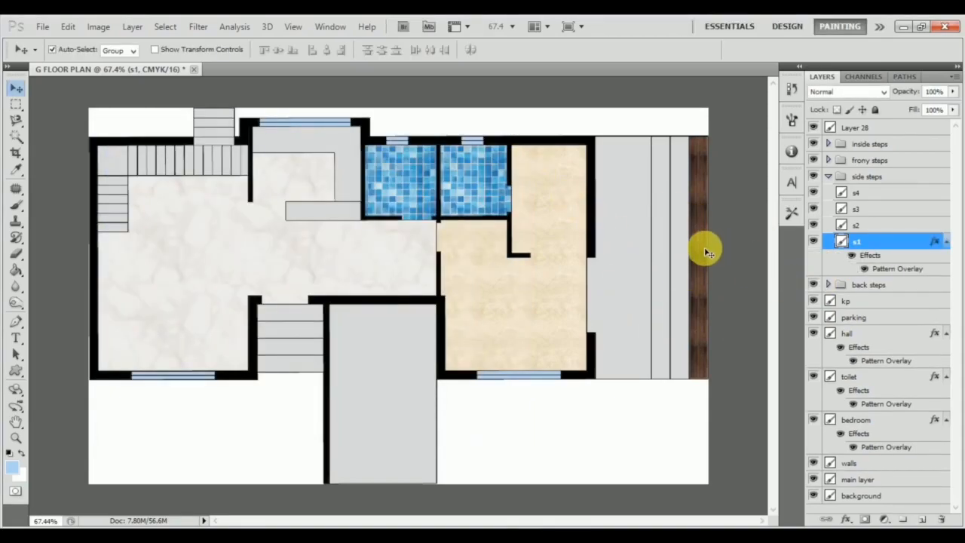
Copy the layer style of s1 onto side step layers s2, s3 and s4.
right_click(891, 243)
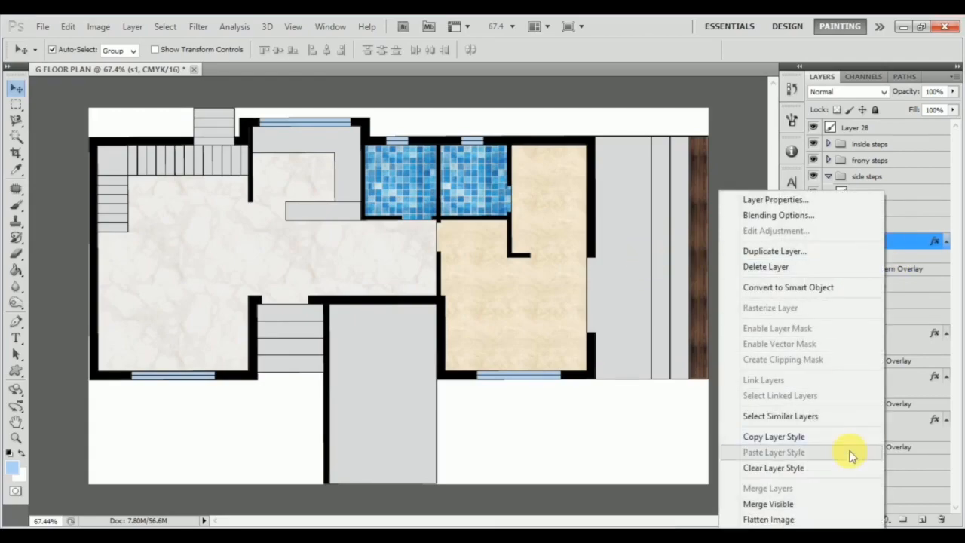
left_click(793, 434)
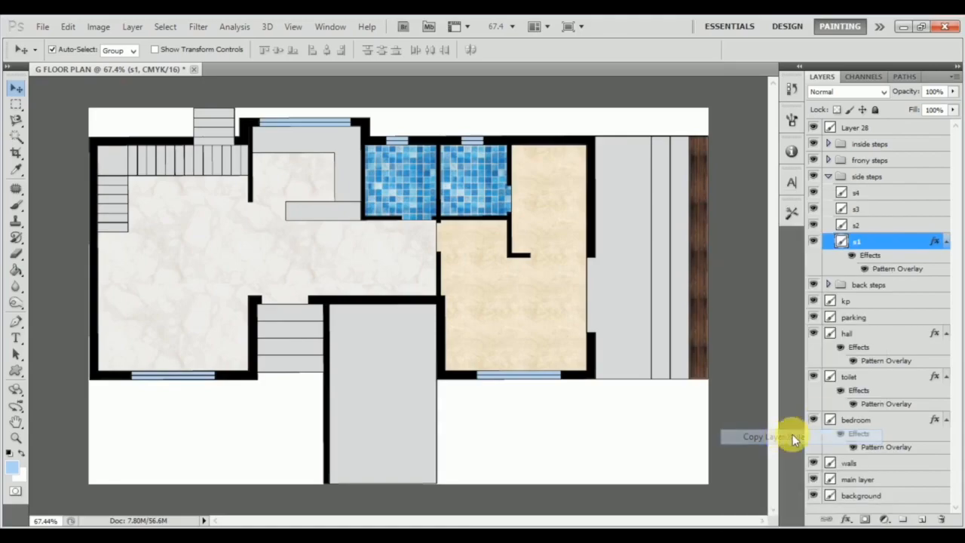
left_click(899, 222)
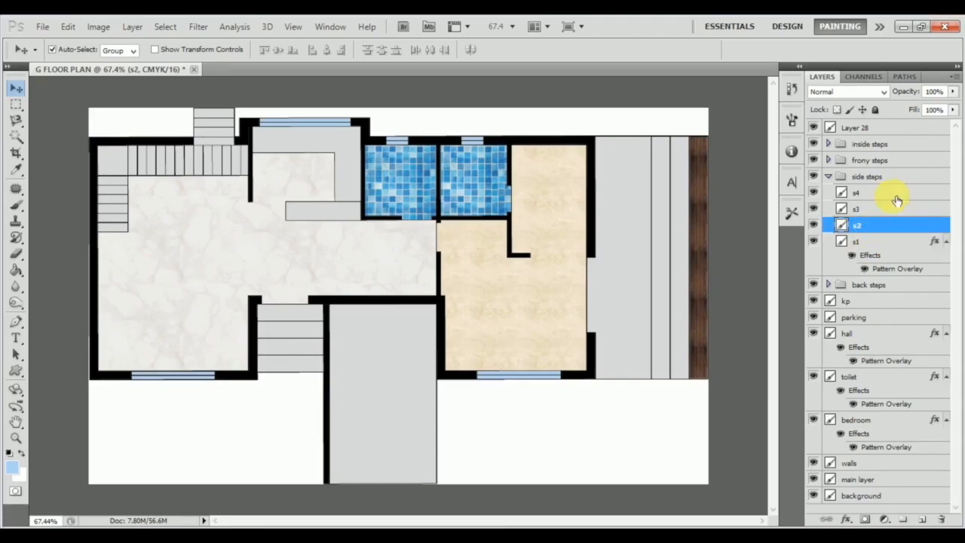
left_click(889, 197, "shift")
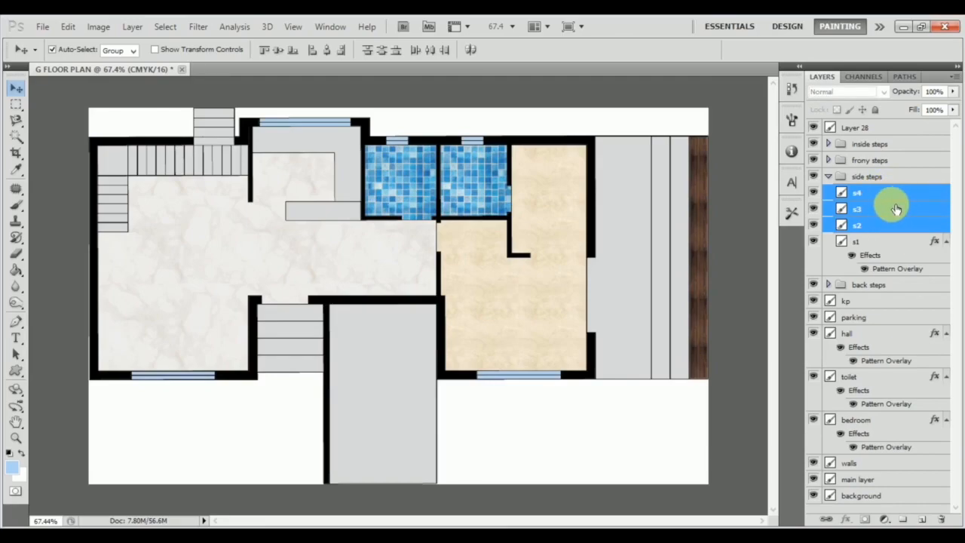
right_click(896, 209)
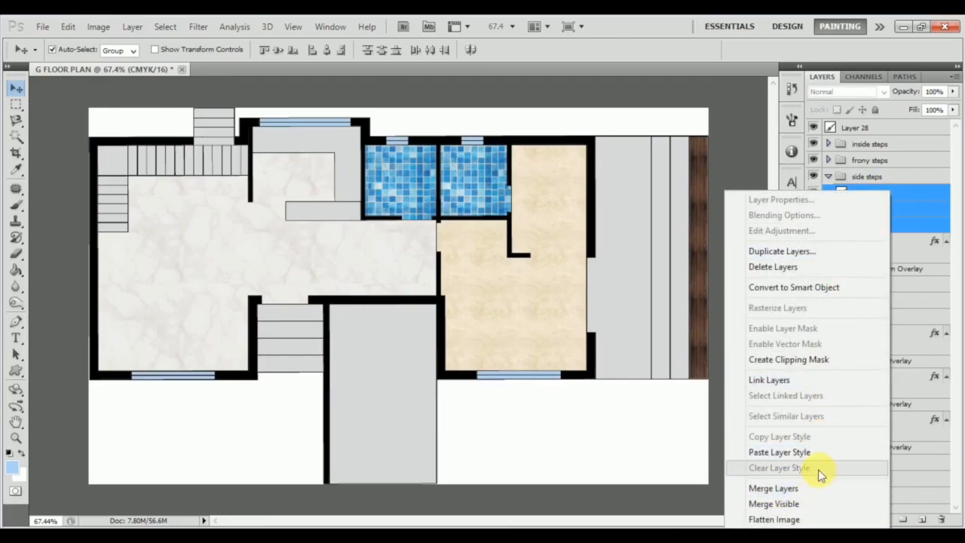
left_click(779, 452)
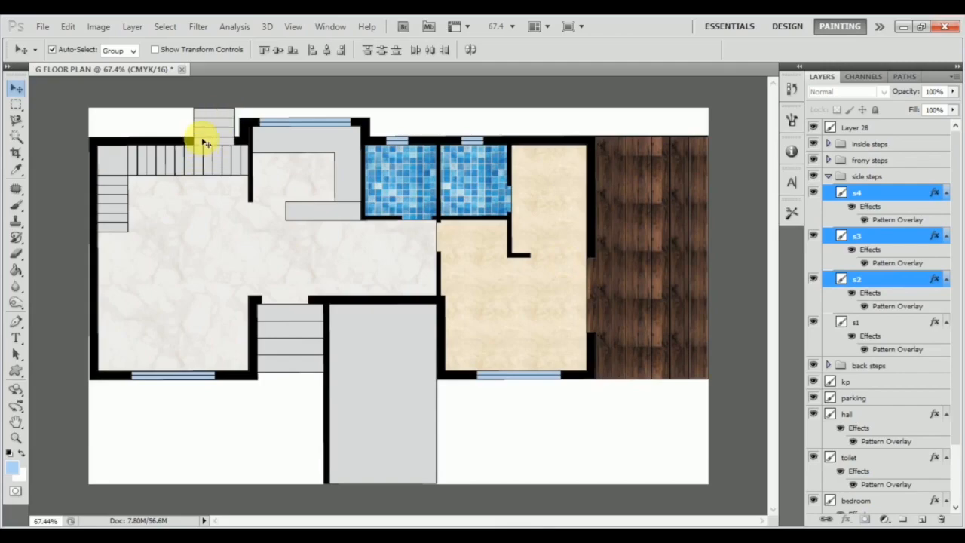
Copy the hall layer's marble style onto Layers 5 to 8 in the "frony steps" group.
left_click(318, 350)
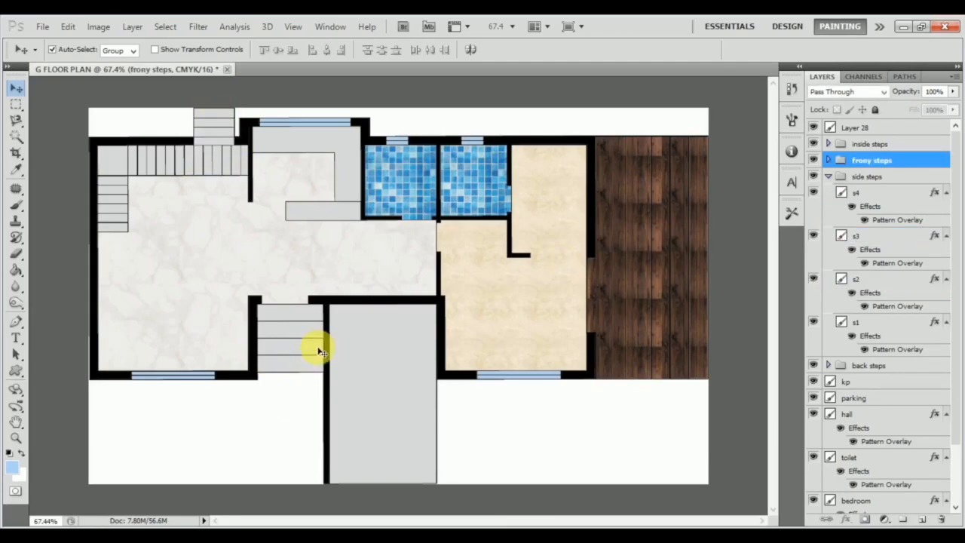
left_click(305, 273)
right_click(888, 411)
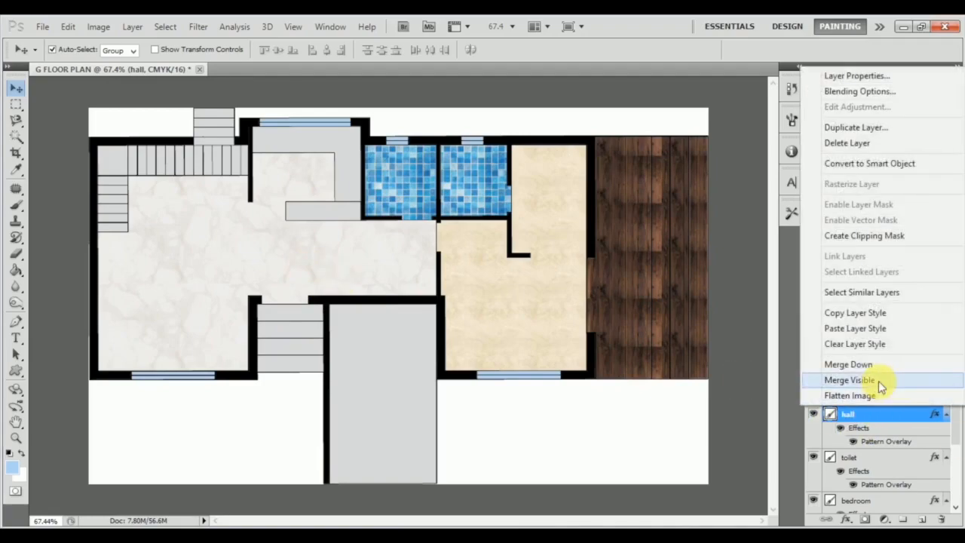
left_click(892, 321)
left_click(312, 305)
left_click(301, 317)
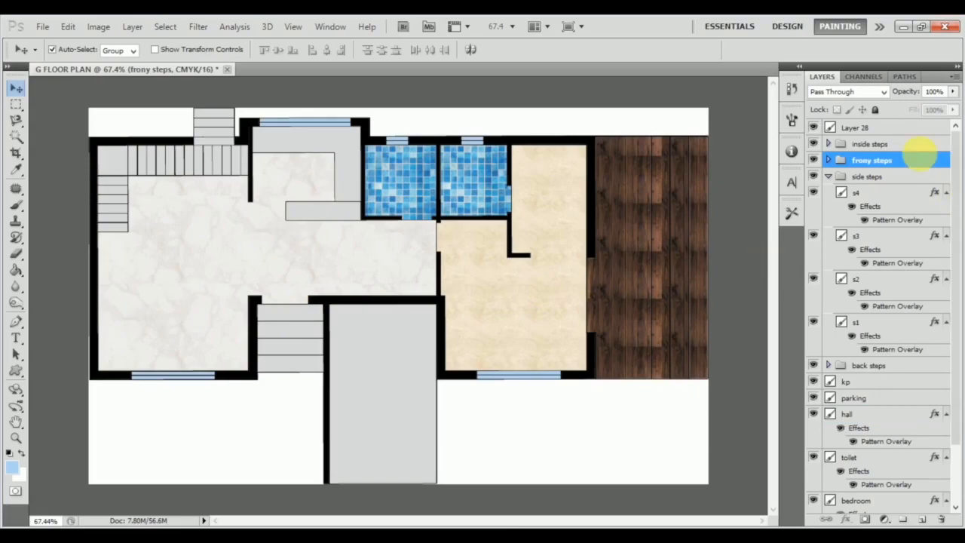
left_click(828, 160)
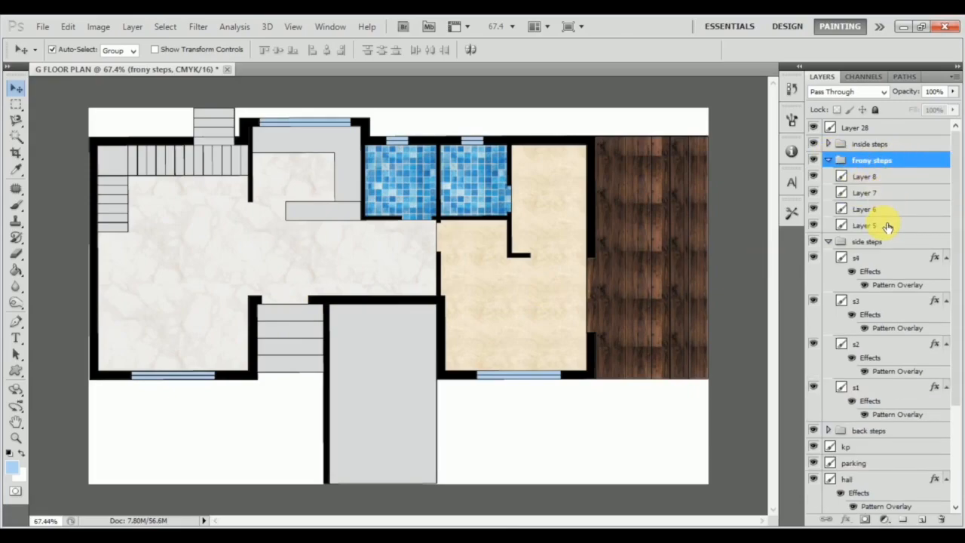
left_click(888, 226)
left_click(914, 184, "shift")
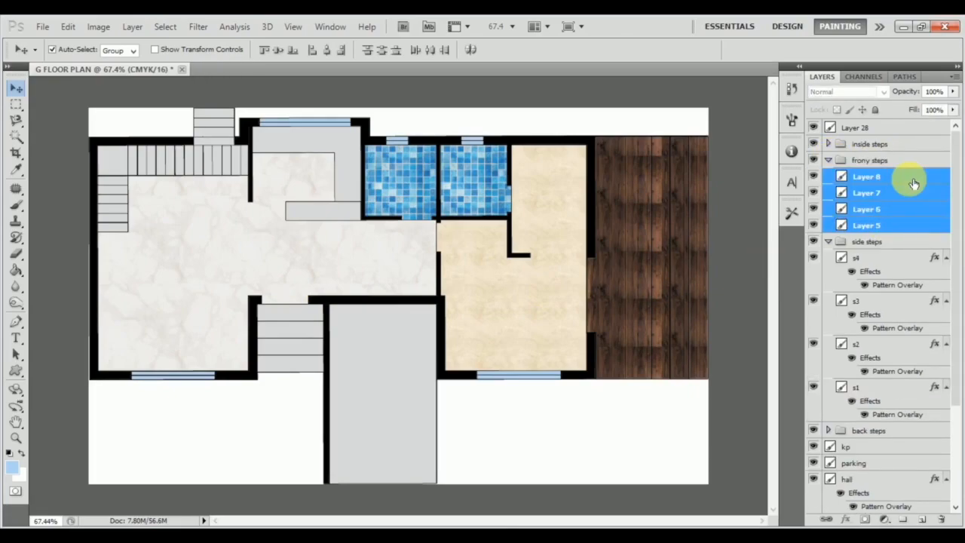
right_click(913, 180)
left_click(854, 442)
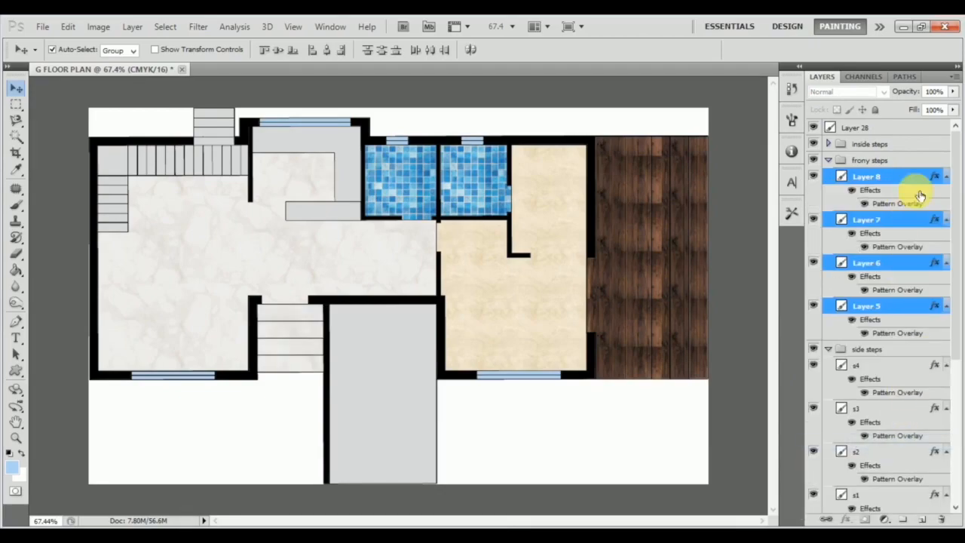
Correct the "frony steps" group name to "front steps" and collapse the group.
double_click(869, 160)
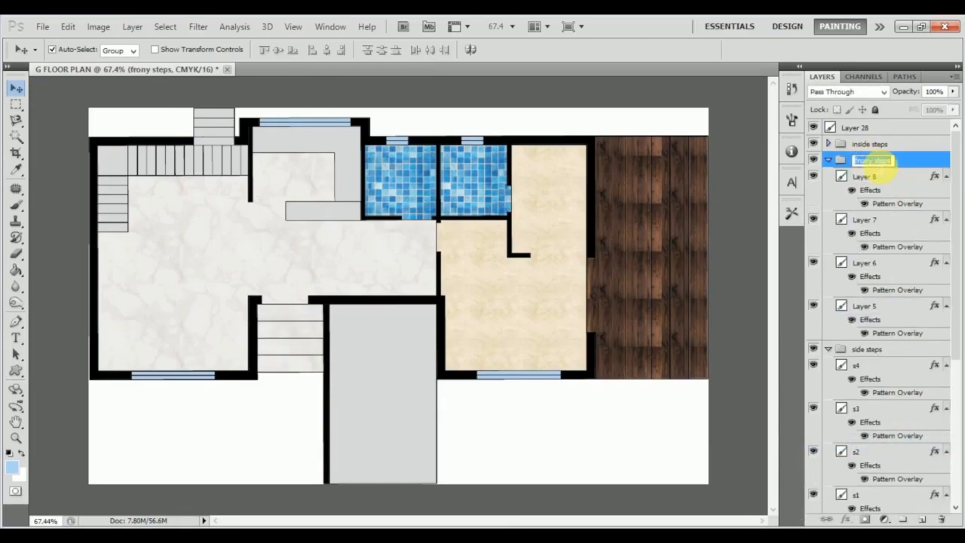
key("BackSpace")
type("t")
left_click(846, 173)
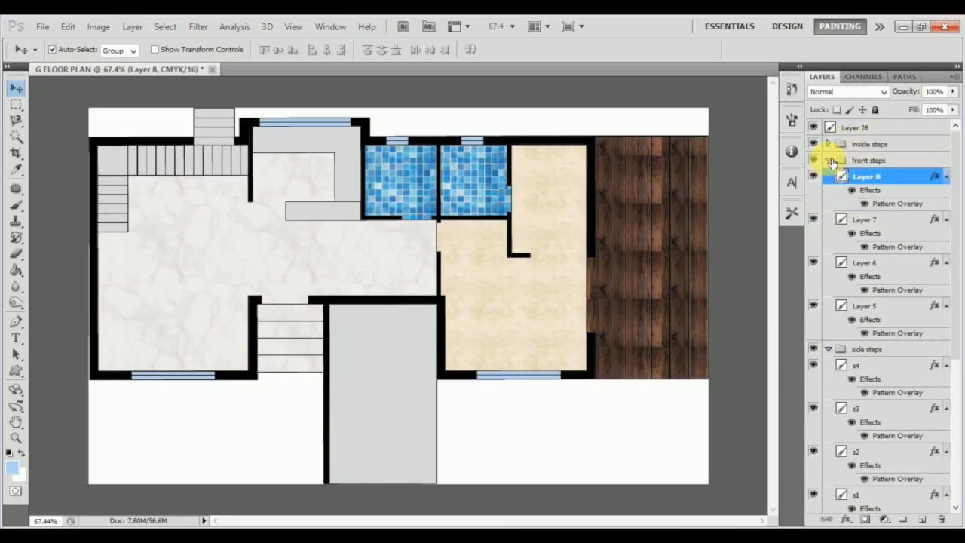
left_click(830, 161)
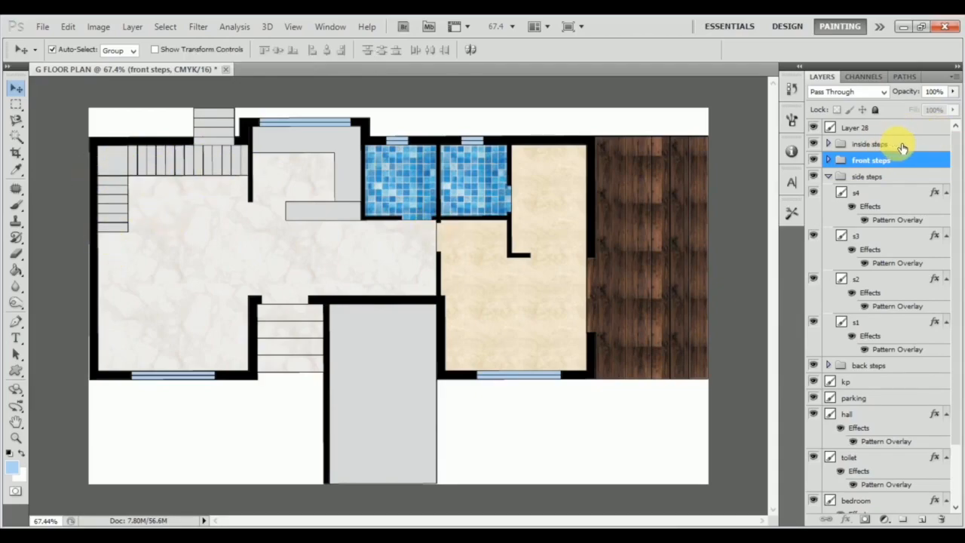
Apply a Pattern Overlay with the light brown wood pattern at 57% scale to Layer 27 in the inside steps group.
left_click(872, 147)
left_click(827, 143)
left_click(876, 165)
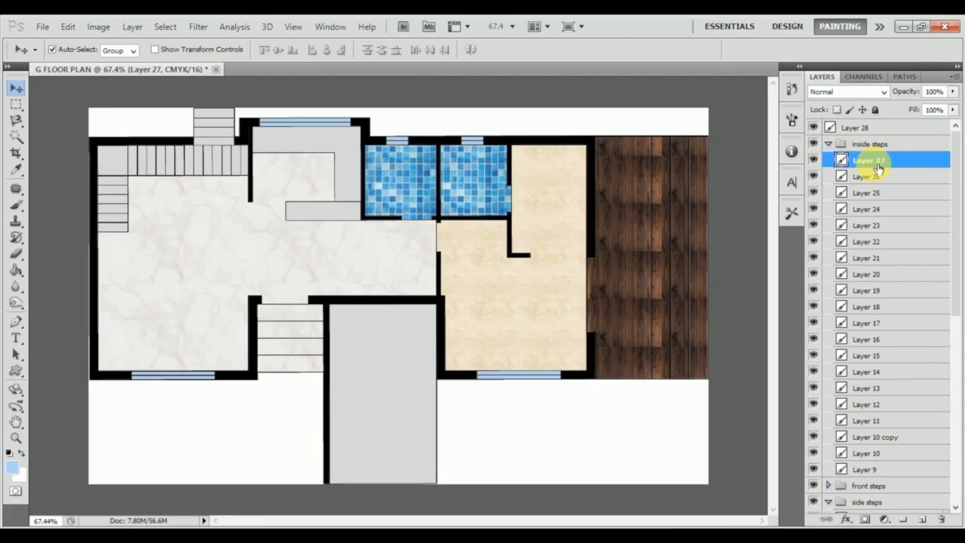
double_click(875, 167)
left_click_drag(221, 144, 537, 143)
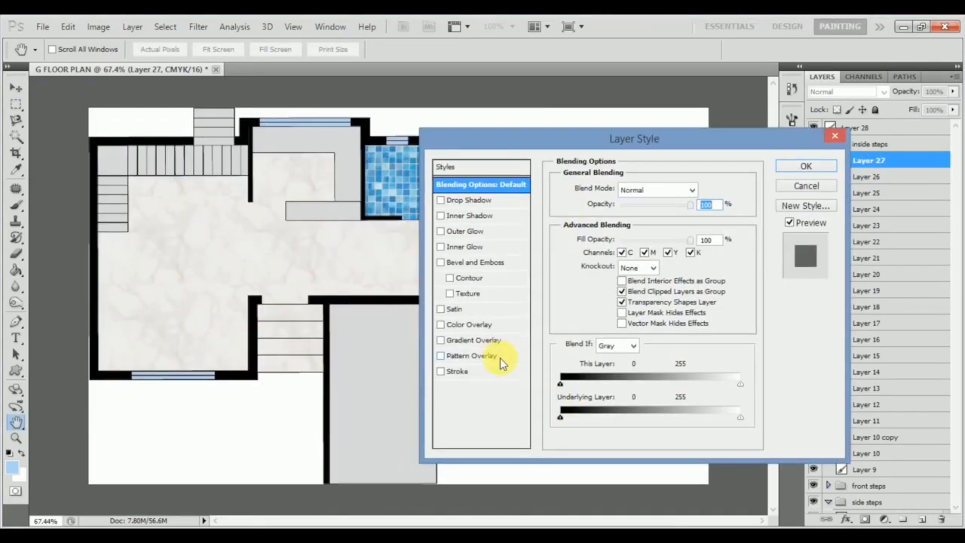
left_click(471, 355)
left_click(653, 236)
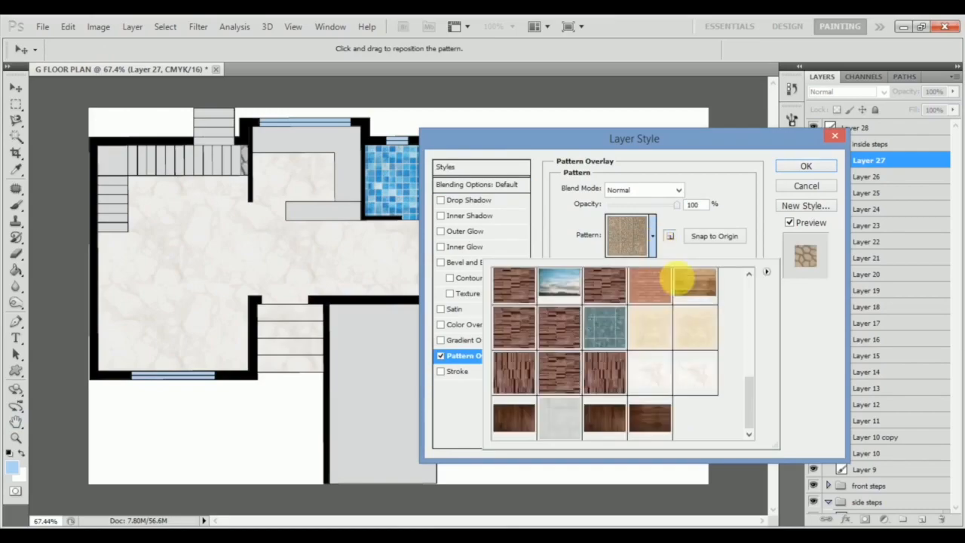
left_click_drag(752, 407, 754, 387)
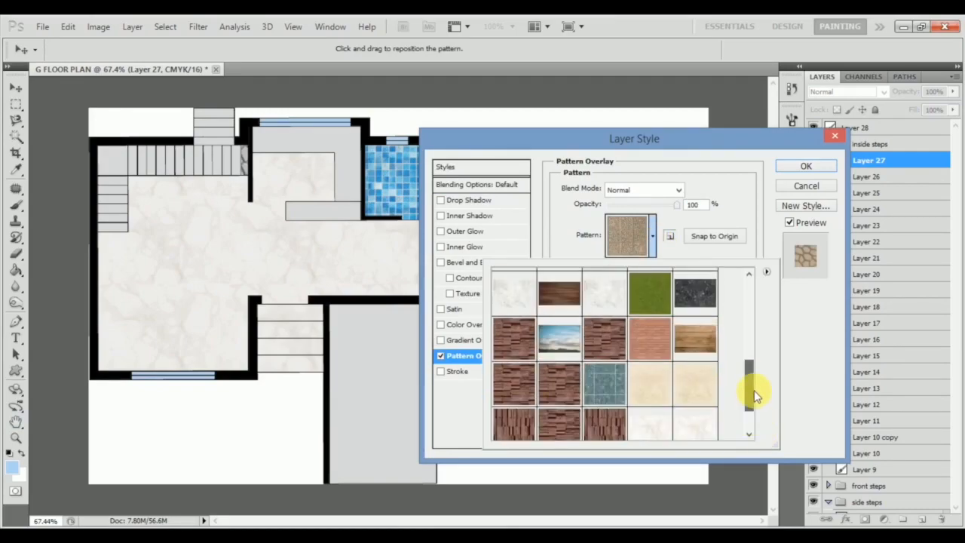
left_click(705, 350)
left_click(805, 296)
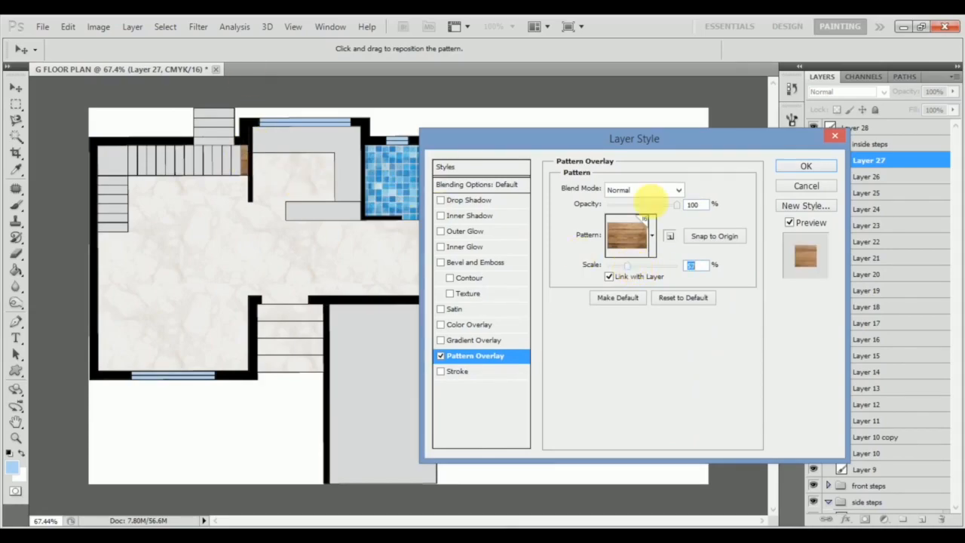
left_click(820, 165)
Copy Layer 27's style onto the remaining inside steps layers, from Layer 26 down to Layer 9.
right_click(901, 160)
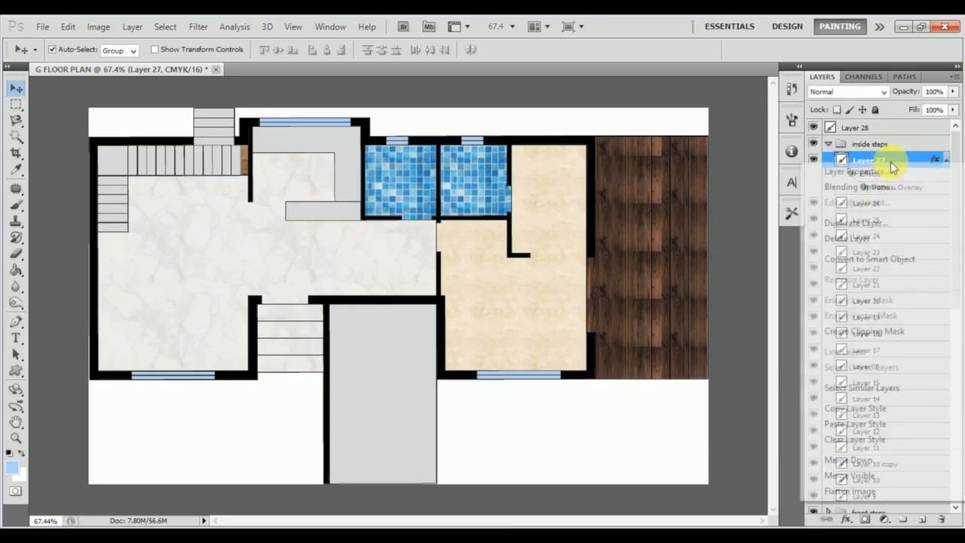
left_click(884, 408)
left_click(879, 204)
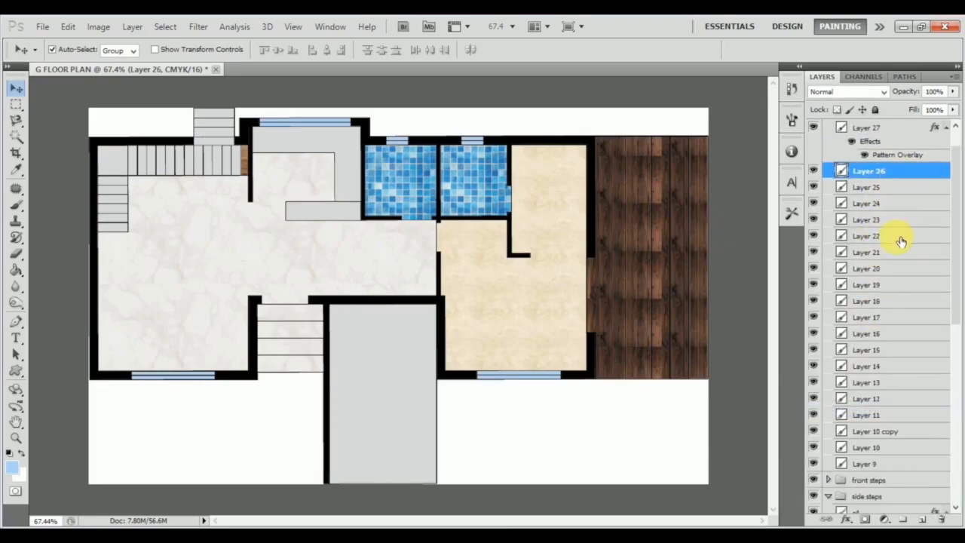
scroll(946, 436, "down", 3)
left_click(917, 404, "shift")
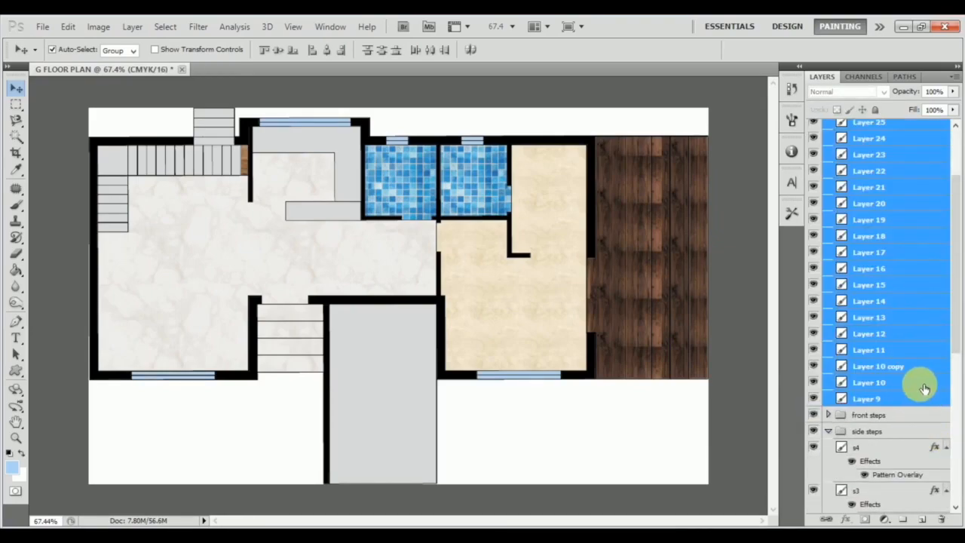
right_click(896, 400)
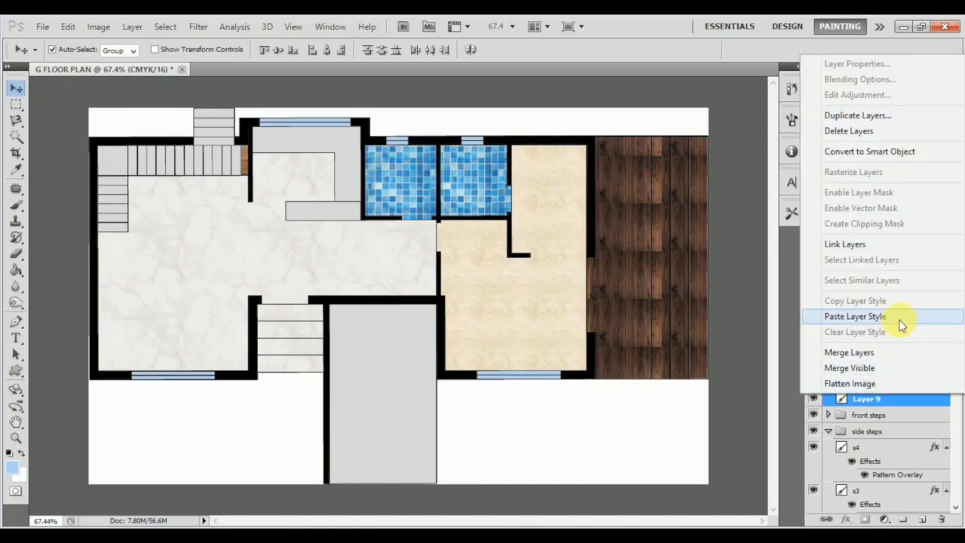
left_click(895, 318)
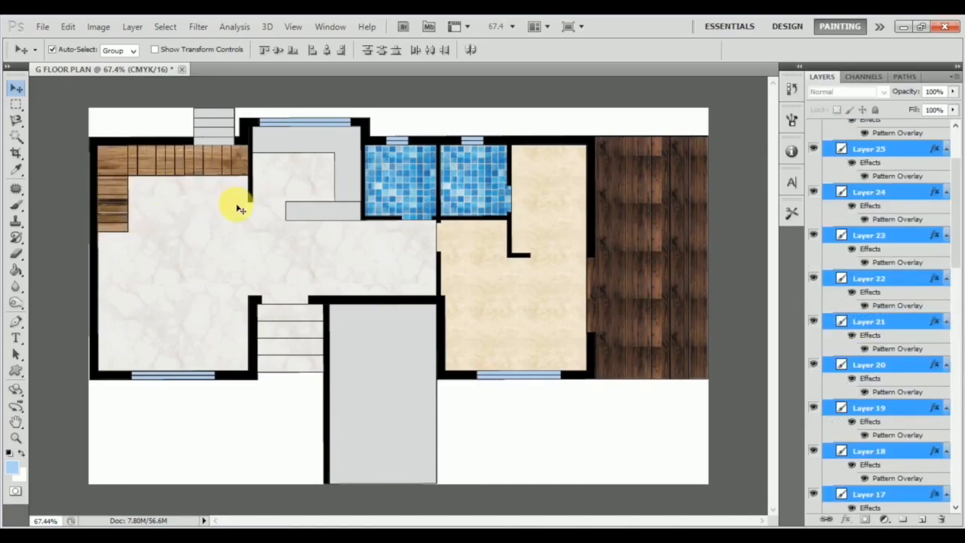
Expand the front steps group and copy the hall layer's marble layer style.
left_click(215, 144)
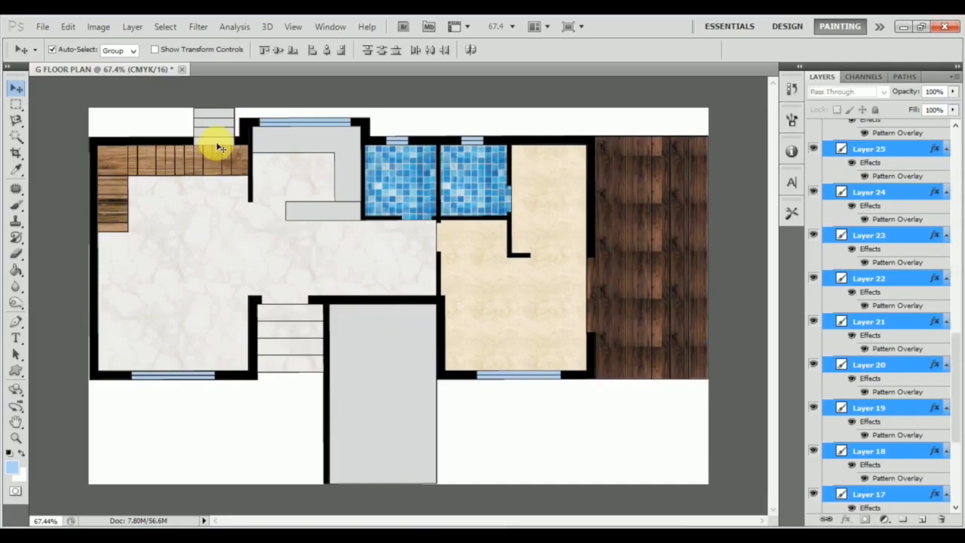
left_click(352, 324)
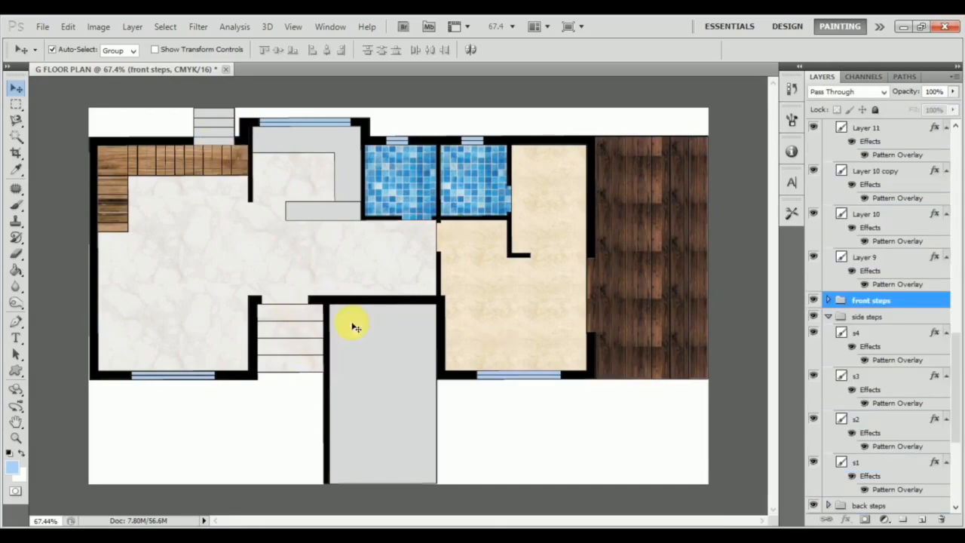
left_click(828, 300)
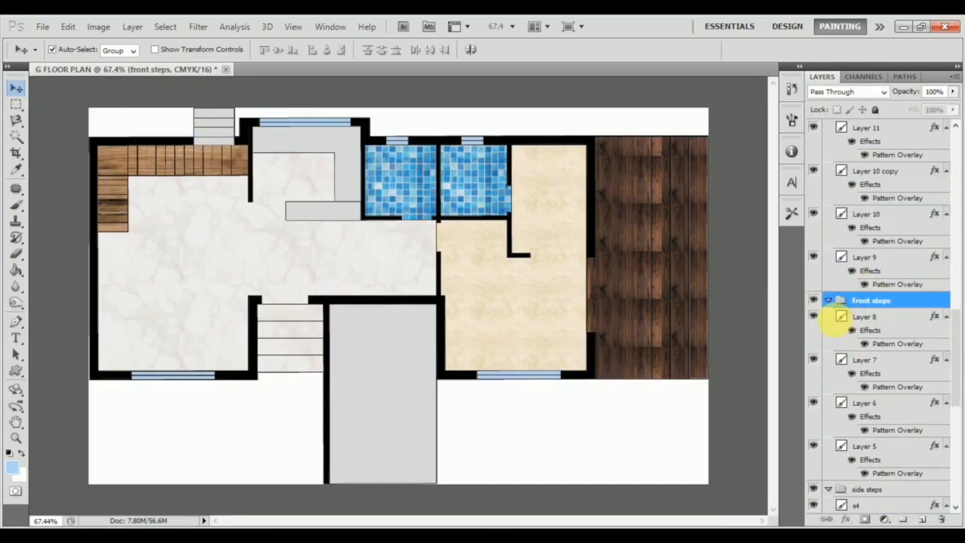
left_click(343, 264)
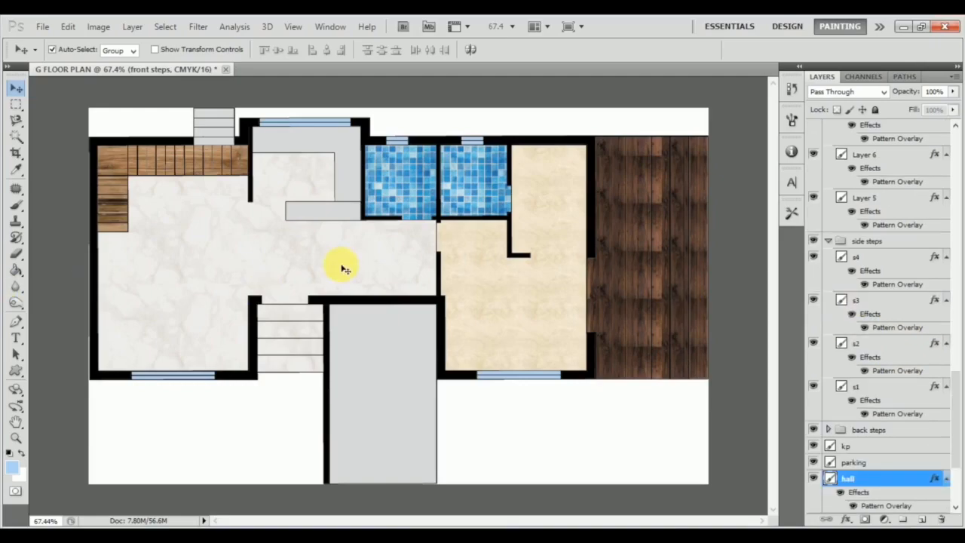
right_click(872, 478)
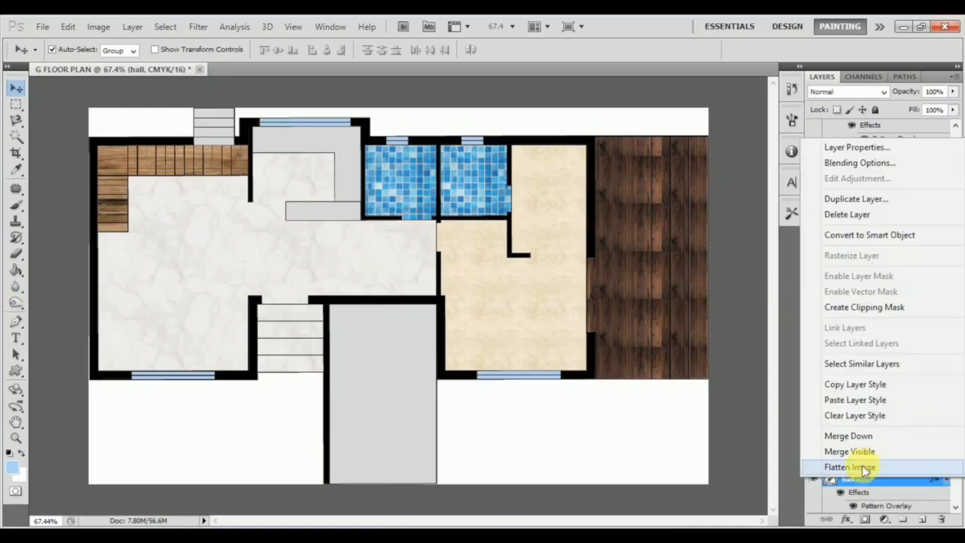
left_click(861, 383)
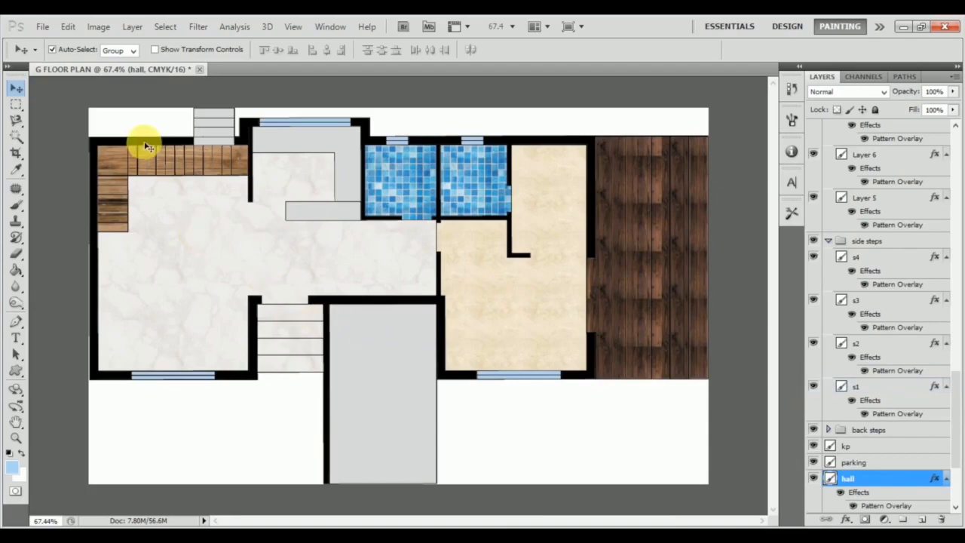
Paste the copied marble style onto Layers 1 to 4 in the back steps group.
left_click(221, 142)
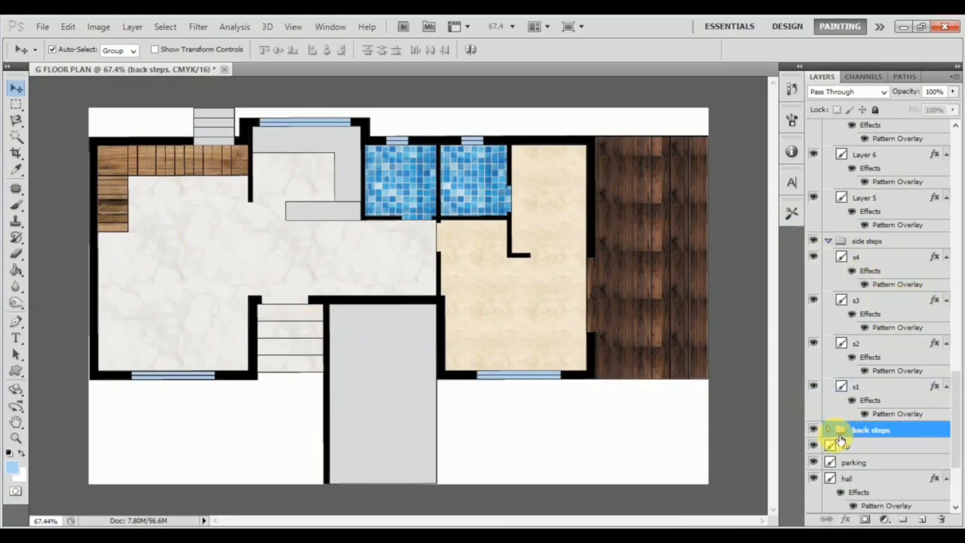
scroll(837, 426, "down", 2)
left_click(829, 381)
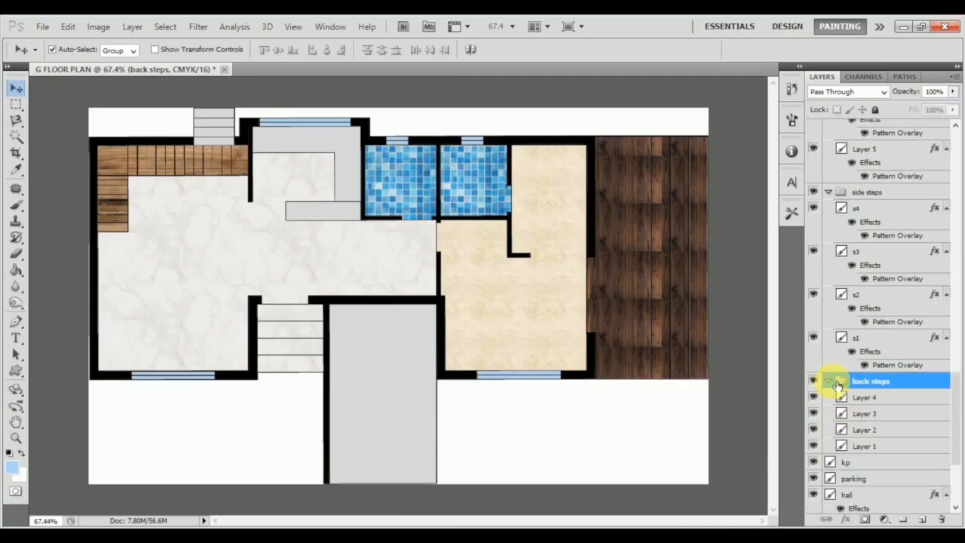
left_click(870, 400, "shift")
left_click(881, 436, "shift")
left_click(892, 446)
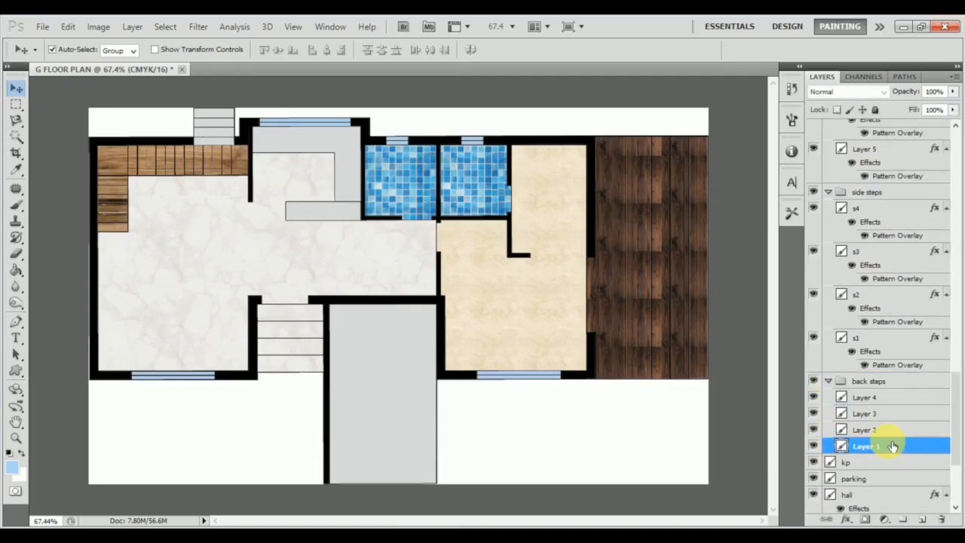
left_click(901, 401, "shift")
right_click(897, 399)
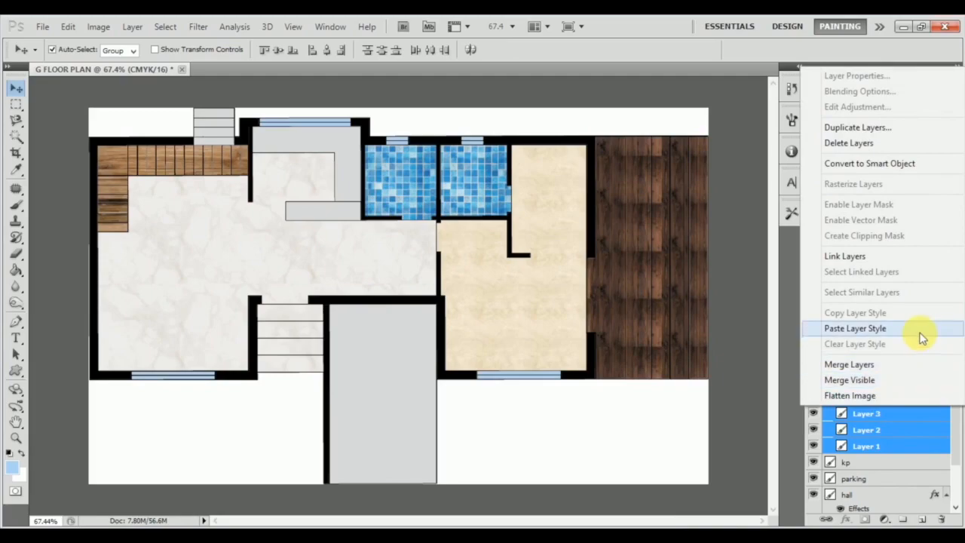
left_click(919, 334)
left_click(902, 381)
right_click(908, 383)
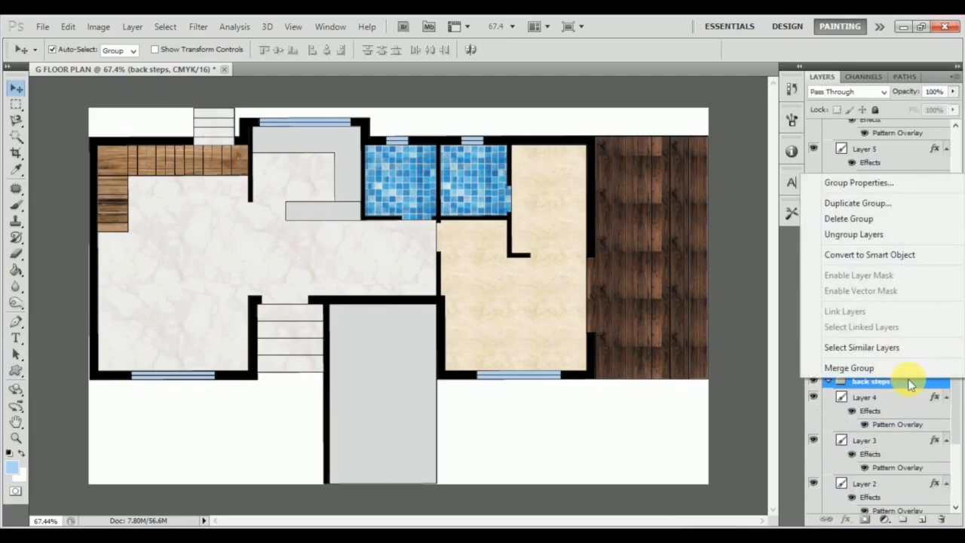
left_click(898, 396)
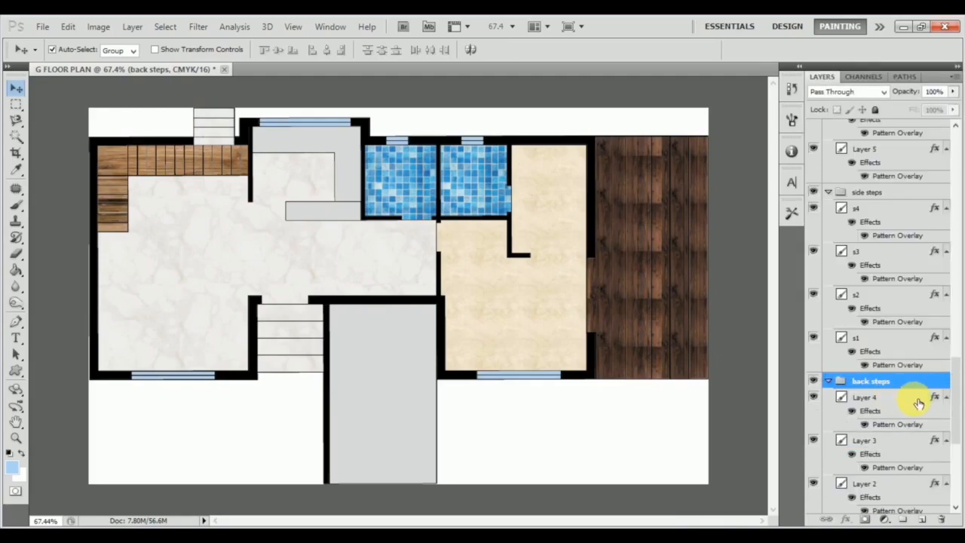
left_click(909, 397)
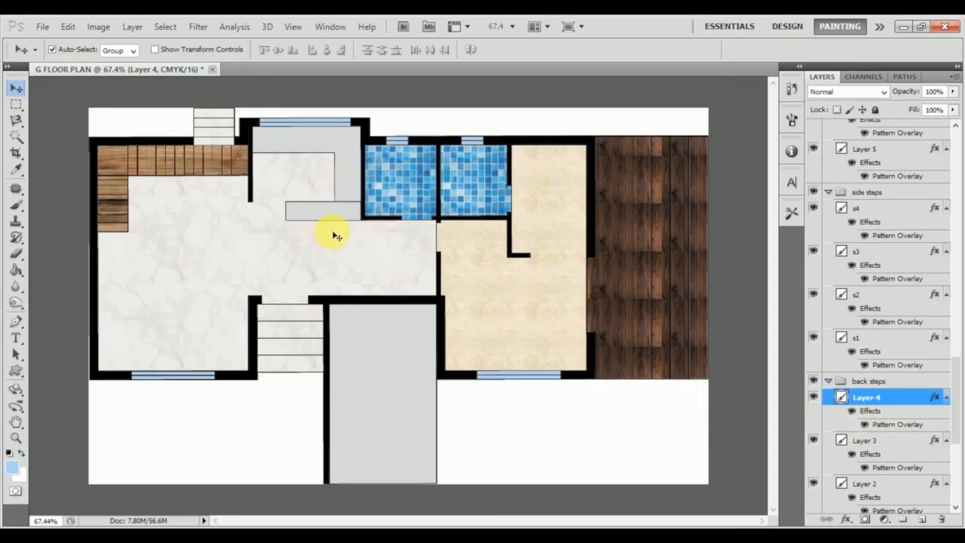
Apply a Pattern Overlay with the dark asphalt pattern at 33% opacity to the parking layer.
left_click(400, 400)
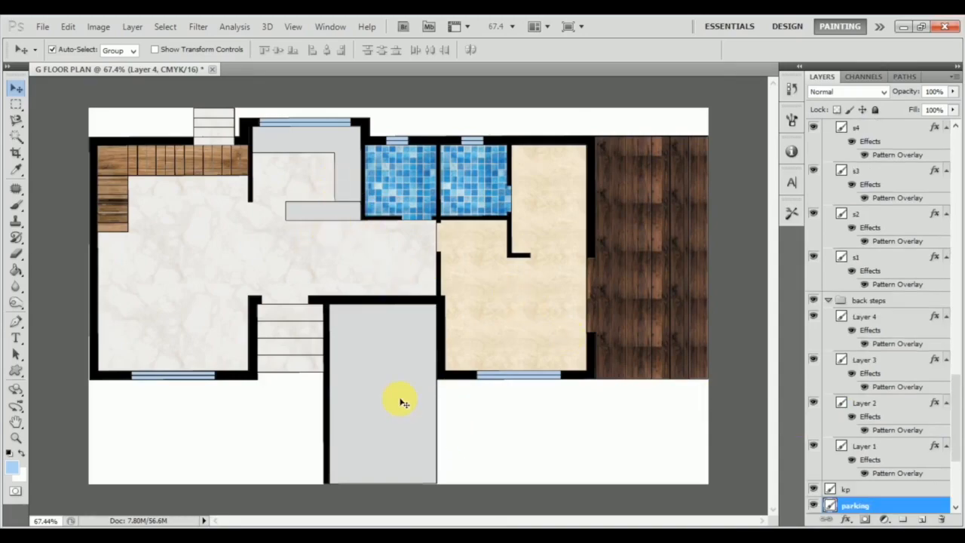
double_click(902, 508)
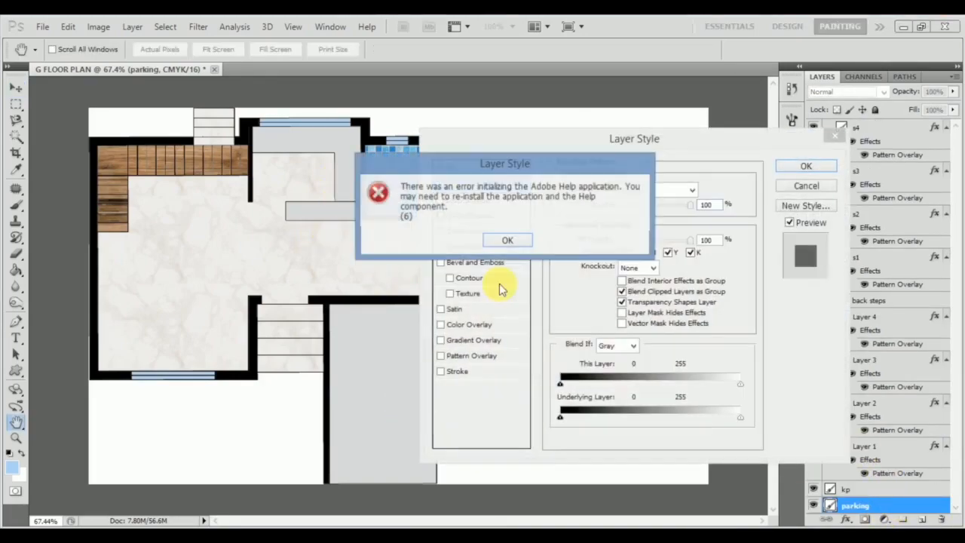
left_click(502, 240)
left_click(483, 355)
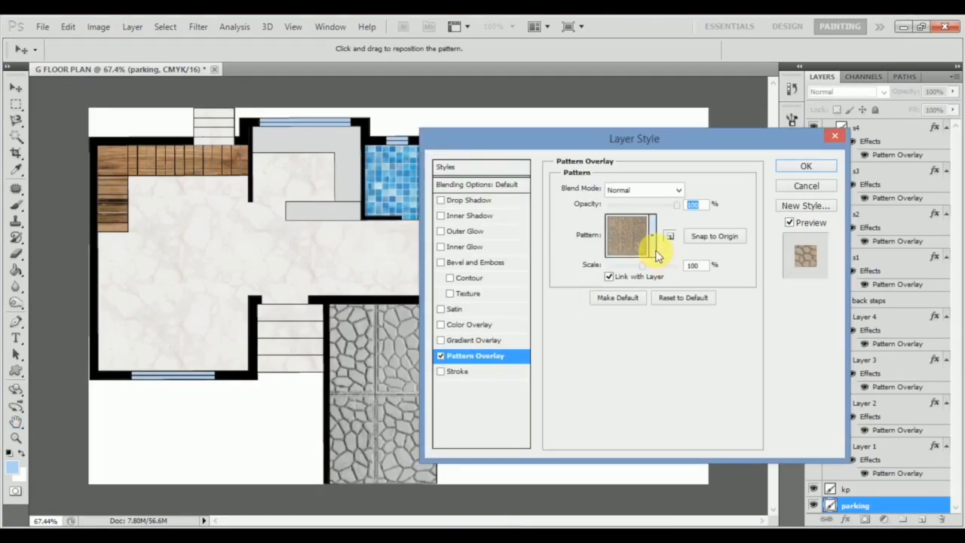
left_click(653, 236)
scroll(689, 320, "up", 1)
scroll(642, 318, "up", 2)
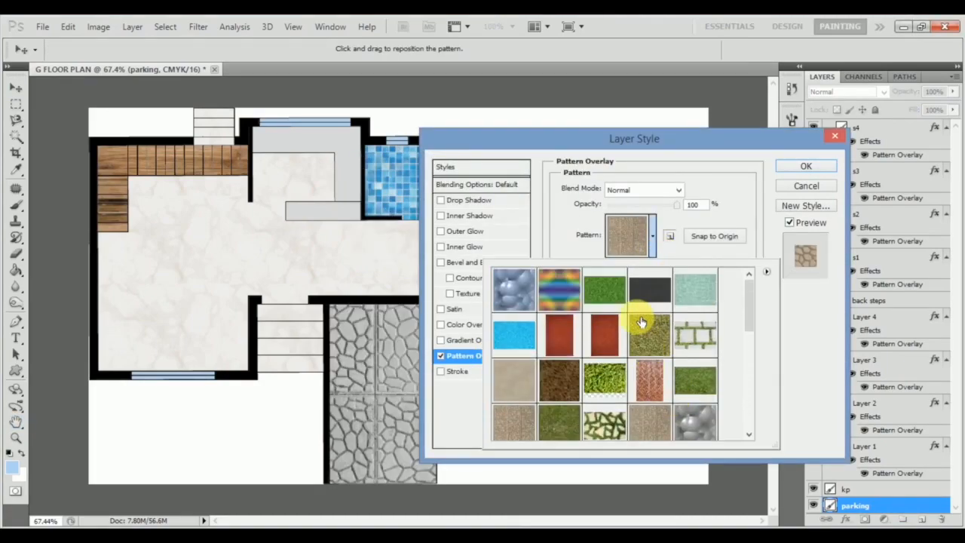
left_click(648, 285)
left_click(826, 407)
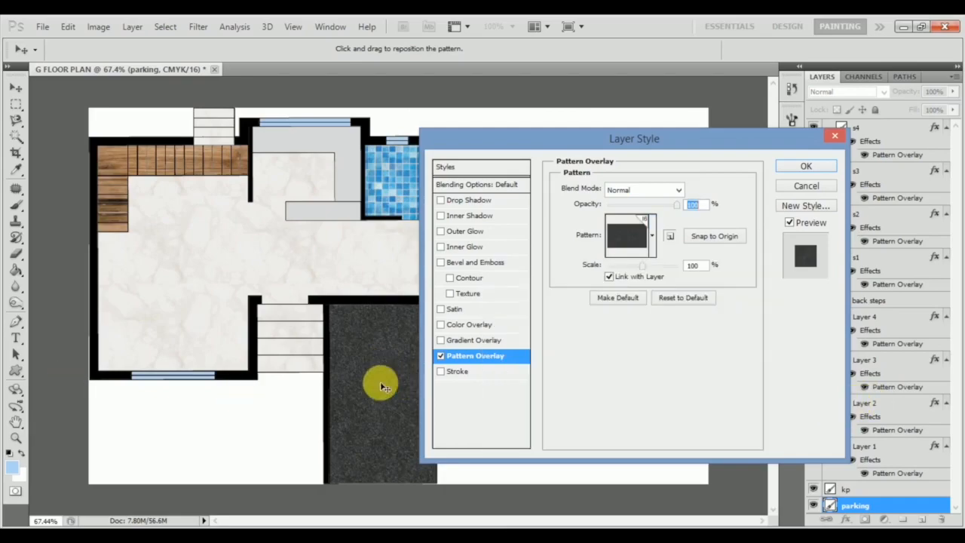
left_click_drag(673, 205, 631, 204)
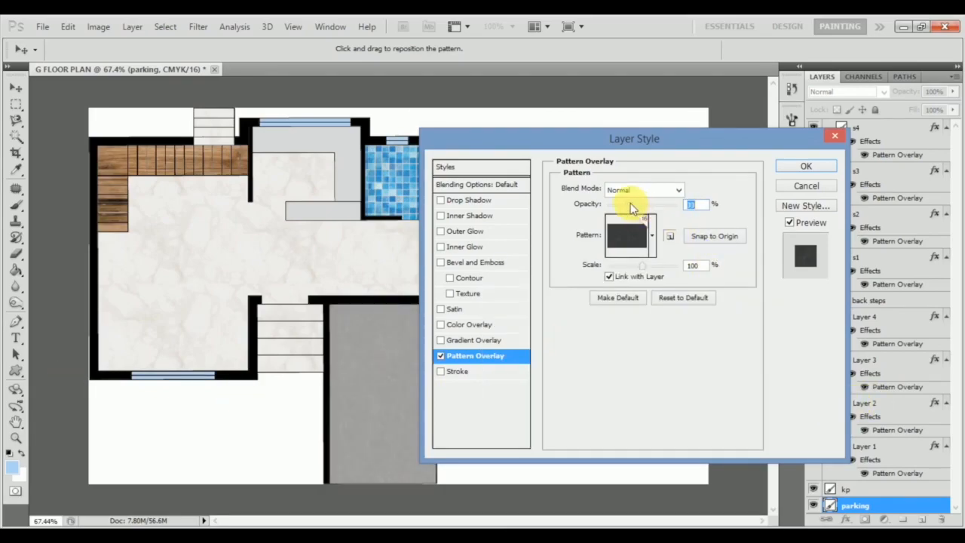
left_click(801, 165)
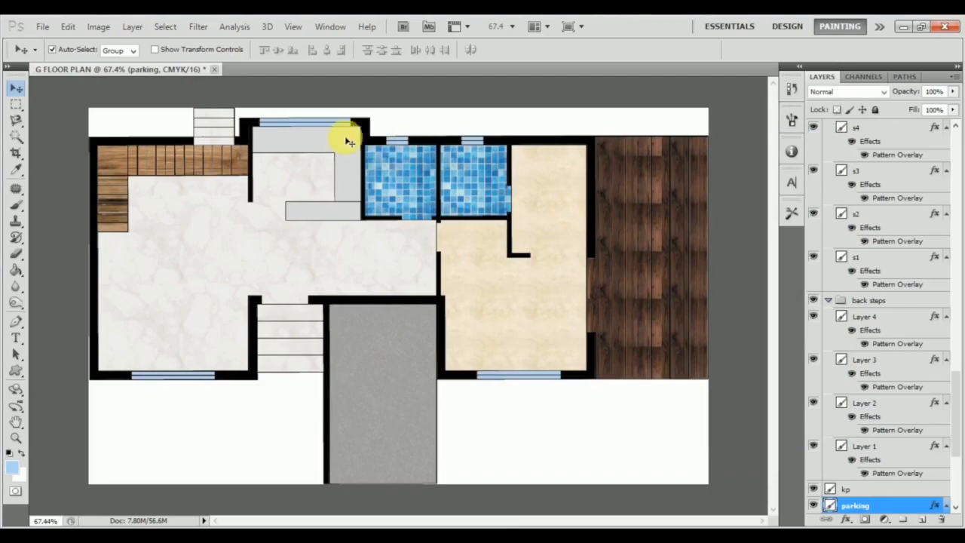
Apply a Pattern Overlay with the black granite pattern to the kp layer at 29% scale and reduced opacity.
left_click(334, 146)
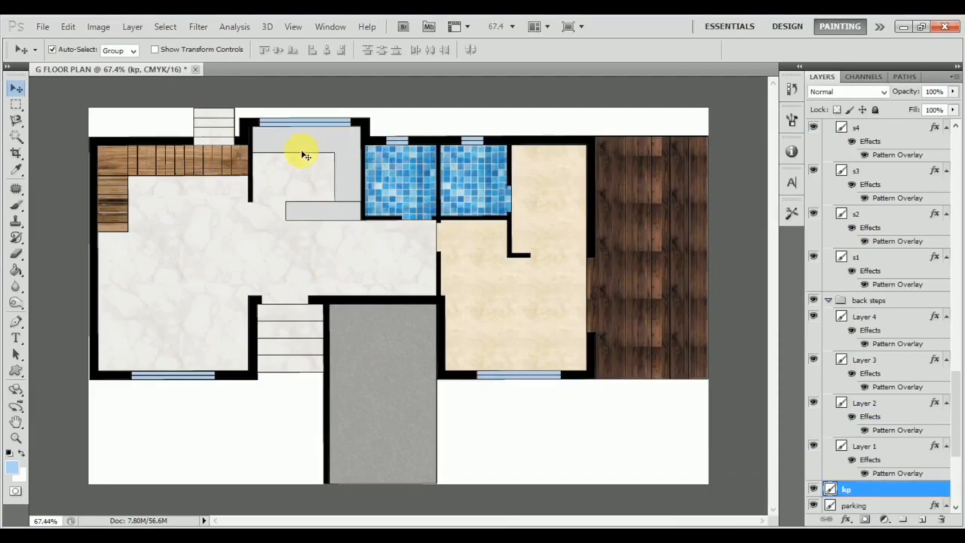
double_click(900, 489)
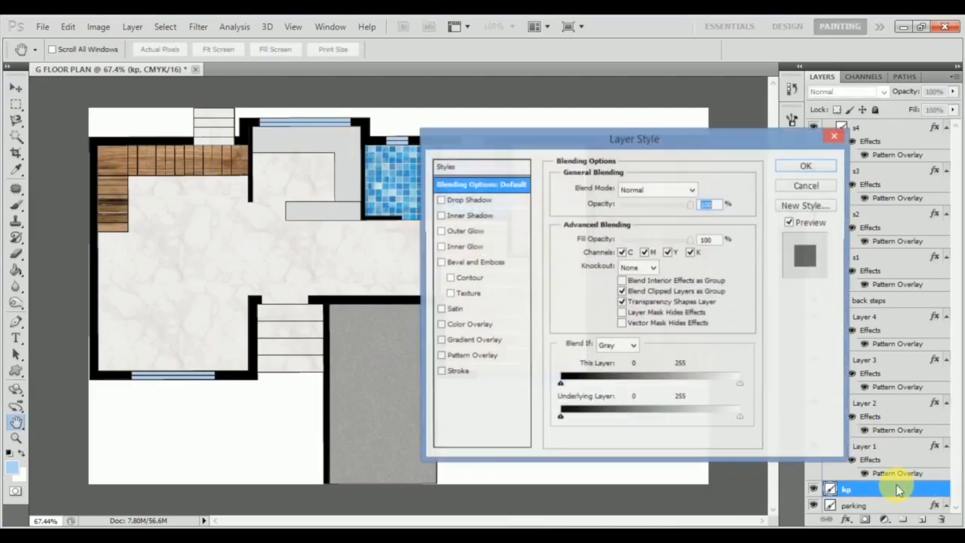
left_click(508, 360)
left_click(653, 240)
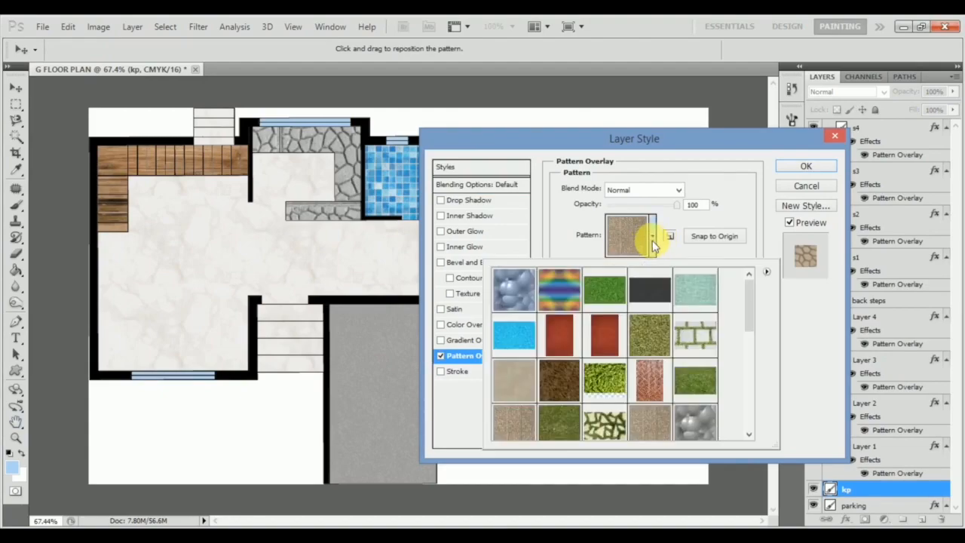
scroll(684, 367, "down", 5)
left_click(708, 389)
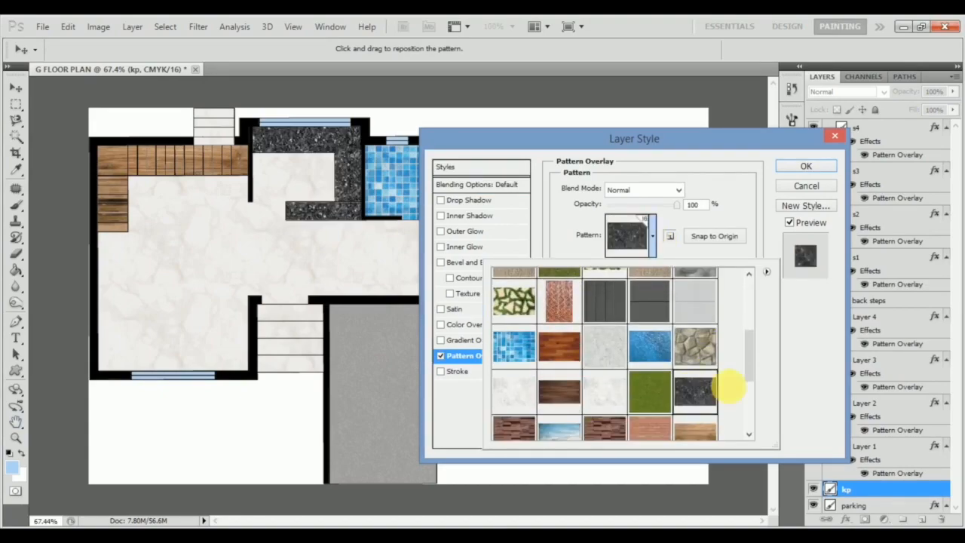
left_click(790, 366)
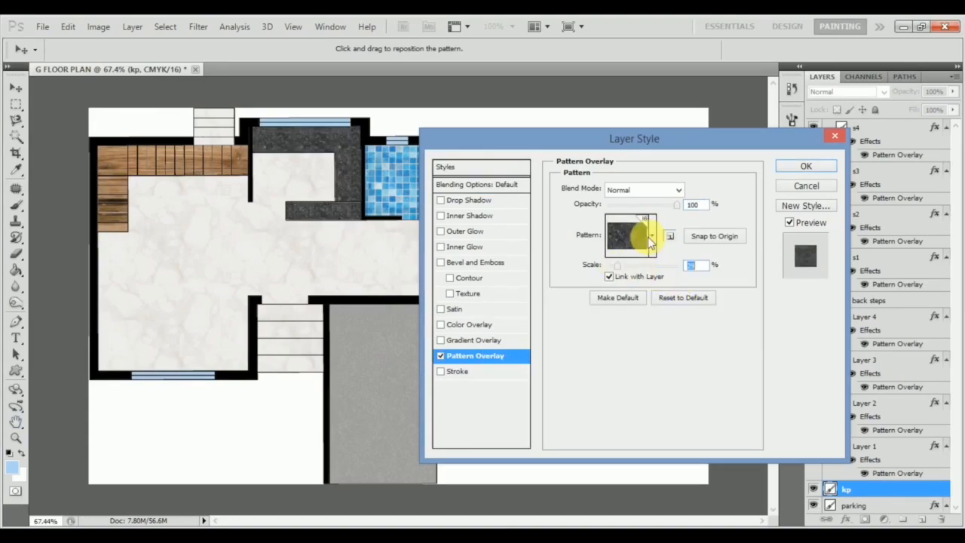
left_click(820, 167)
scroll(486, 289, "down", 2)
scroll(473, 310, "up", 3)
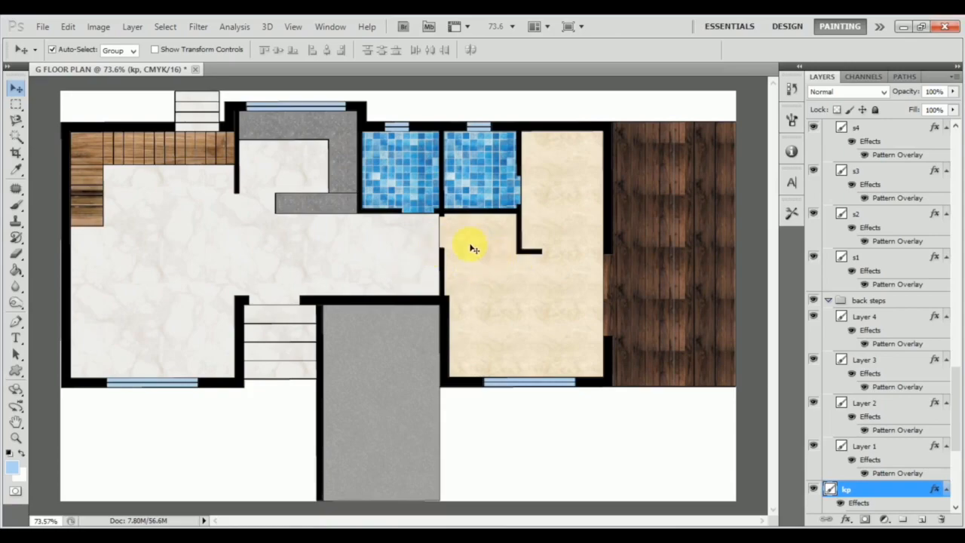
Replace the bedroom layer's beige floor style with a copy of the hall layer's marble style.
left_click(411, 261)
right_click(898, 481)
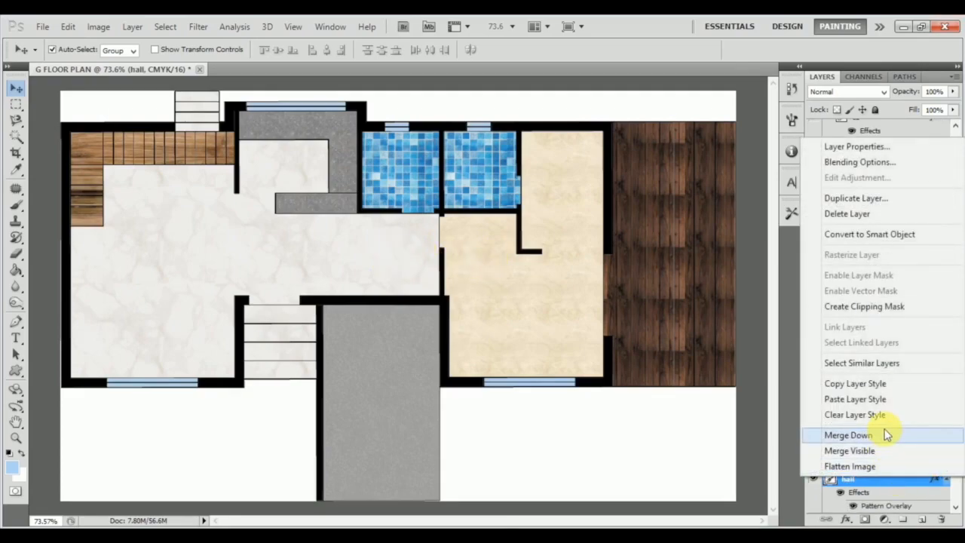
left_click(855, 384)
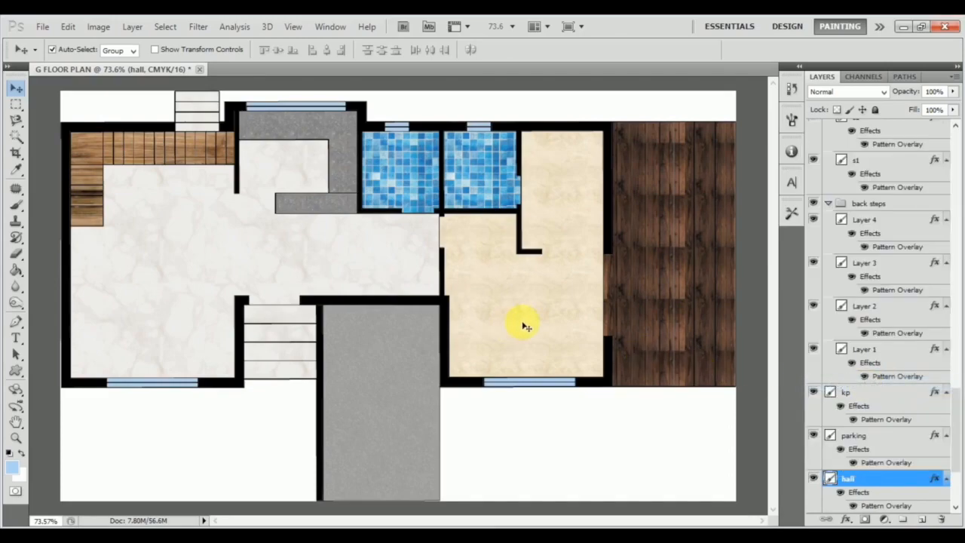
left_click(520, 320)
right_click(890, 481)
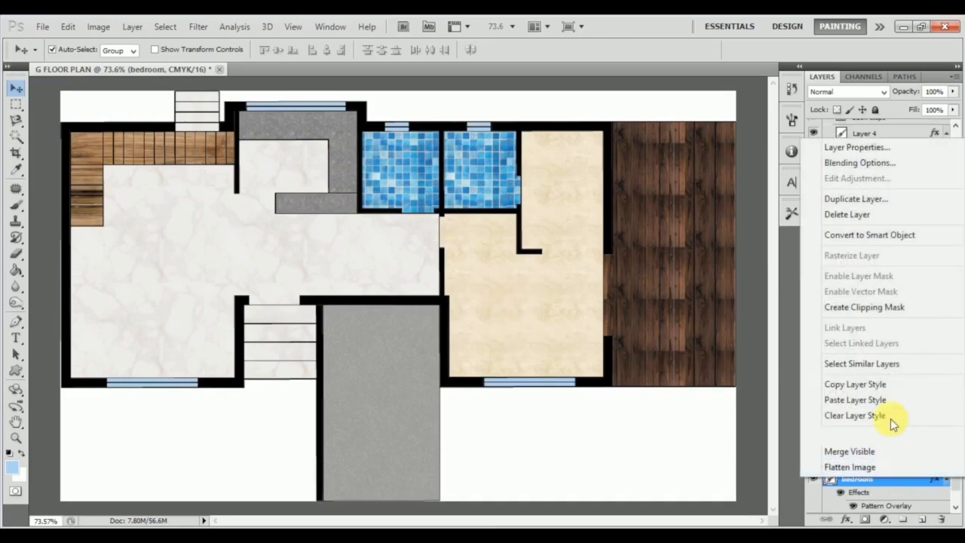
left_click(875, 399)
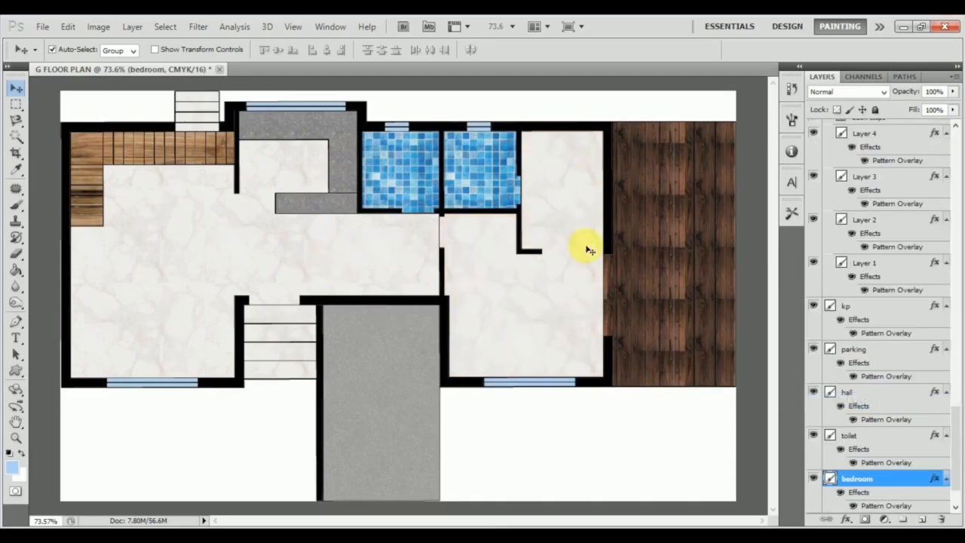
Change the Pattern Overlay of Layer 27 in the inside steps group to the beige marble pattern.
left_click(80, 216)
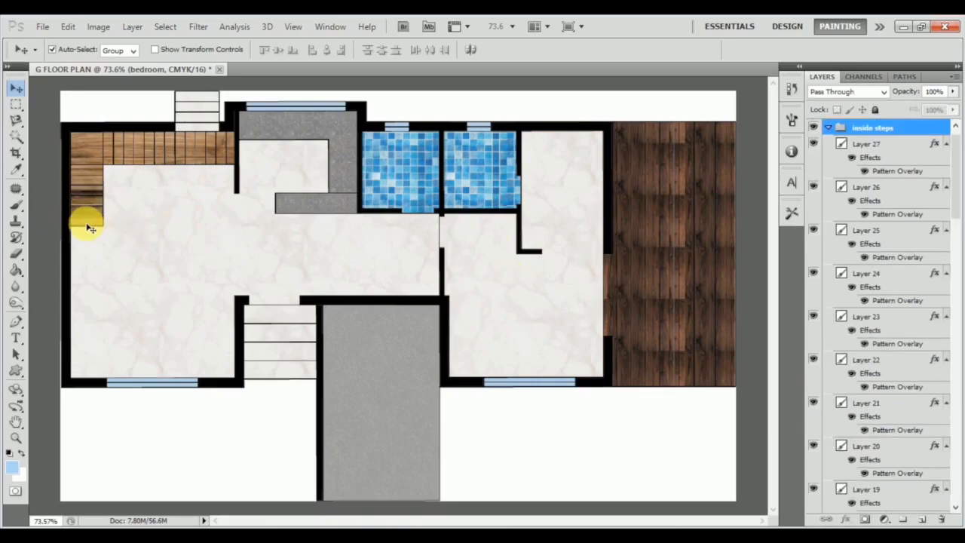
left_click(906, 146)
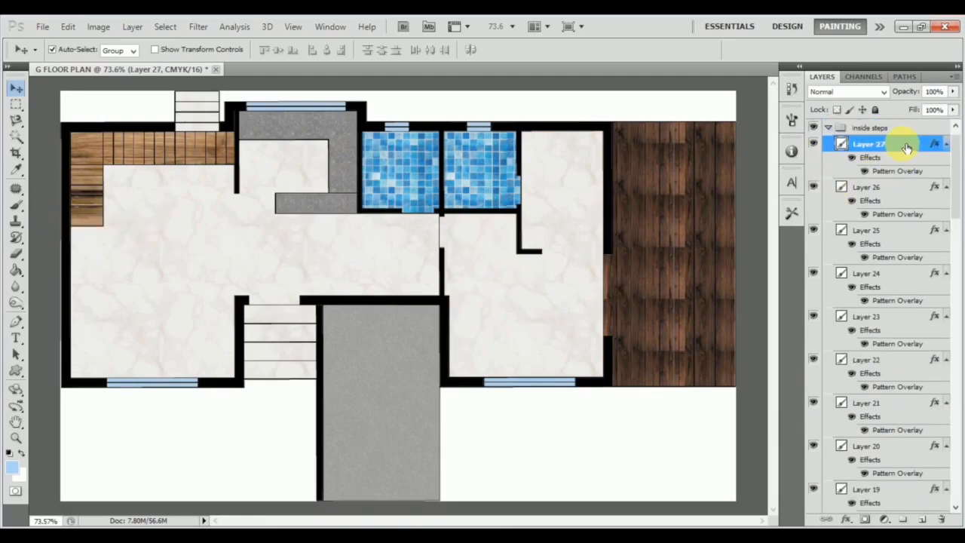
double_click(906, 146)
left_click(480, 357)
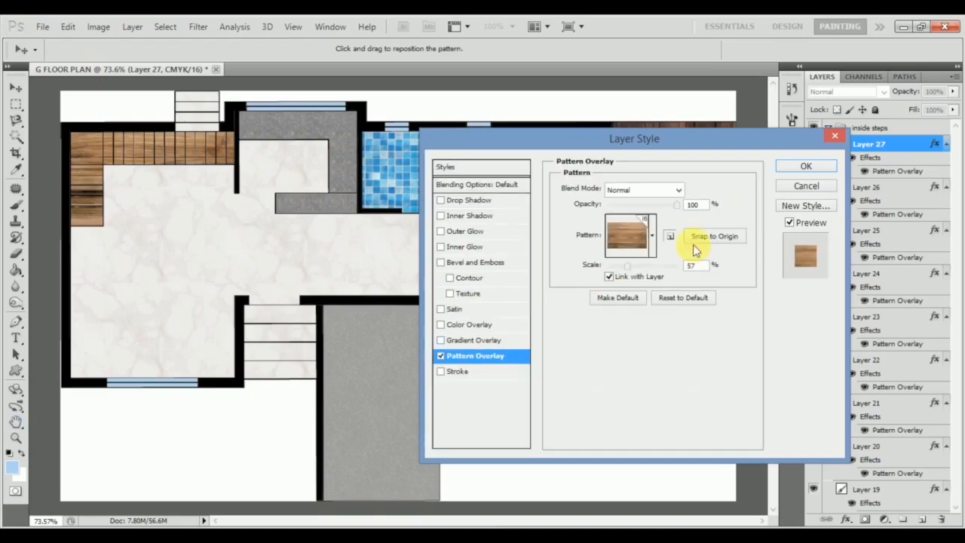
left_click(653, 236)
scroll(657, 362, "down", 5)
left_click(694, 402)
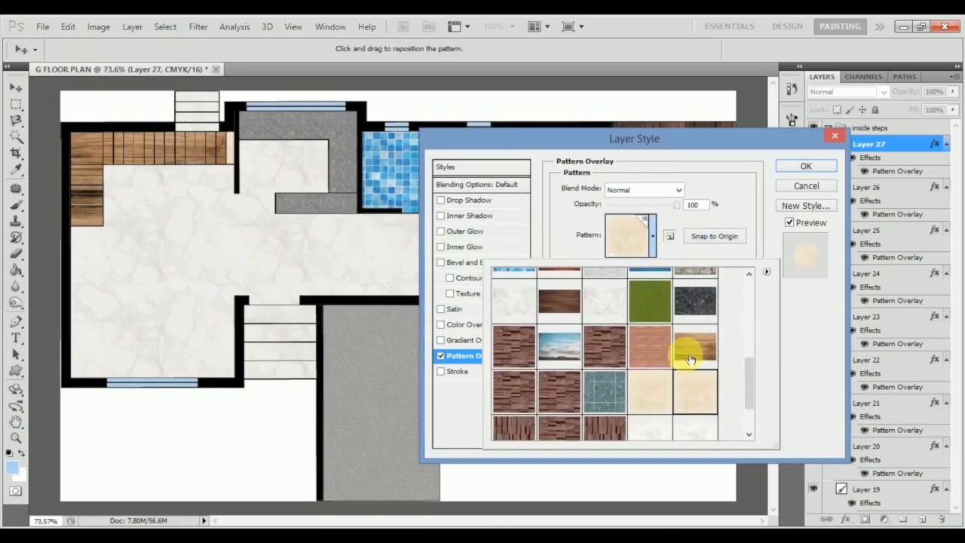
left_click(819, 171)
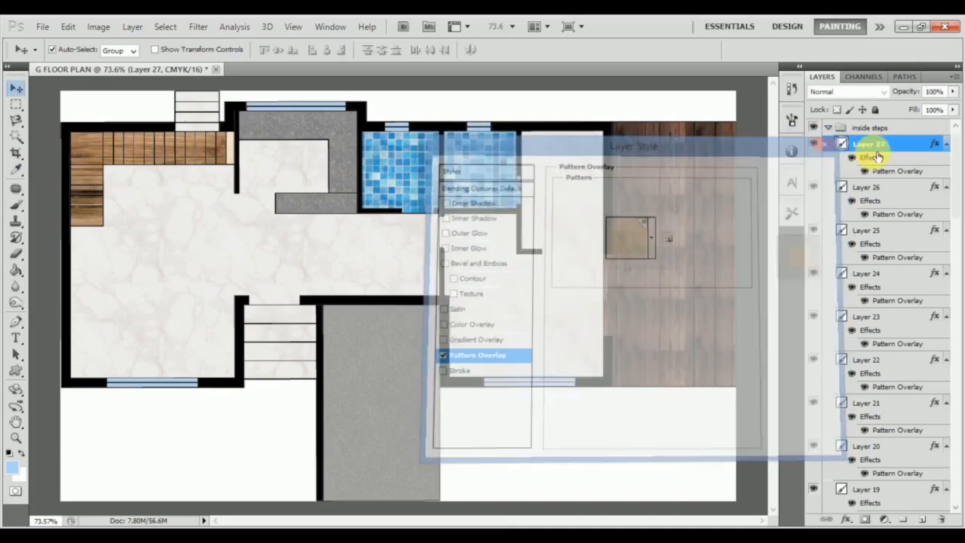
Copy Layer 27's beige marble style onto the other inside steps layers, from Layer 26 down to Layer 9.
right_click(867, 141)
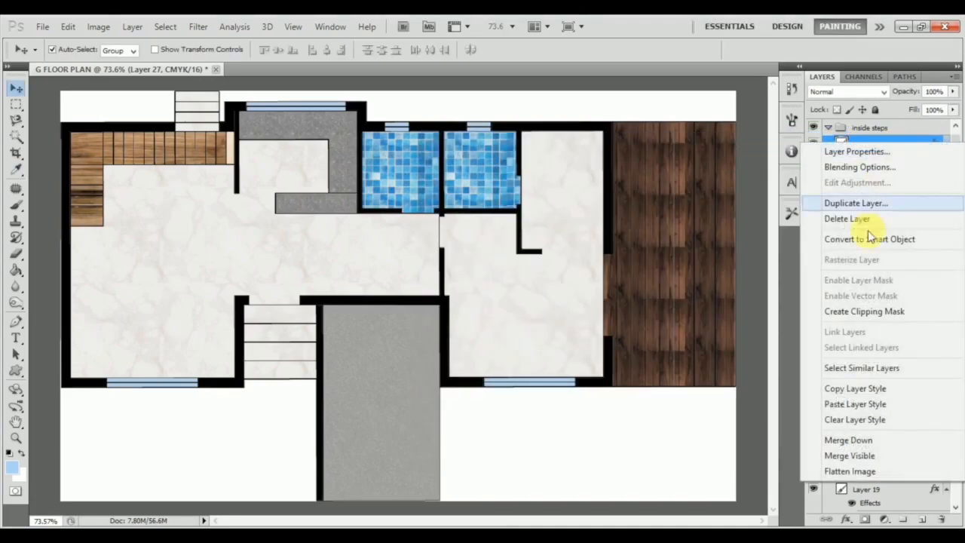
left_click(857, 388)
scroll(879, 301, "down", 5)
scroll(910, 341, "down", 7)
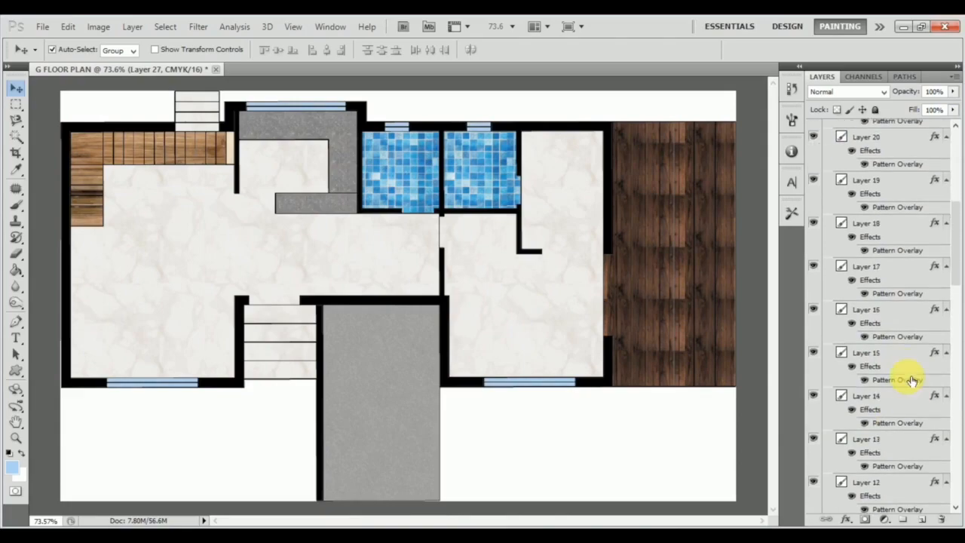
scroll(910, 384, "down", 1)
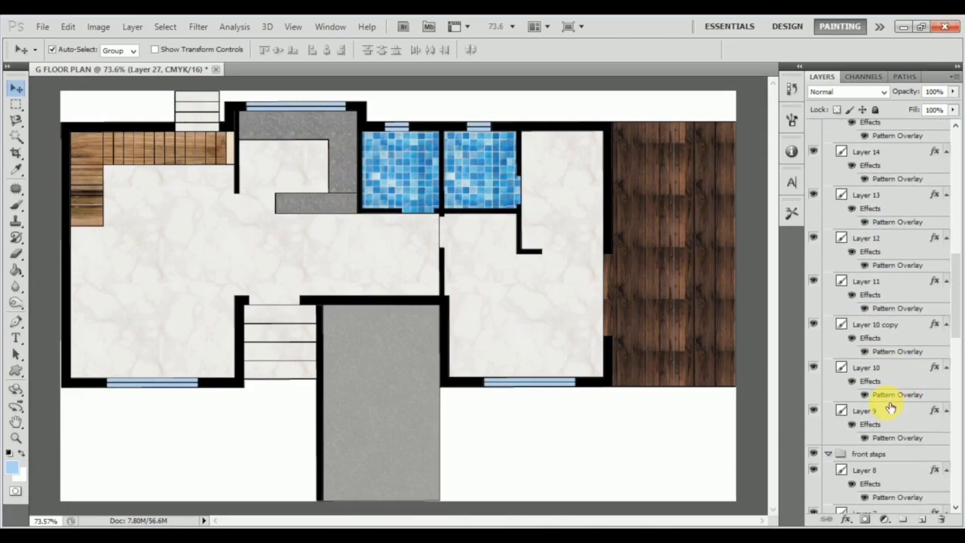
left_click(893, 411, "shift")
right_click(891, 409)
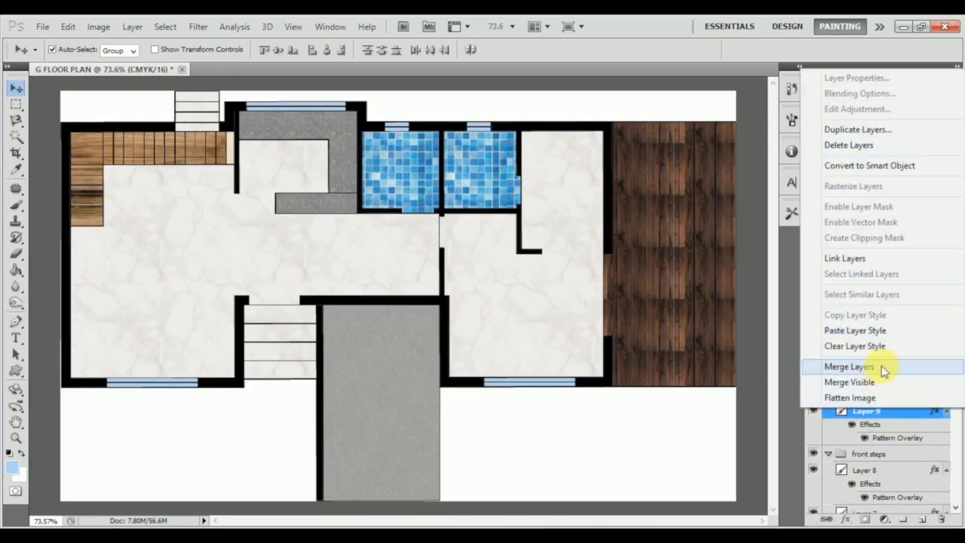
left_click(896, 331)
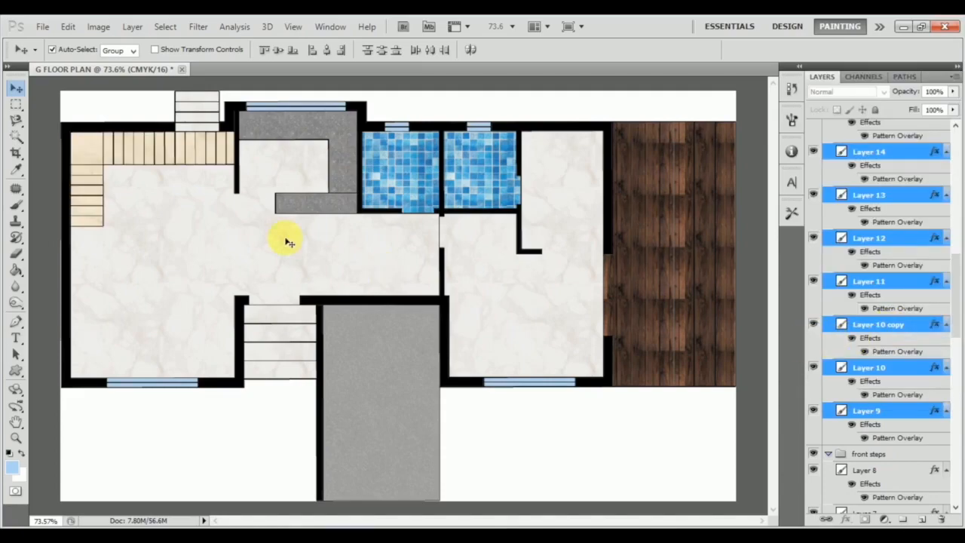
Change the toilet layer's Pattern Overlay from blue mosaic to the dark teal tile pattern.
left_click(491, 183)
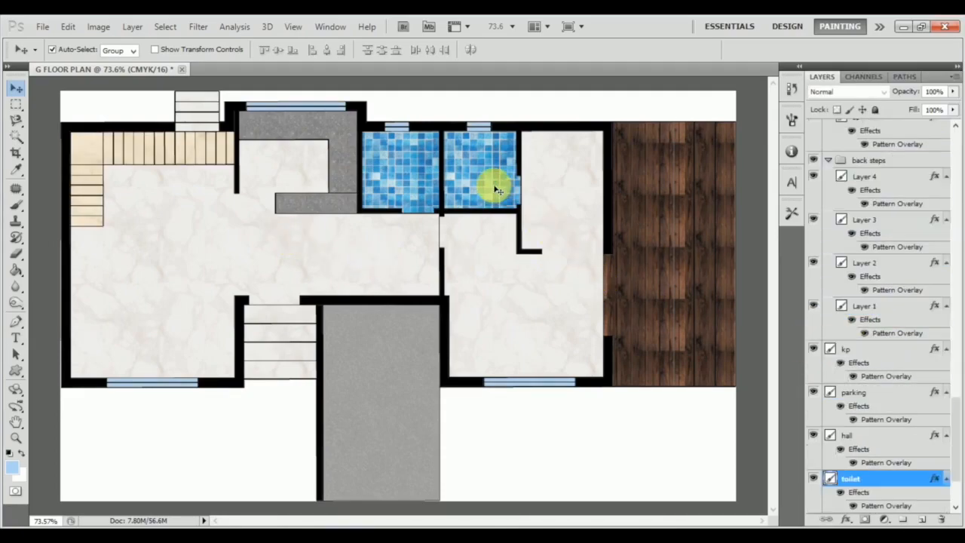
double_click(888, 481)
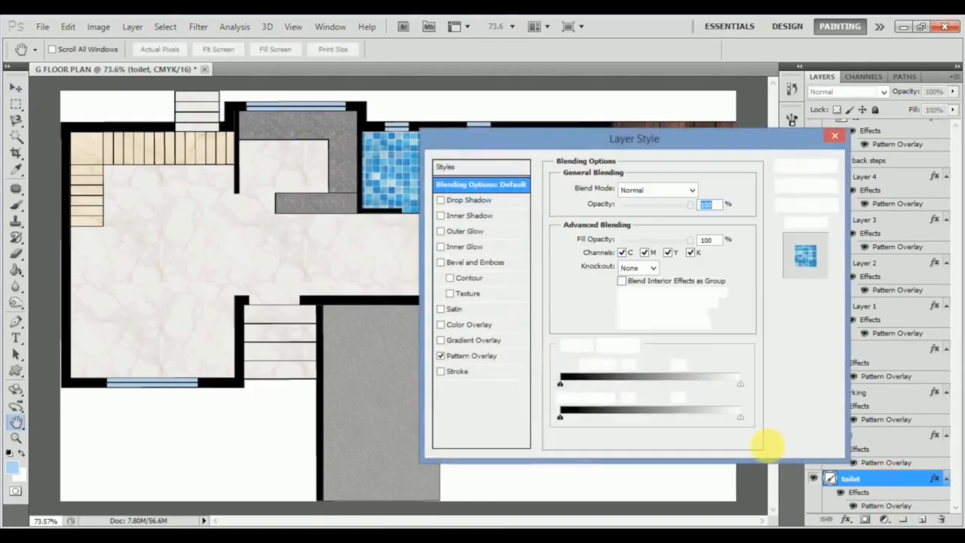
left_click(499, 358)
left_click(655, 232)
scroll(648, 331, "down", 5)
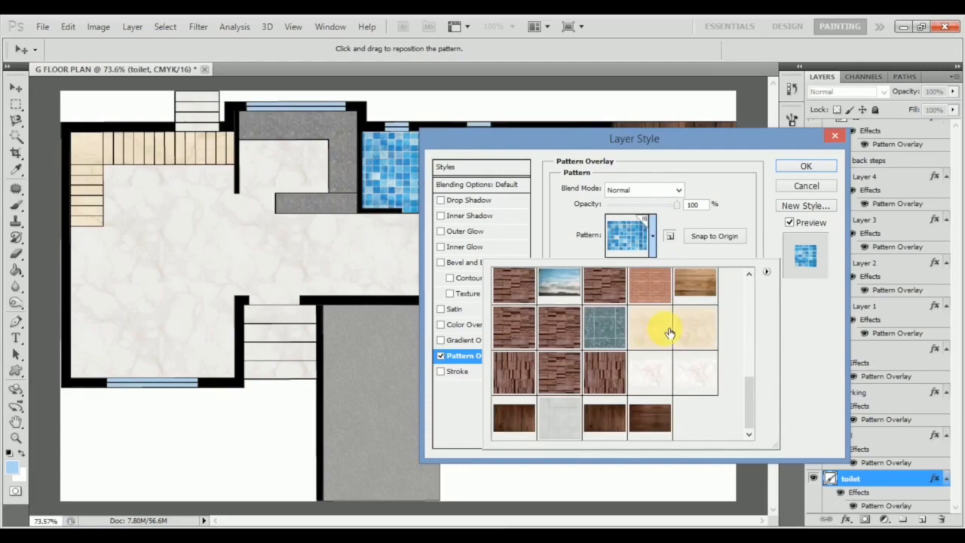
left_click(567, 417)
scroll(710, 375, "up", 1)
left_click(612, 375)
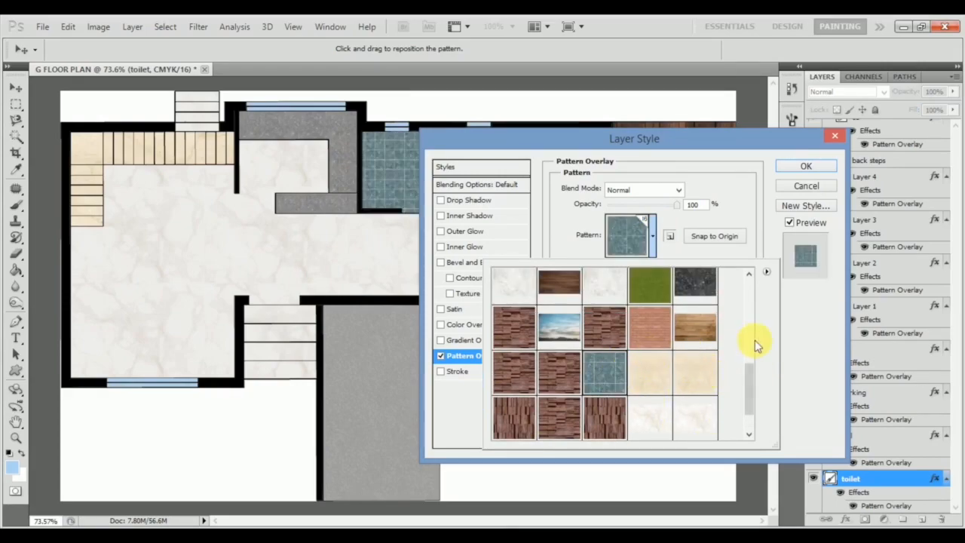
left_click(790, 351)
left_click(804, 166)
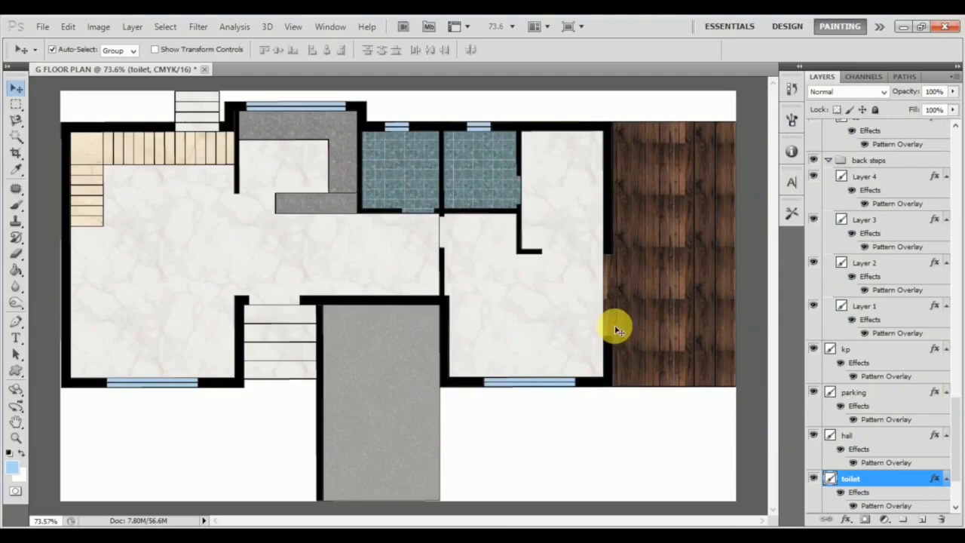
Reduce the opacity of the dark wood Pattern Overlay on layer s4 in the side steps group.
scroll(407, 331, "down", 2)
scroll(398, 343, "up", 1)
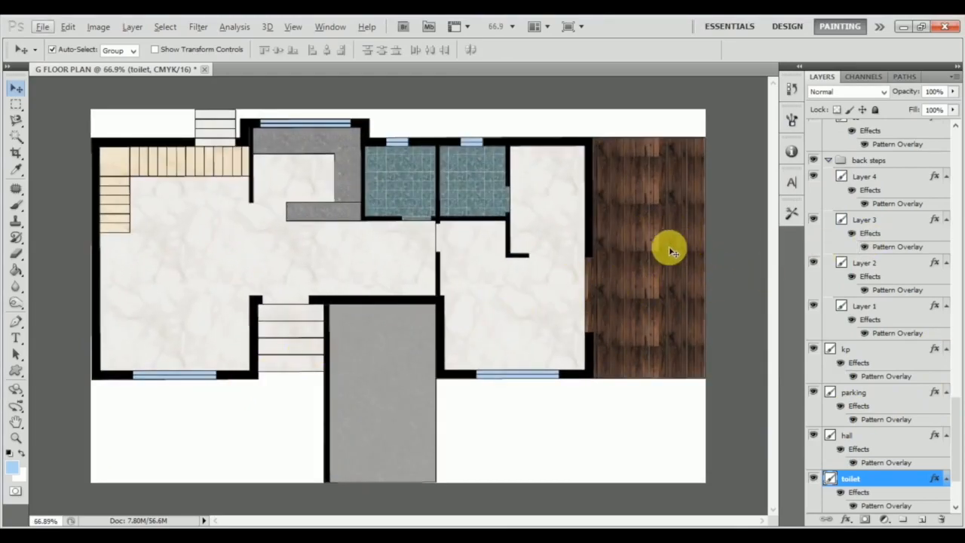
left_click(596, 301)
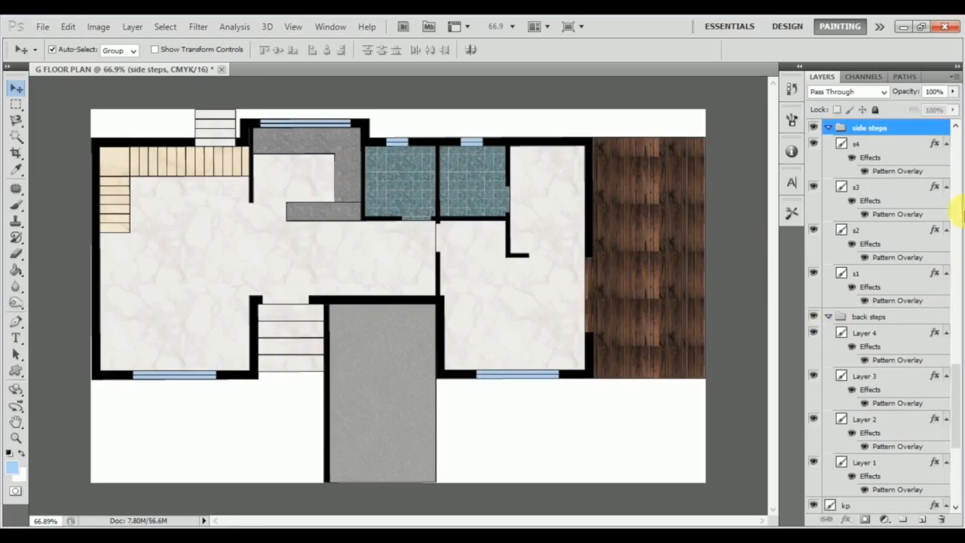
left_click(883, 146)
double_click(884, 145)
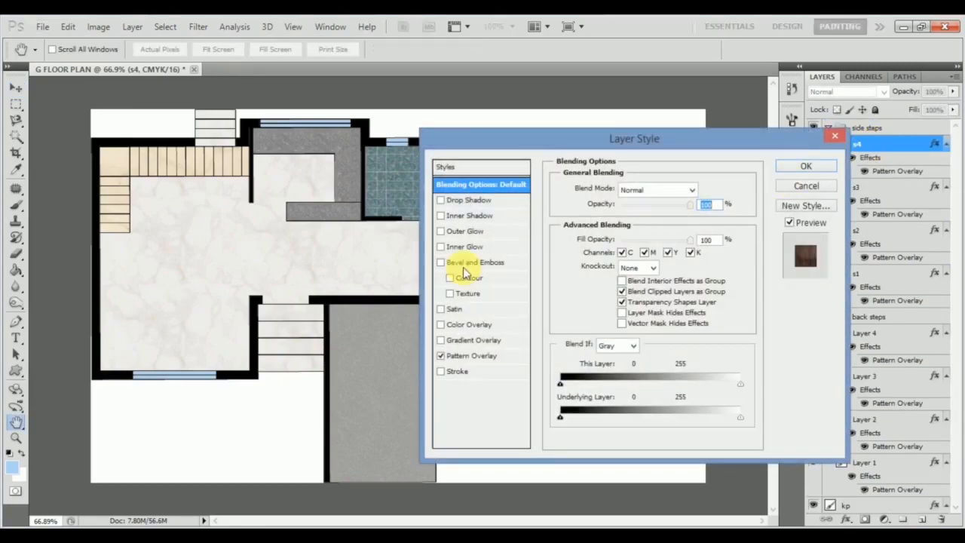
left_click(495, 359)
left_click_drag(555, 133, 151, 107)
left_click_drag(278, 175, 281, 173)
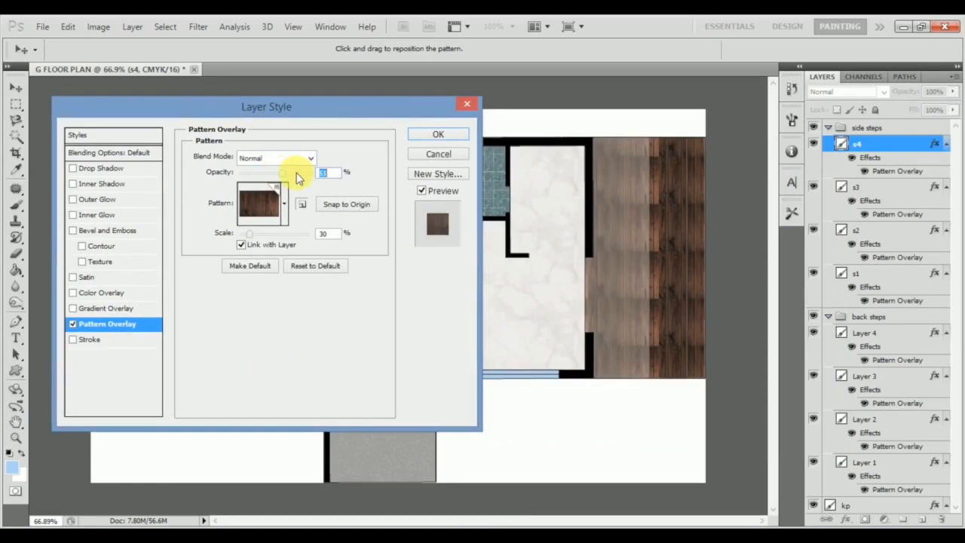
left_click(463, 138)
Copy layer s4's lightened wood style onto layers s3, s2 and s1 of the side steps group.
right_click(901, 145)
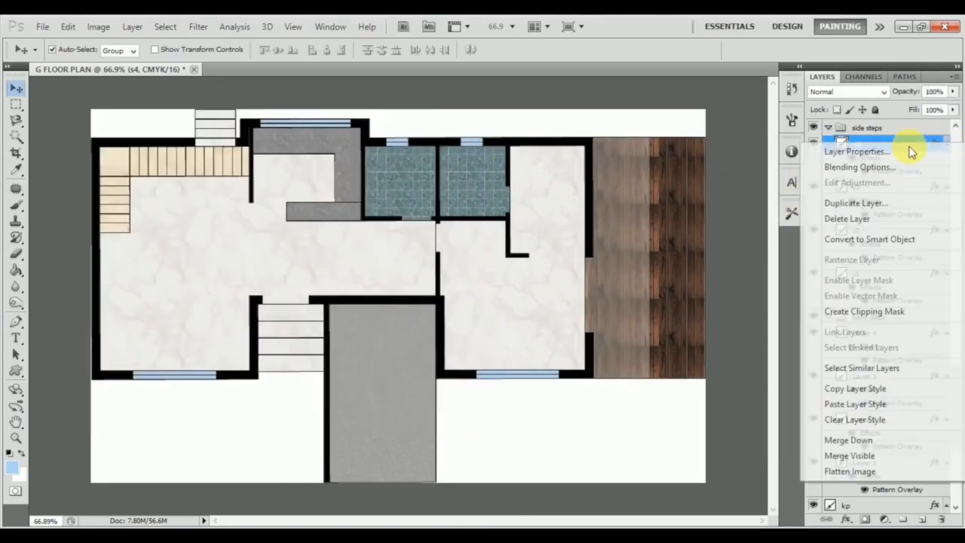
left_click(852, 388)
left_click(872, 187)
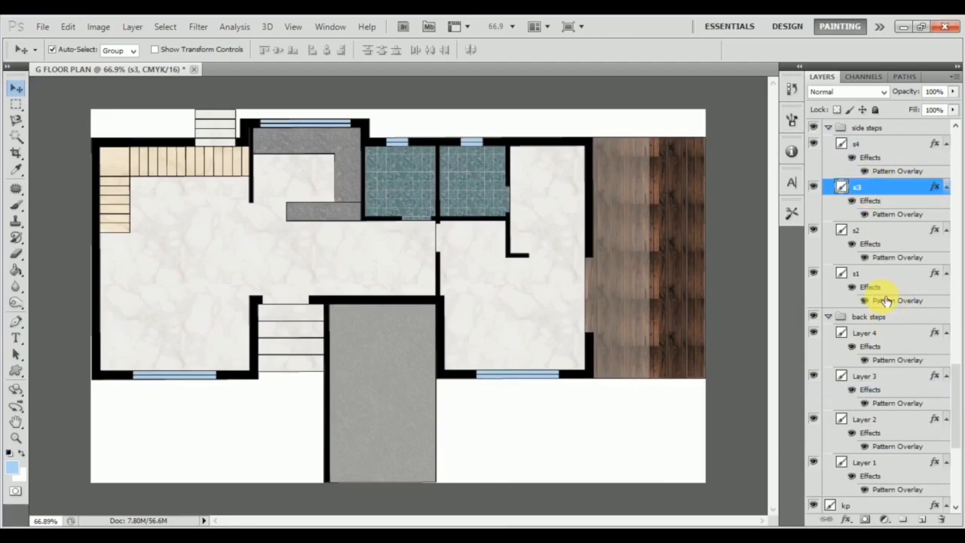
left_click(883, 273, "shift")
right_click(883, 273)
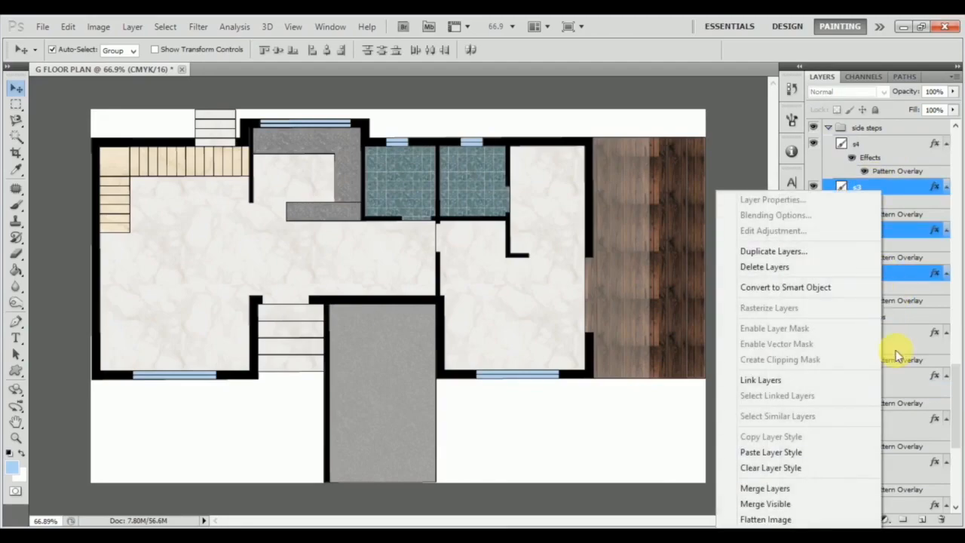
left_click(818, 451)
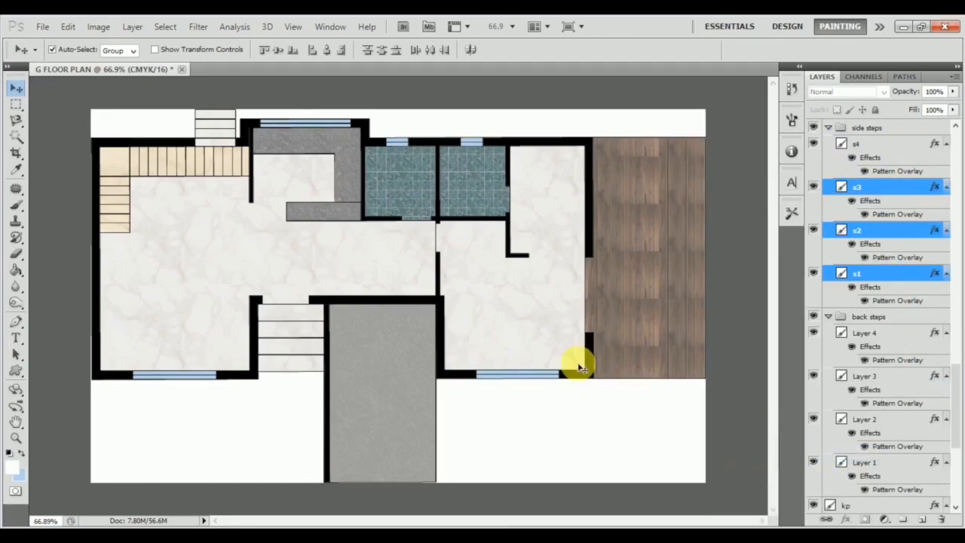